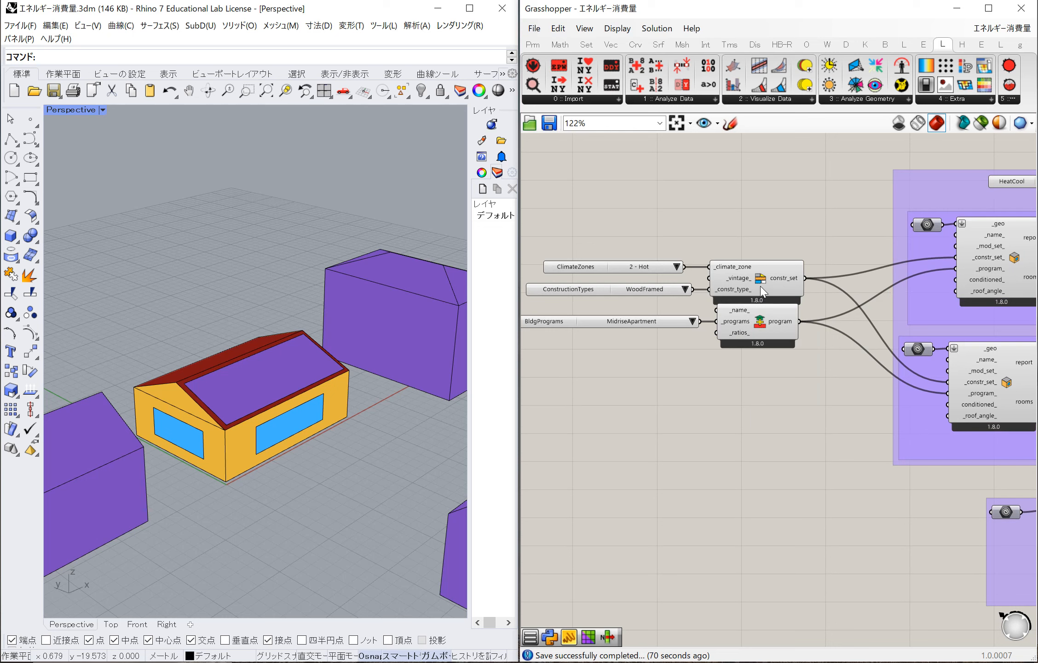
- Examine the construction set and program components and the overall layout of the energy definition alongside the house model
mouse_move(762, 293)
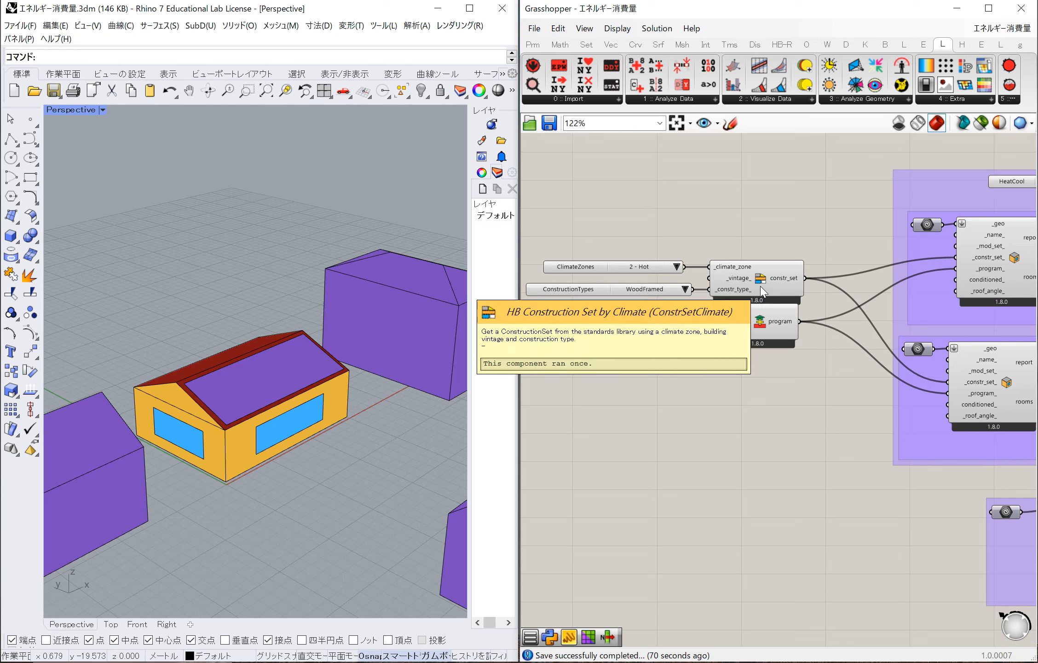
scroll(130, 513, down, 5)
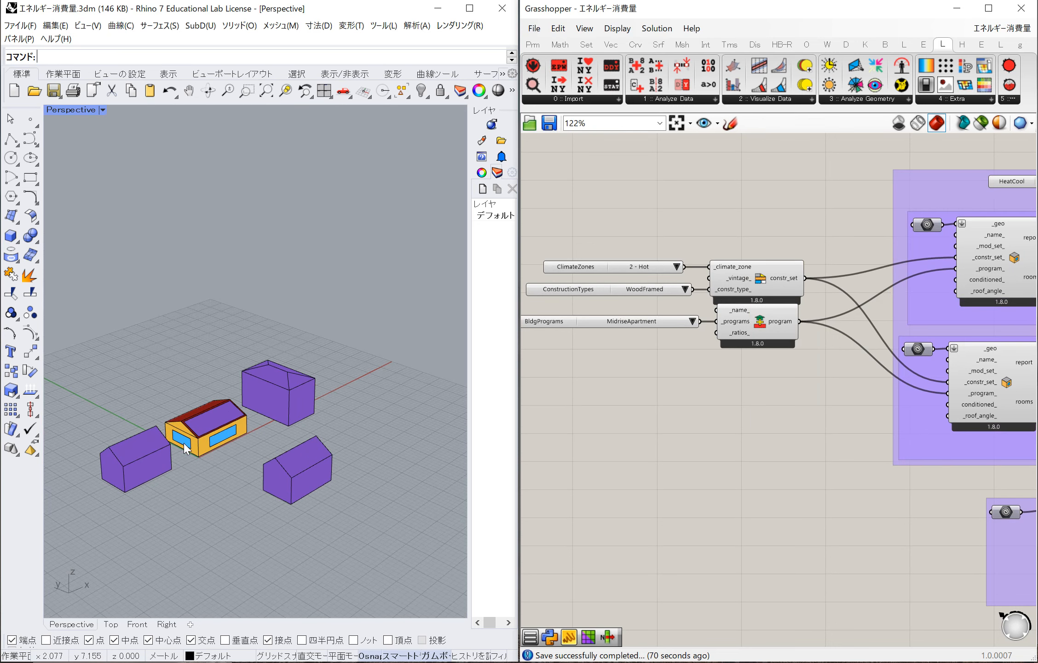
scroll(629, 288, down, 8)
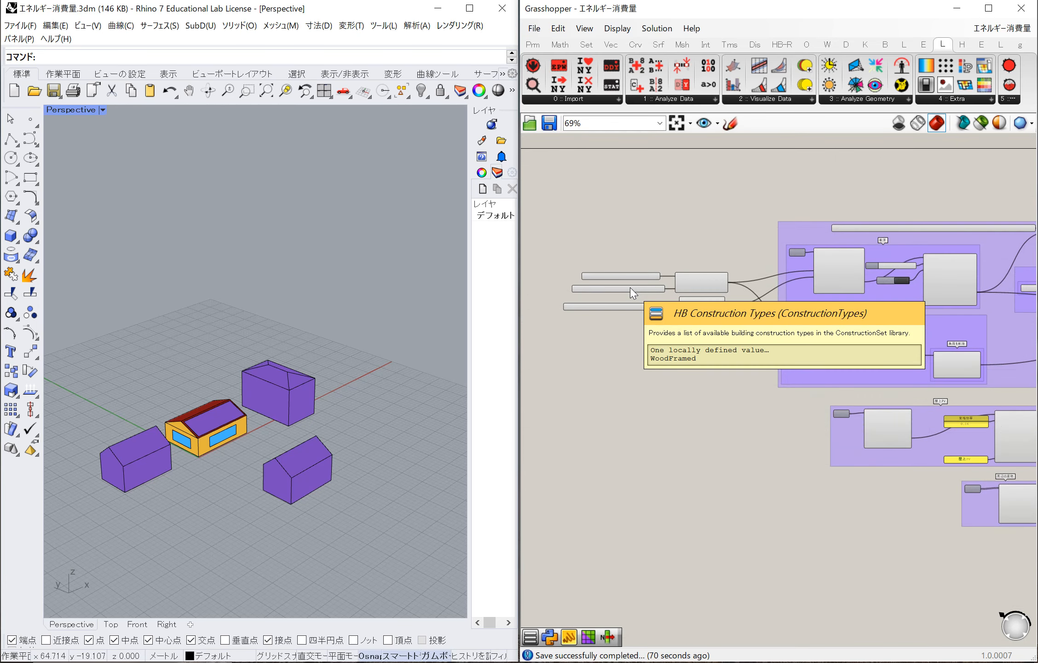
scroll(851, 292, up, 3)
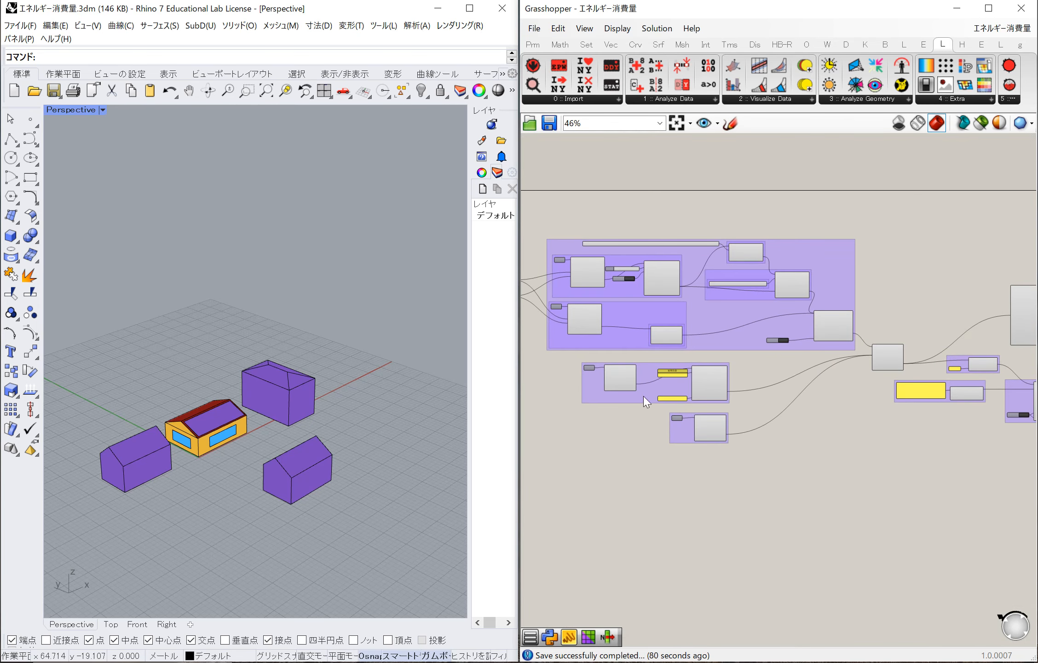
mouse_move(670, 292)
scroll(779, 365, down, 4)
scroll(650, 341, up, 6)
scroll(651, 340, up, 3)
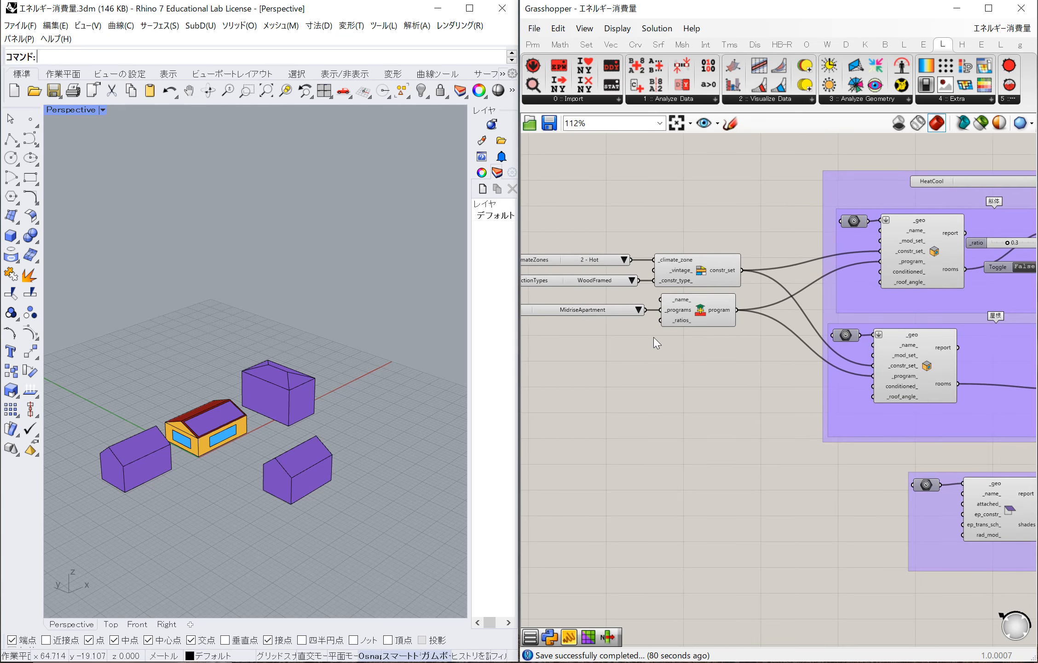
scroll(699, 277, up, 2)
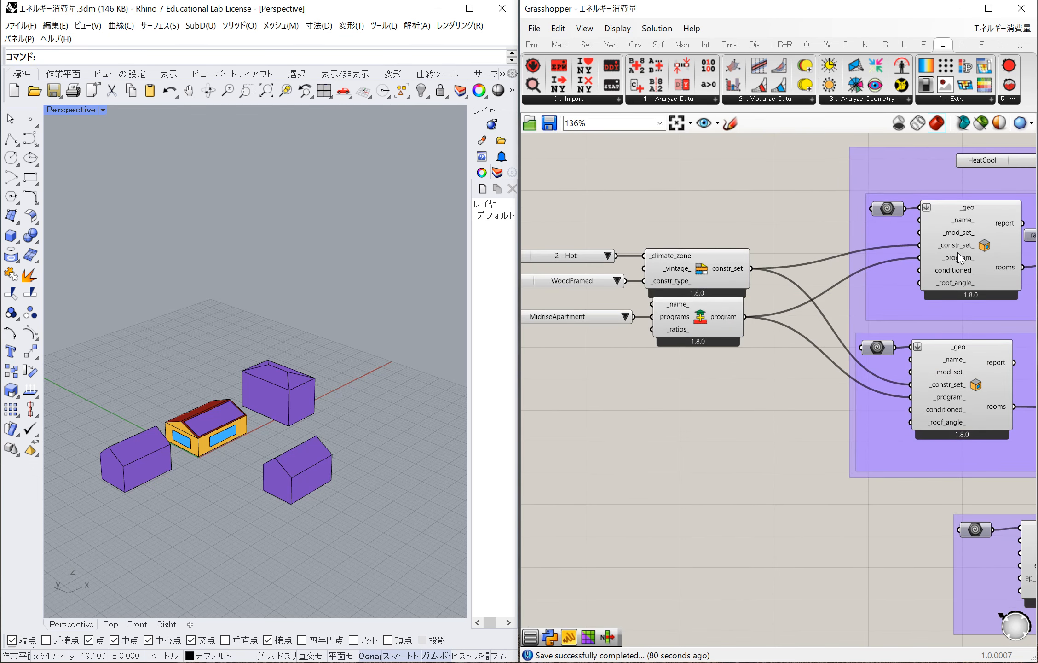
- Turn on the preview of the geometry parameters feeding the 躯体 and 屋根 room components
click(889, 211)
right_click(891, 214)
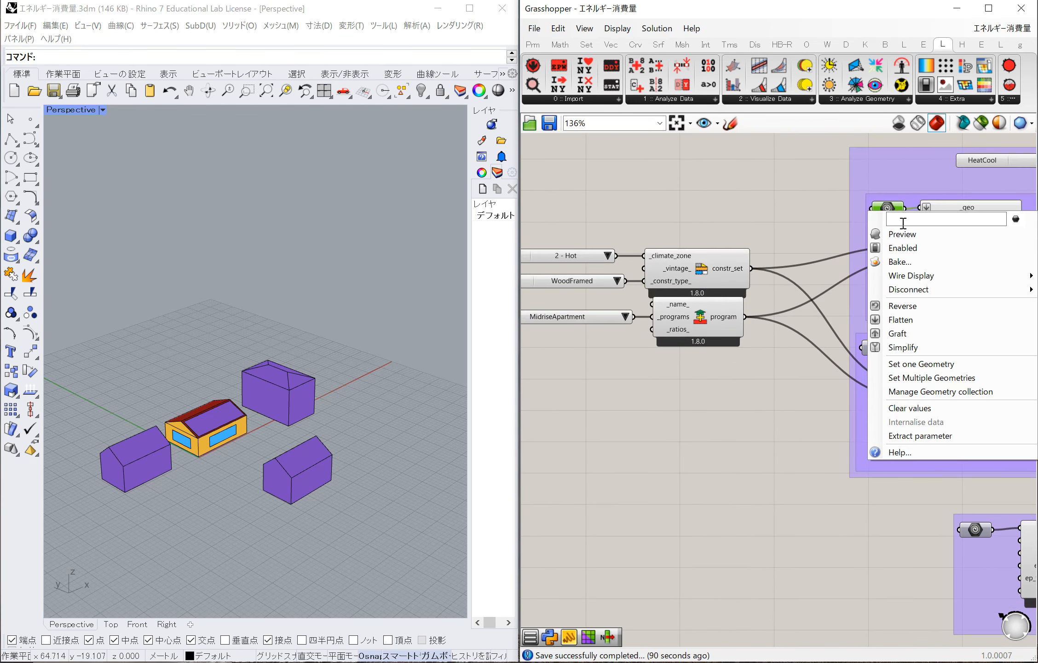
click(905, 229)
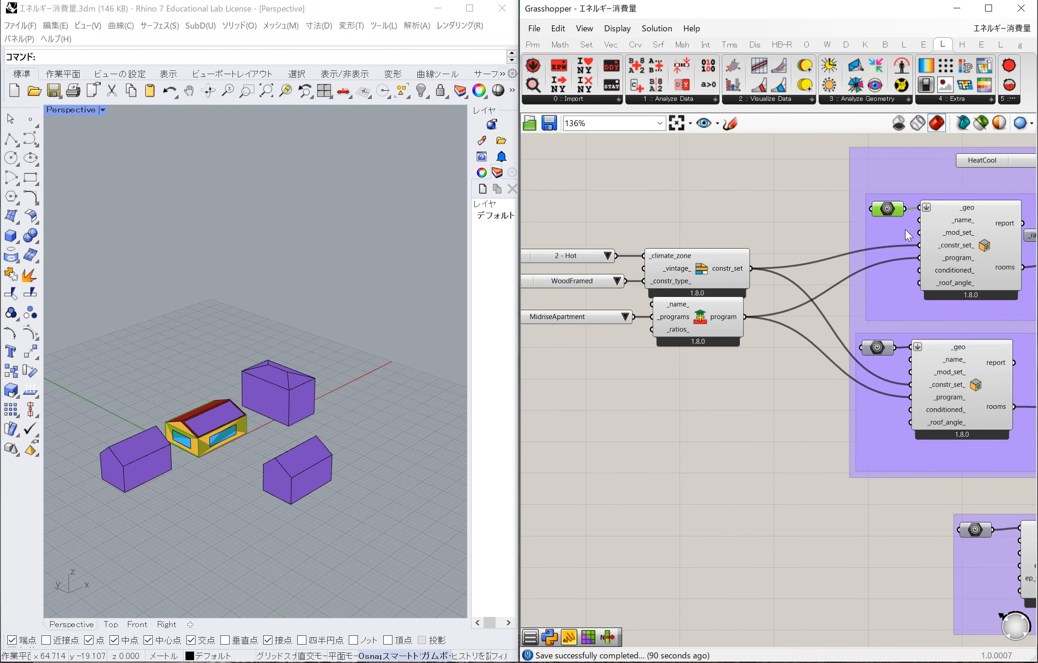
click(793, 380)
click(877, 351)
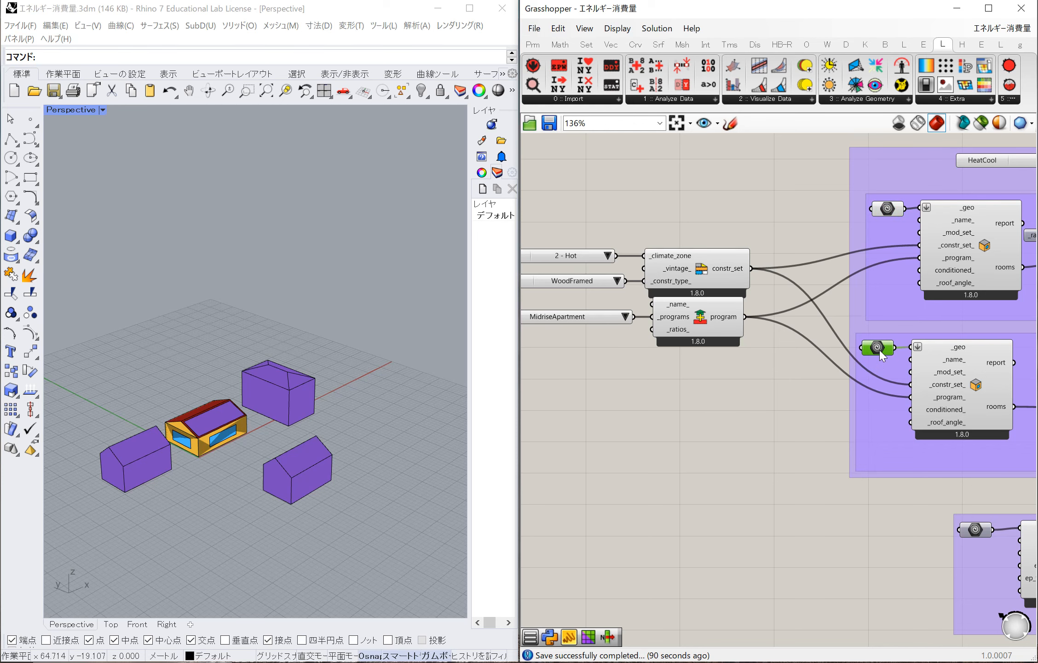
right_click(880, 354)
click(908, 382)
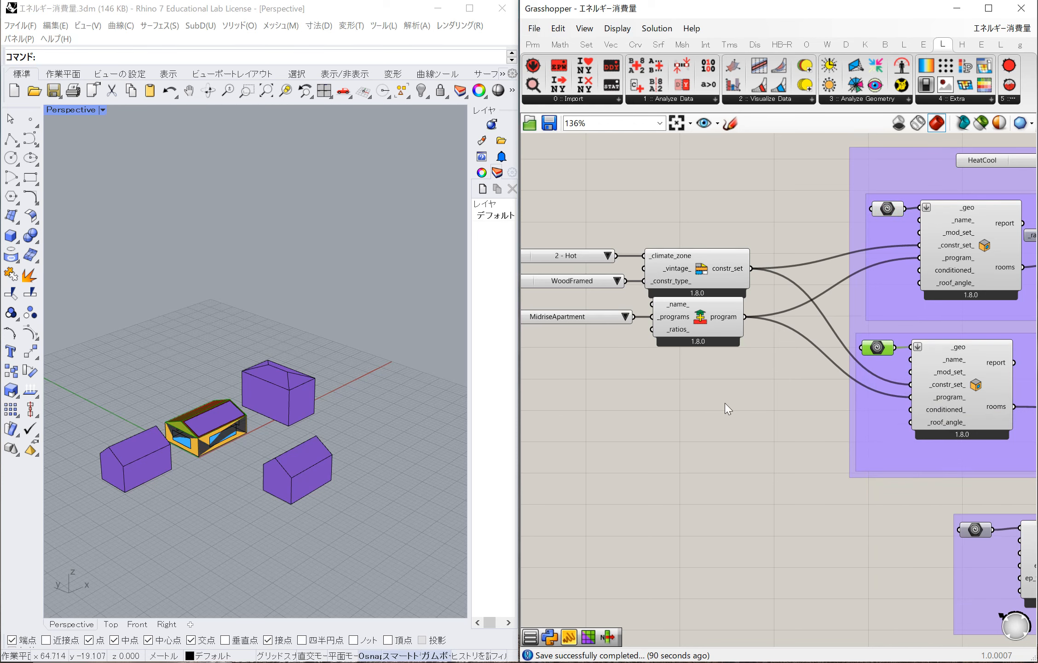
- Inspect the 躯体 geometry in the model and the HB Room from Solid component it feeds
scroll(692, 413, down, 3)
scroll(874, 364, up, 4)
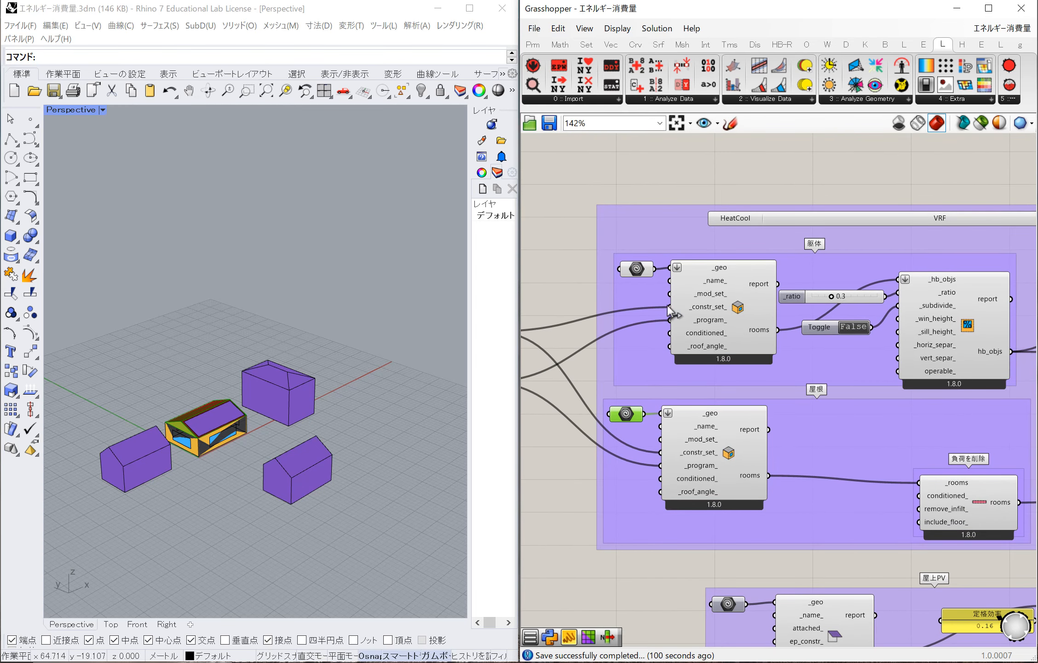
click(635, 270)
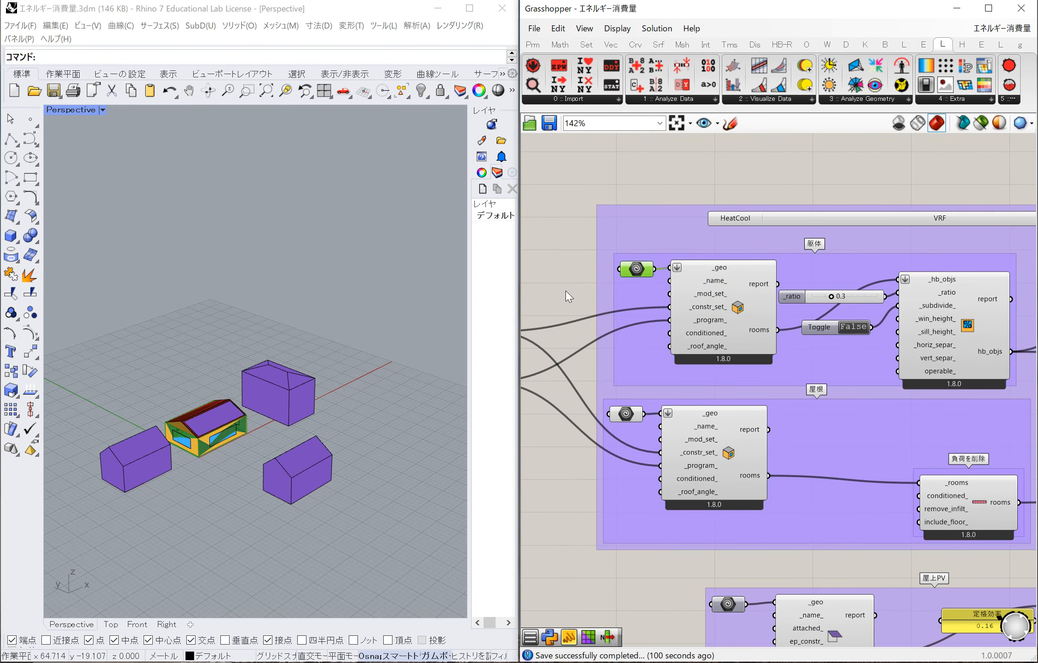
click(738, 310)
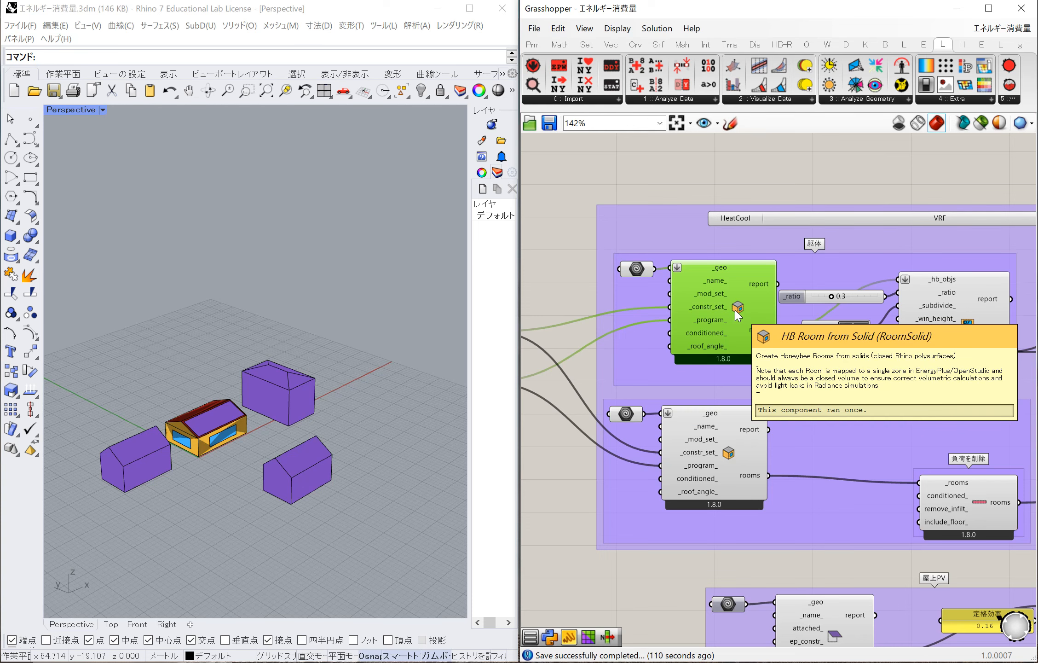
- Turn off the preview of the 躯体 and 屋根 geometry parameters
click(635, 270)
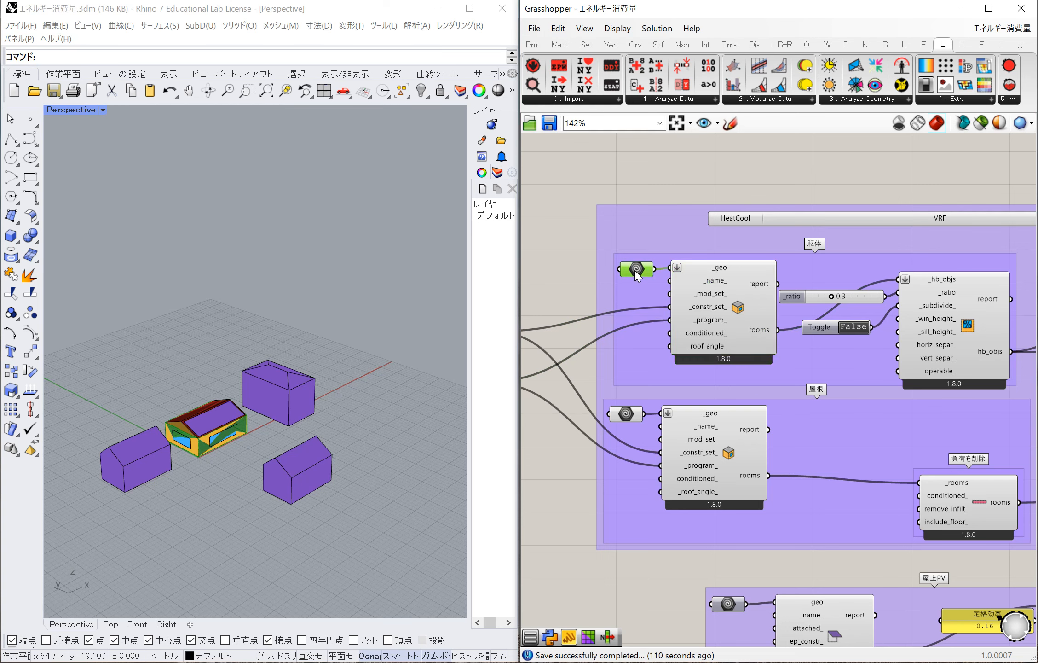
right_click(634, 269)
click(667, 292)
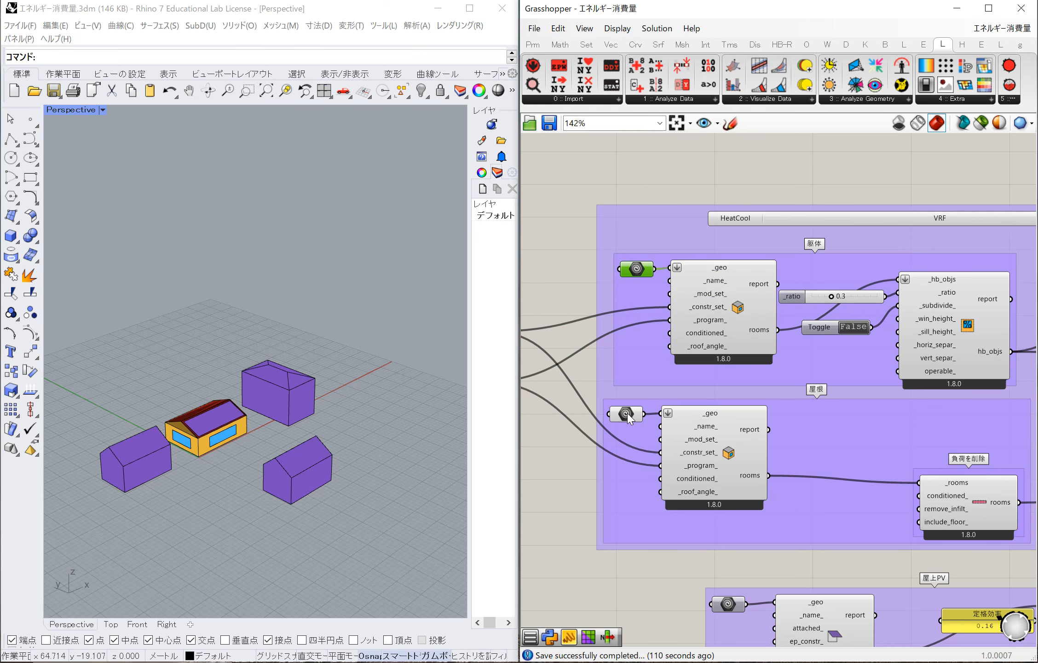
click(627, 413)
right_click(626, 413)
click(649, 436)
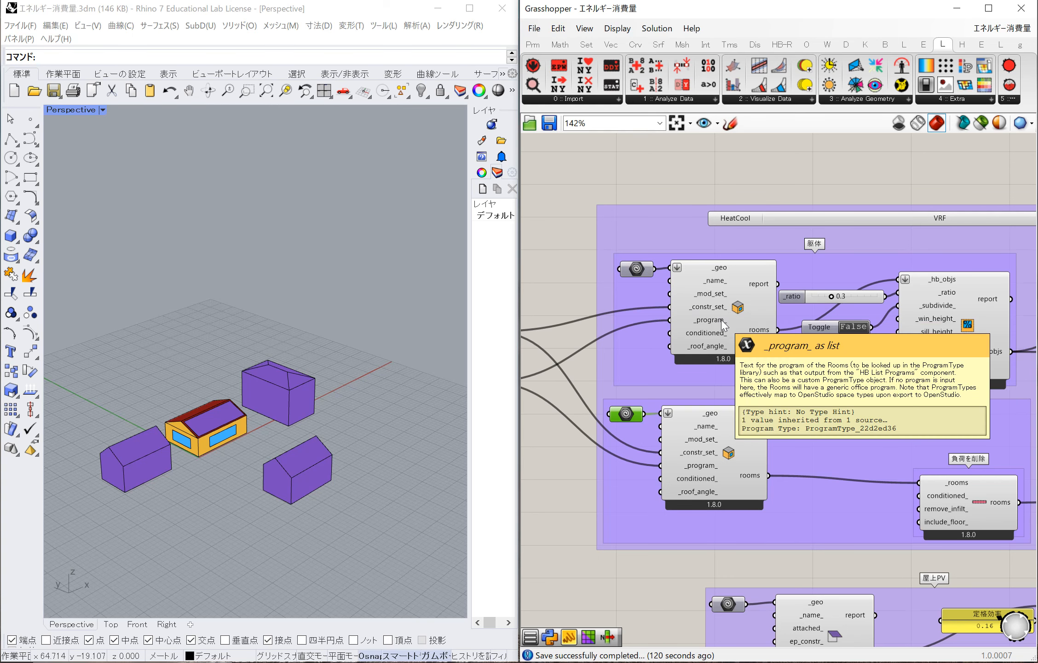
- Review the ConstructionTypes options feeding the HB Construction Set by Climate component without changing the selection
scroll(823, 330, down, 4)
scroll(593, 342, up, 4)
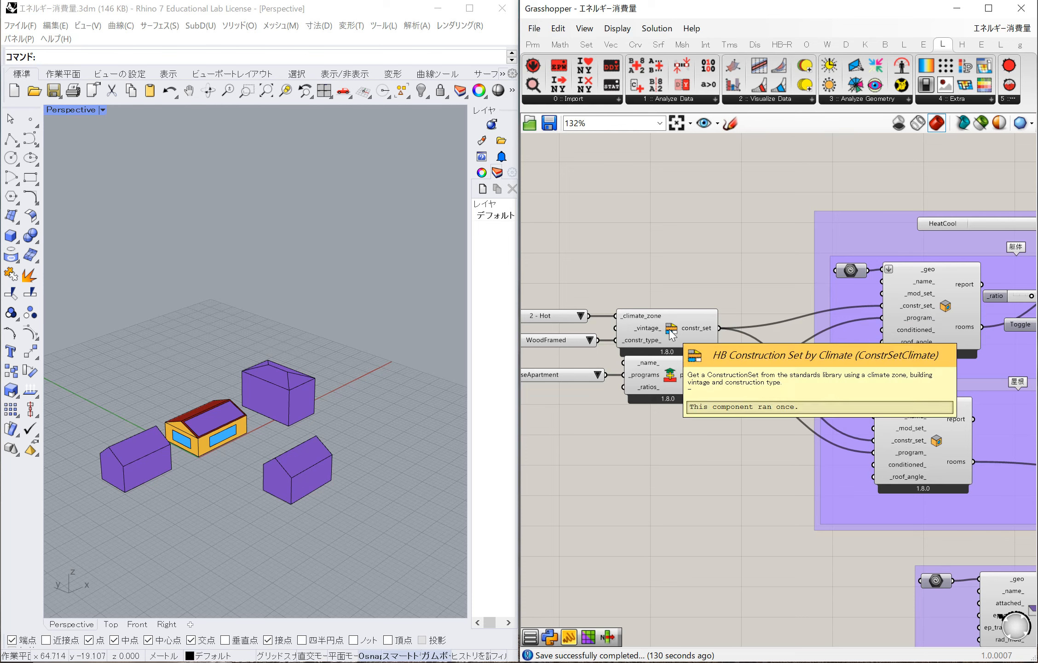
scroll(739, 349, down, 1)
scroll(633, 357, up, 2)
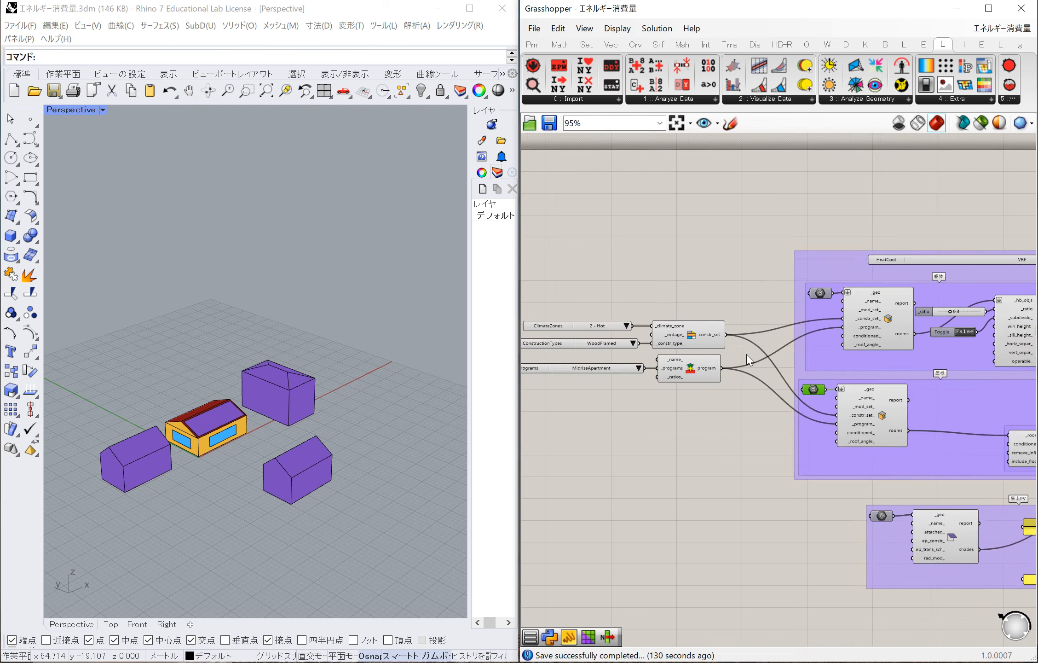
scroll(635, 359, down, 1)
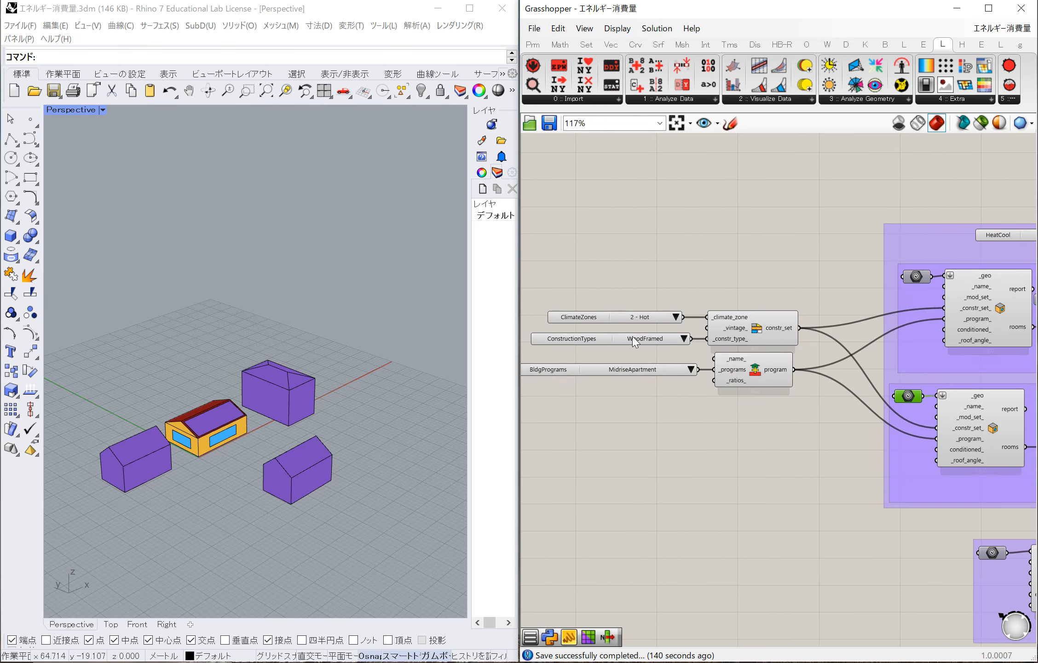
scroll(634, 331, up, 1)
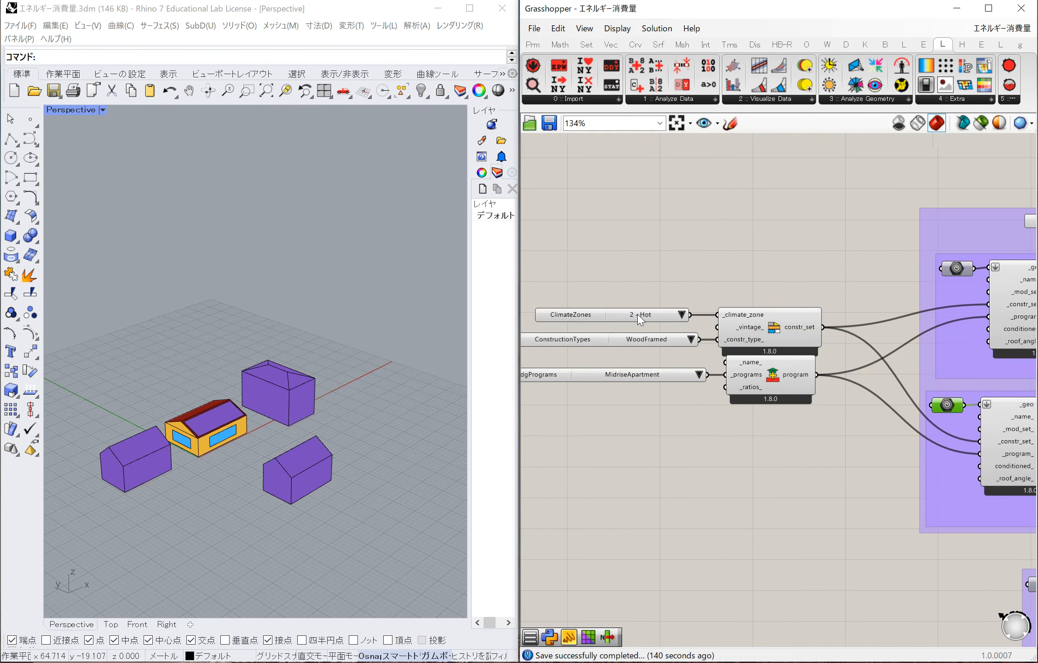
click(660, 340)
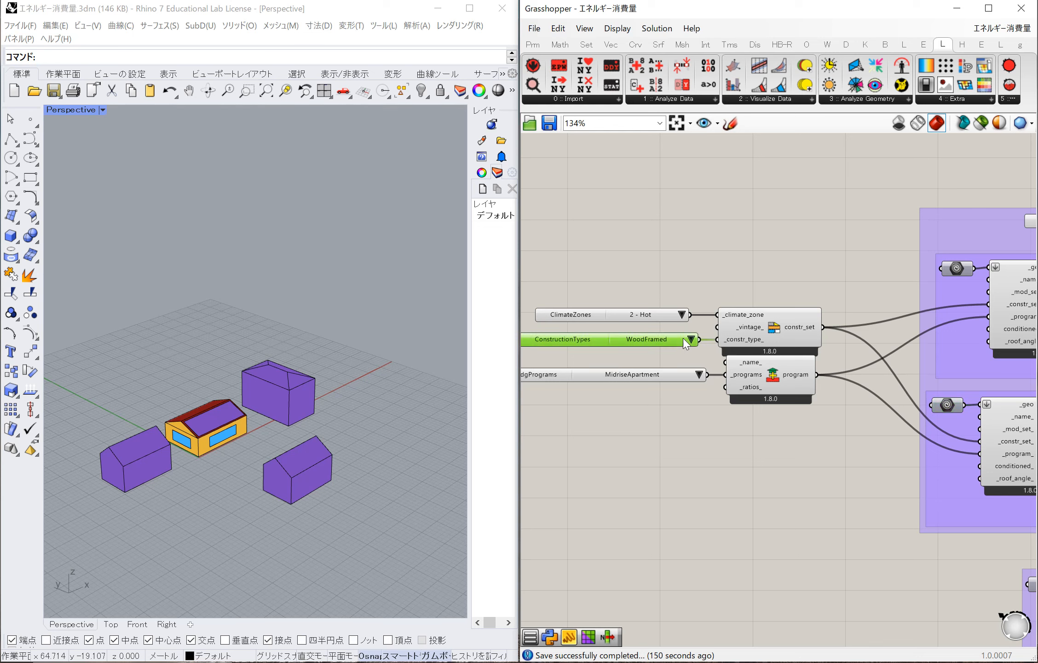
click(692, 340)
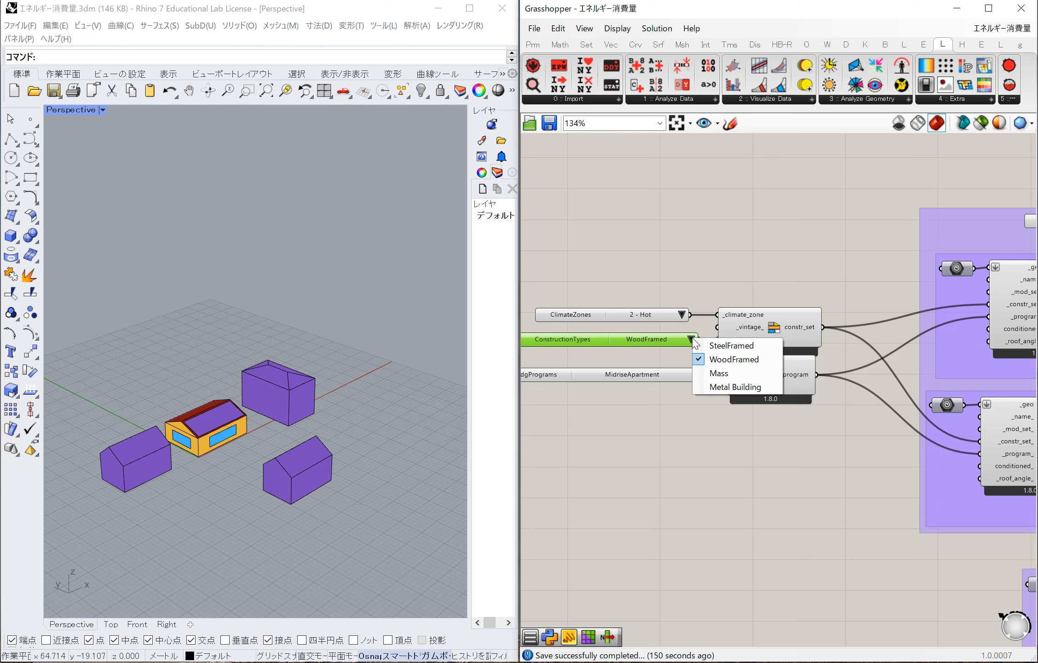
click(665, 328)
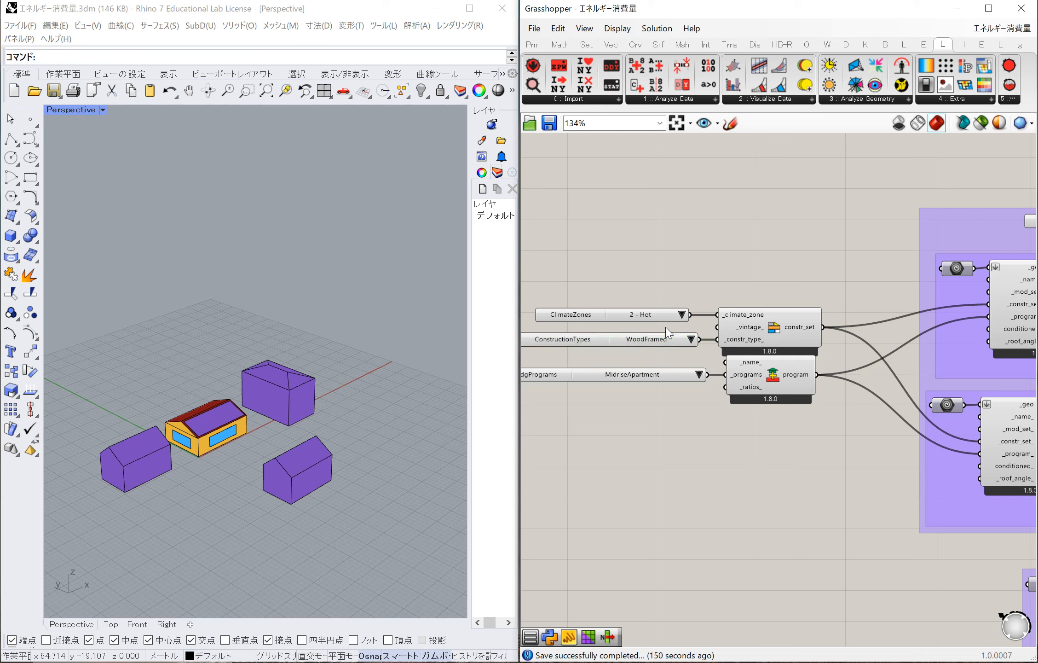
- Review the ClimateZones and BldgPrograms options, keeping both current selections
click(681, 315)
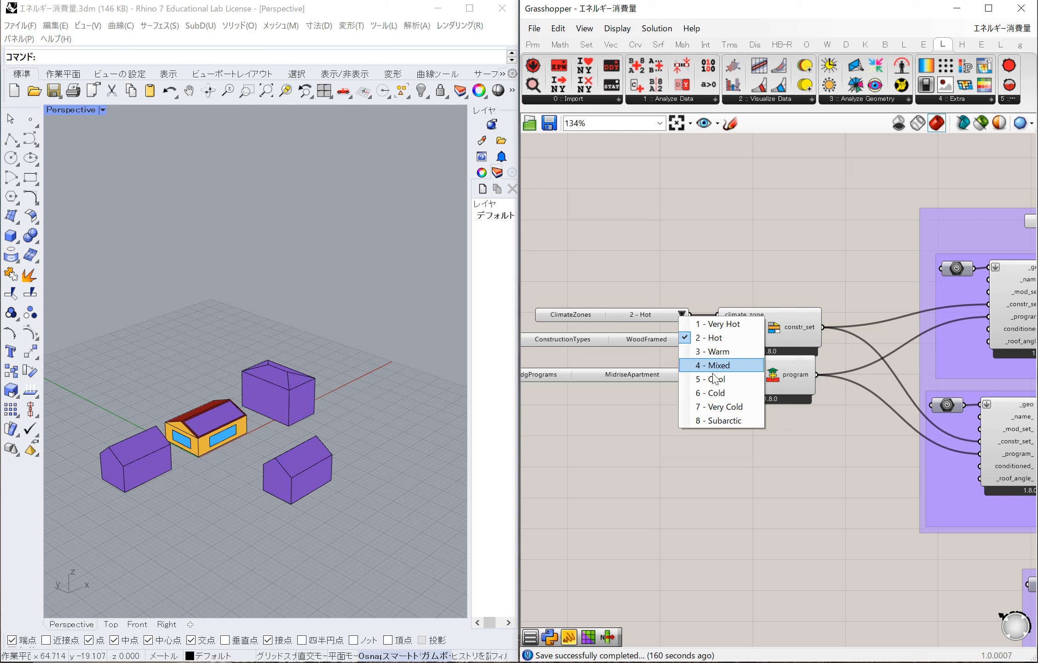
click(654, 243)
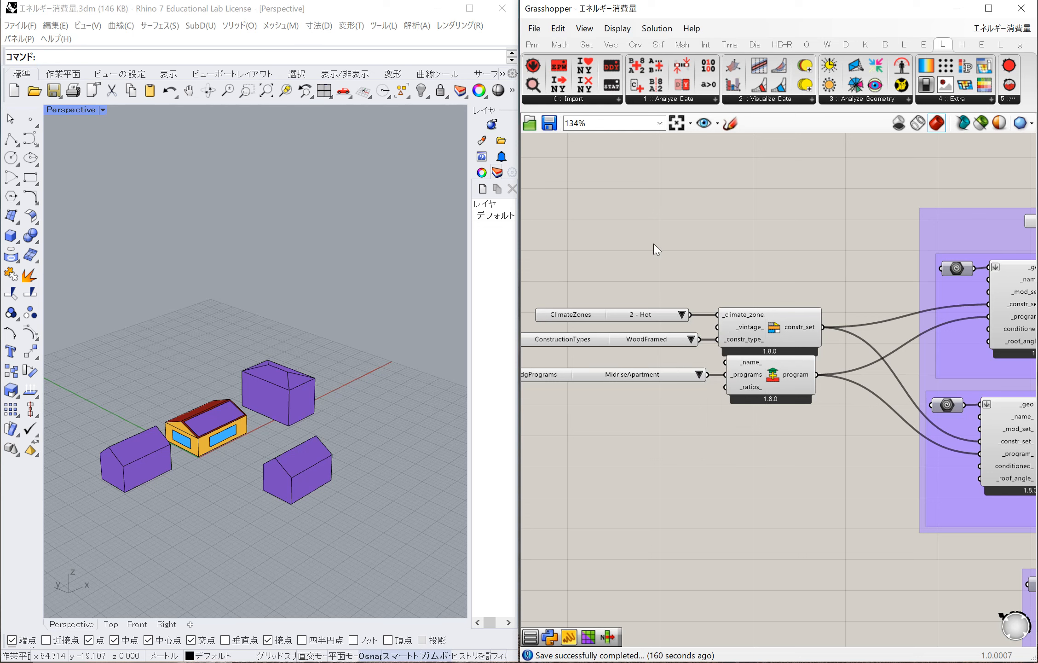
click(701, 377)
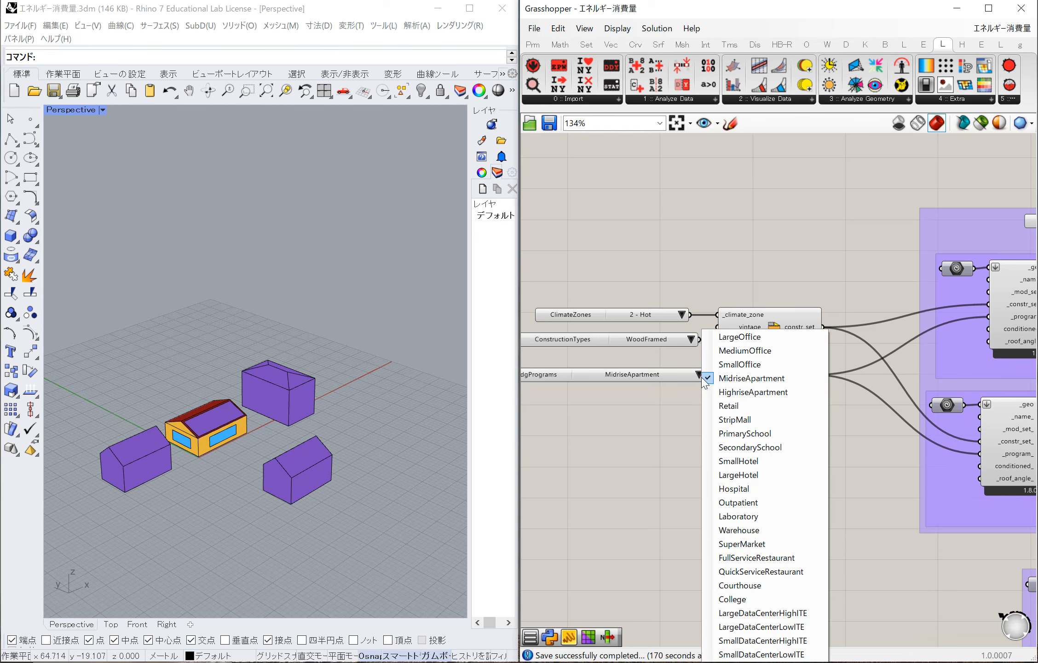
click(659, 410)
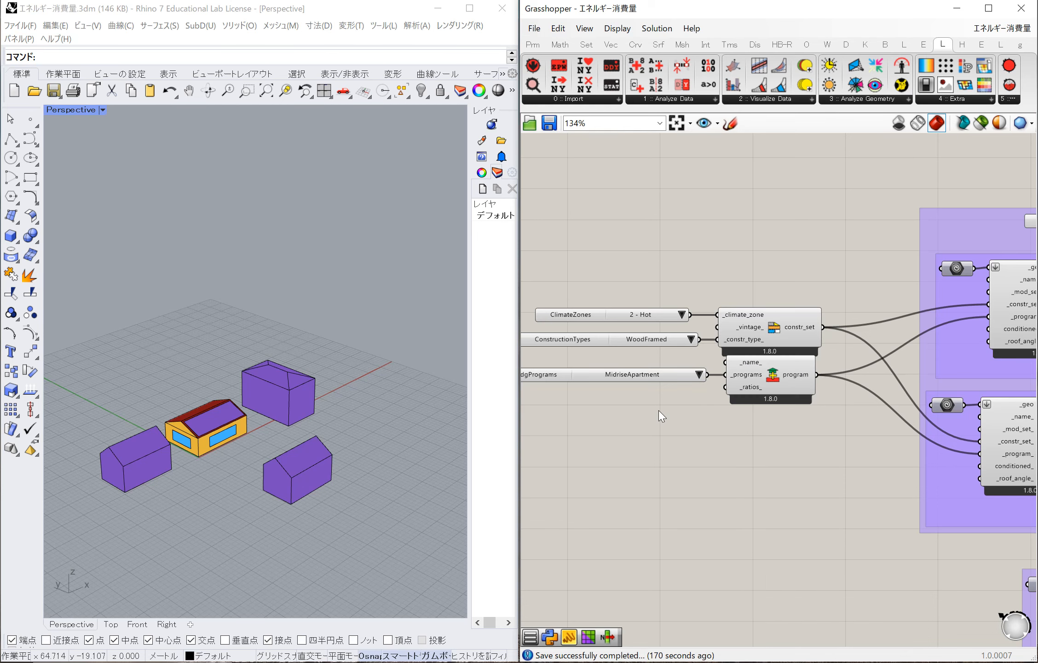
- Compare the room components of the 躯体 and 屋根 groups with the house's walls and roof in the model
scroll(659, 410, down, 5)
scroll(758, 395, up, 4)
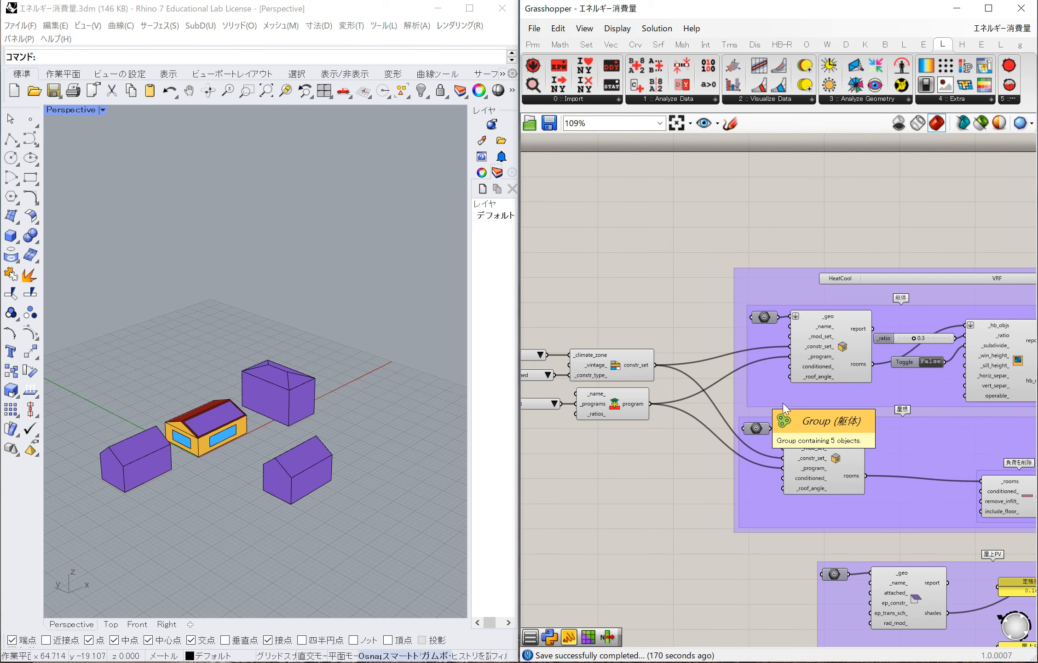
scroll(841, 410, up, 1)
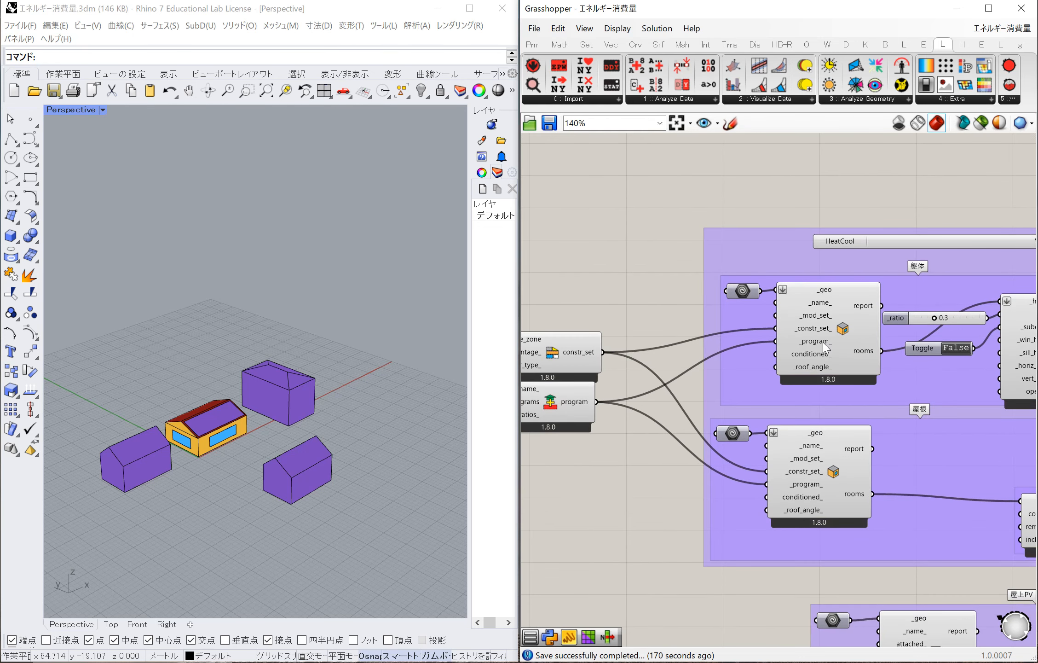
mouse_move(826, 348)
scroll(674, 442, down, 3)
scroll(873, 404, up, 3)
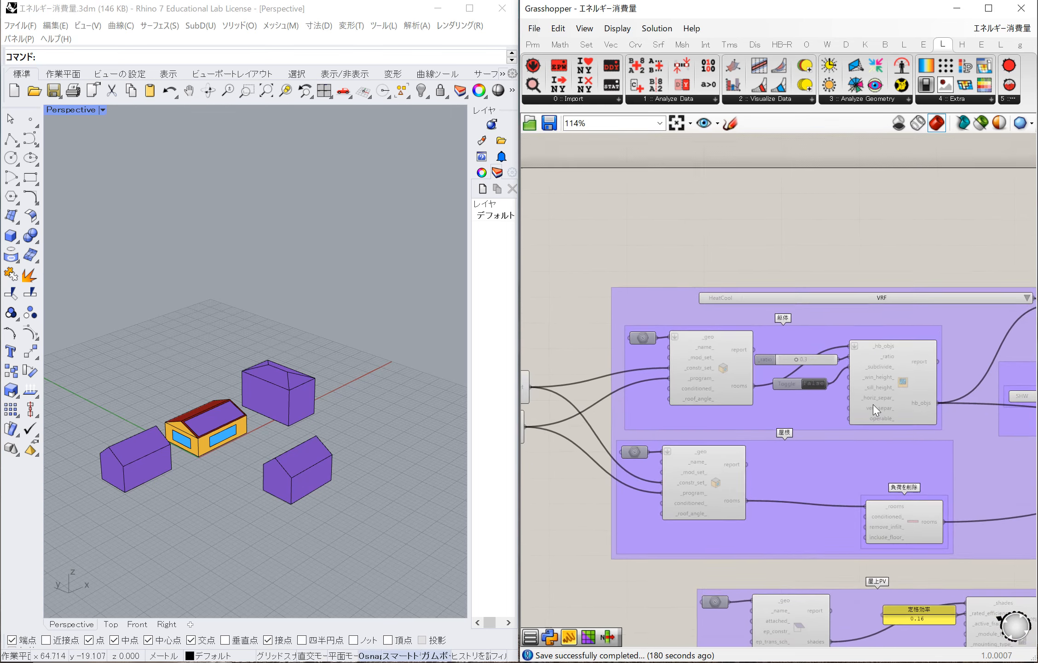
click(679, 354)
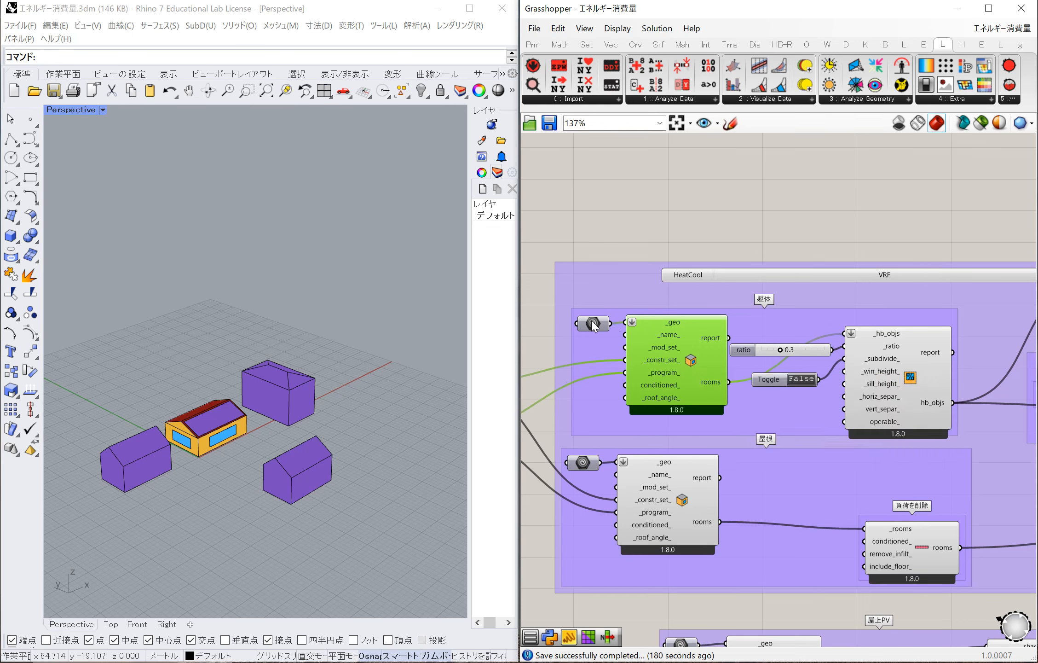
click(155, 493)
scroll(196, 446, up, 5)
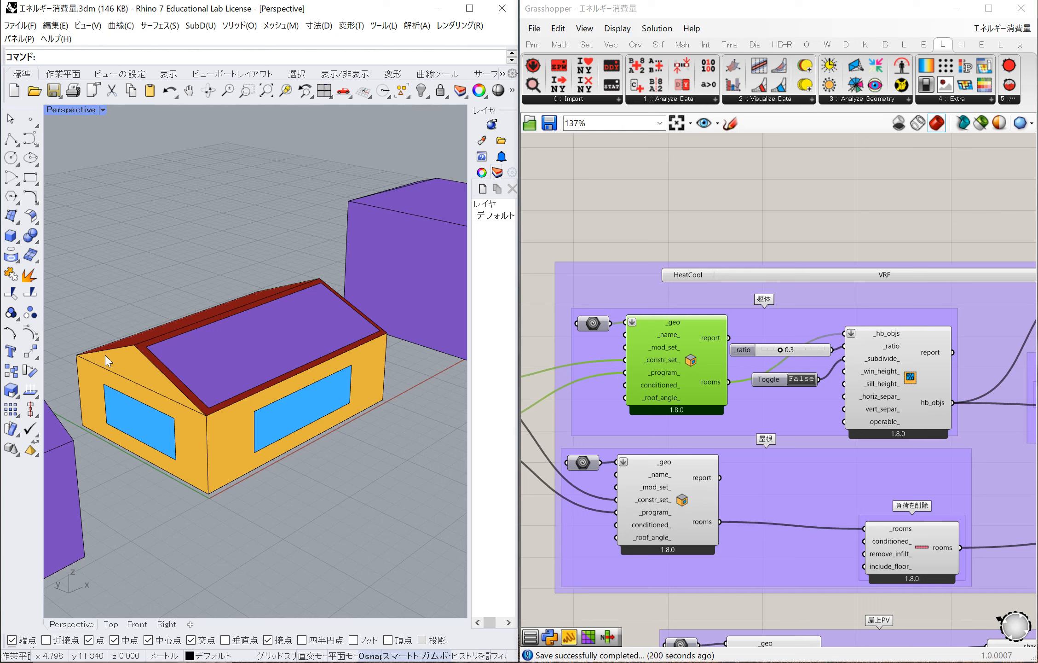
click(685, 503)
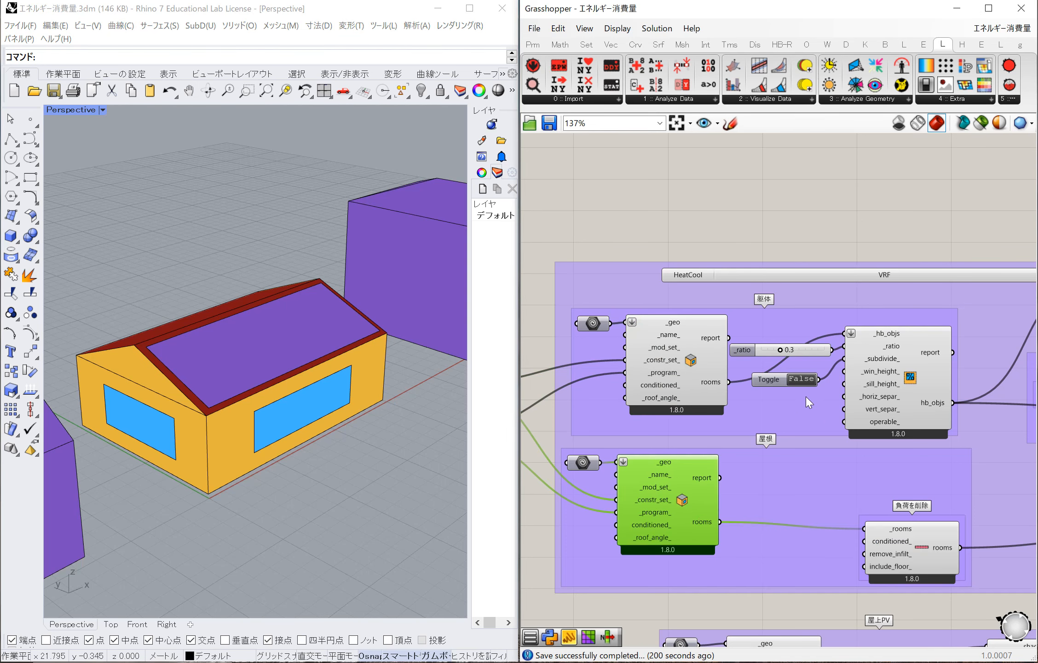
- Set the _ratio slider feeding the window component in the 躯体 group to 1.0
click(873, 380)
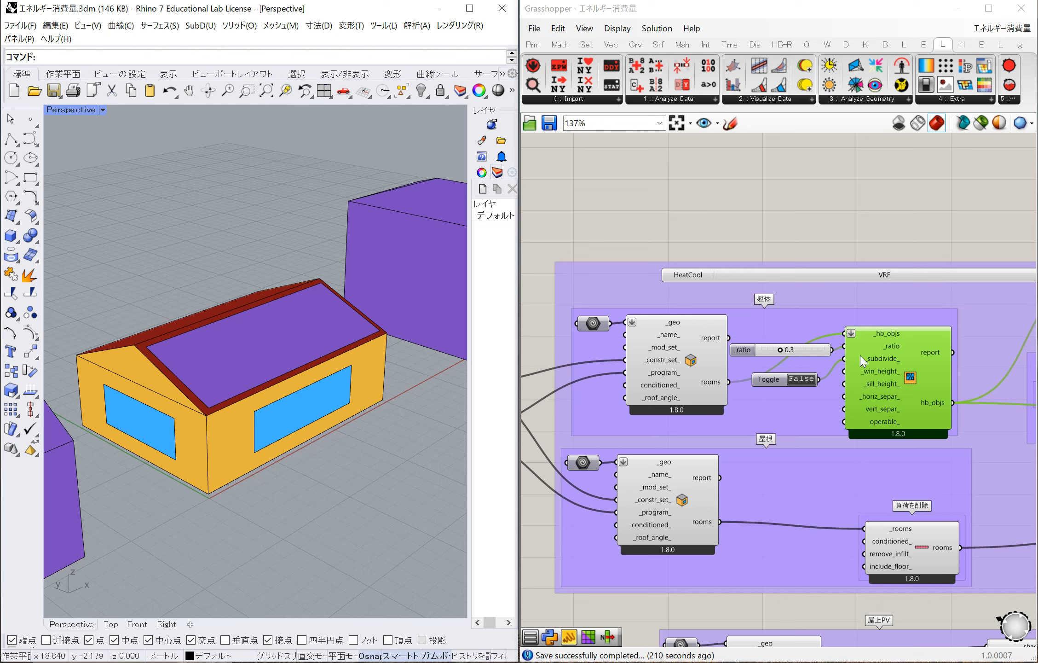
mouse_move(915, 379)
click(781, 350)
drag(780, 351, 862, 355)
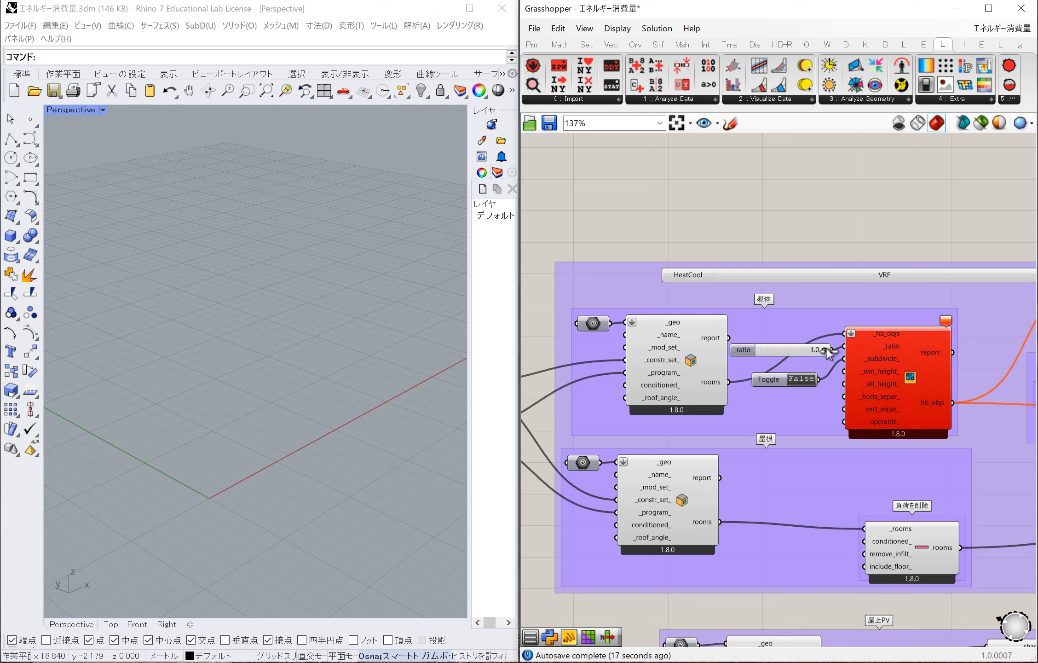
- Try a window _ratio of 0.9 in the 躯体 group, and settle on 0.3
drag(825, 351, 818, 351)
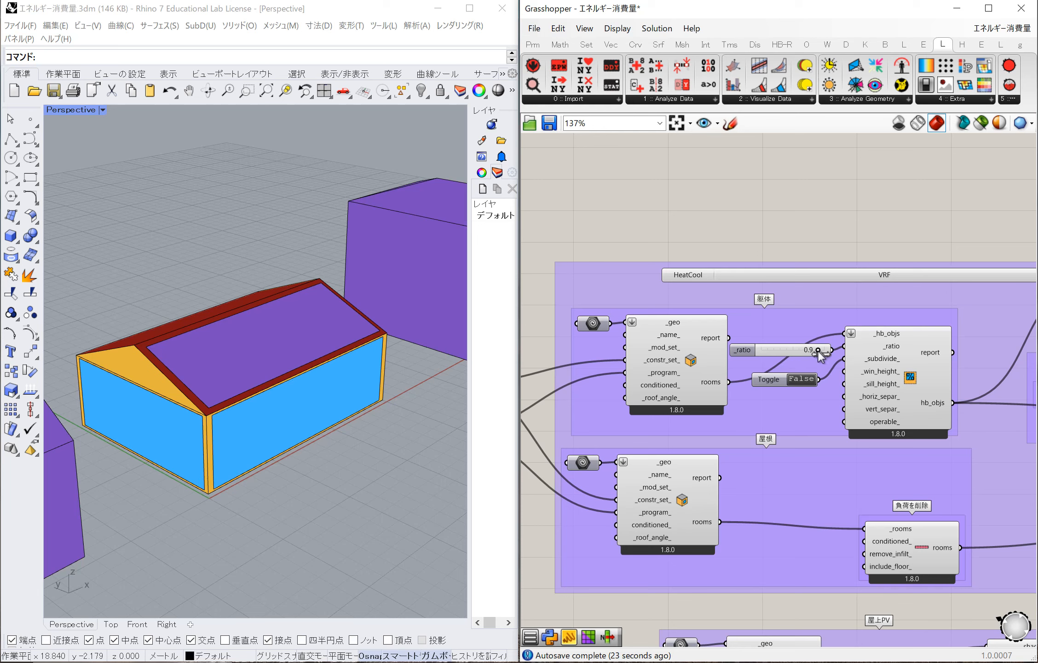
drag(819, 353, 784, 357)
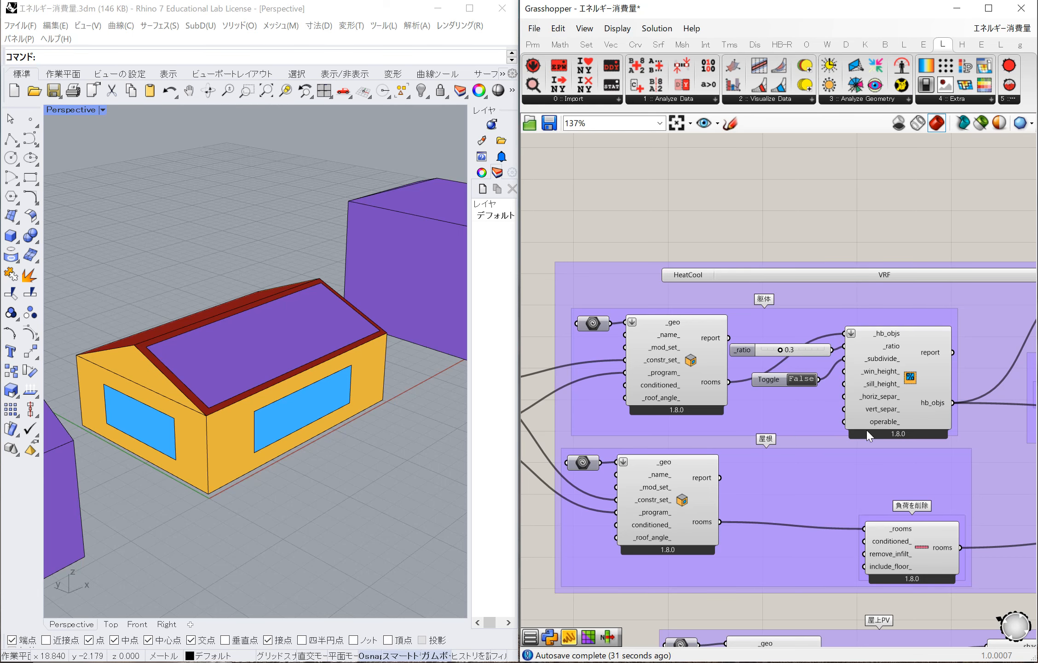
- Test the window component's _subdivide_ toggle at True and restore it to False
scroll(877, 466, up, 1)
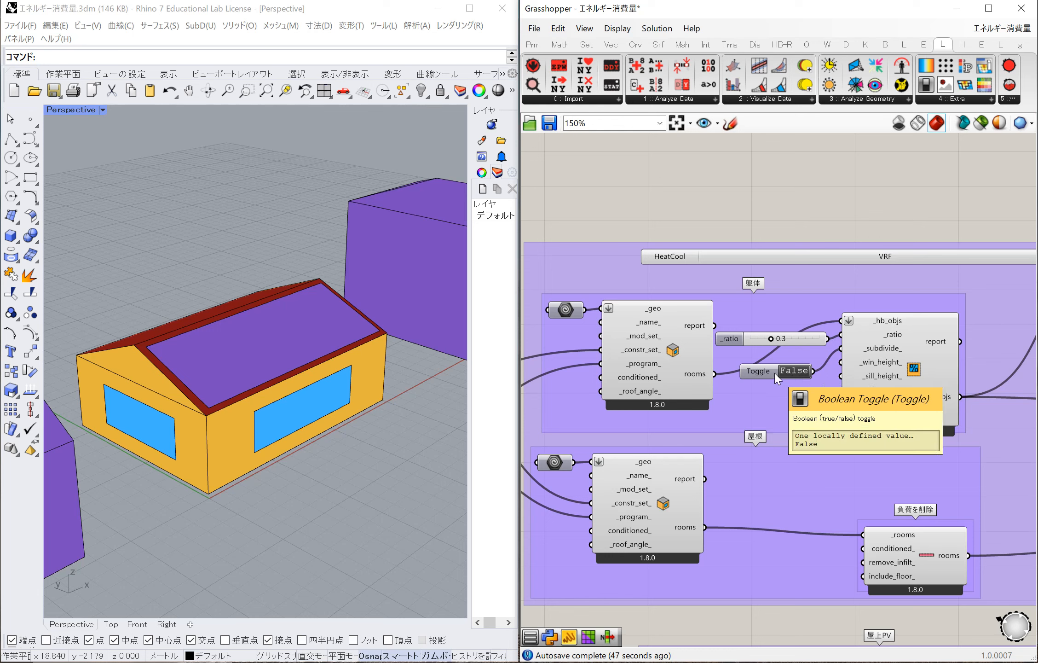
double_click(801, 373)
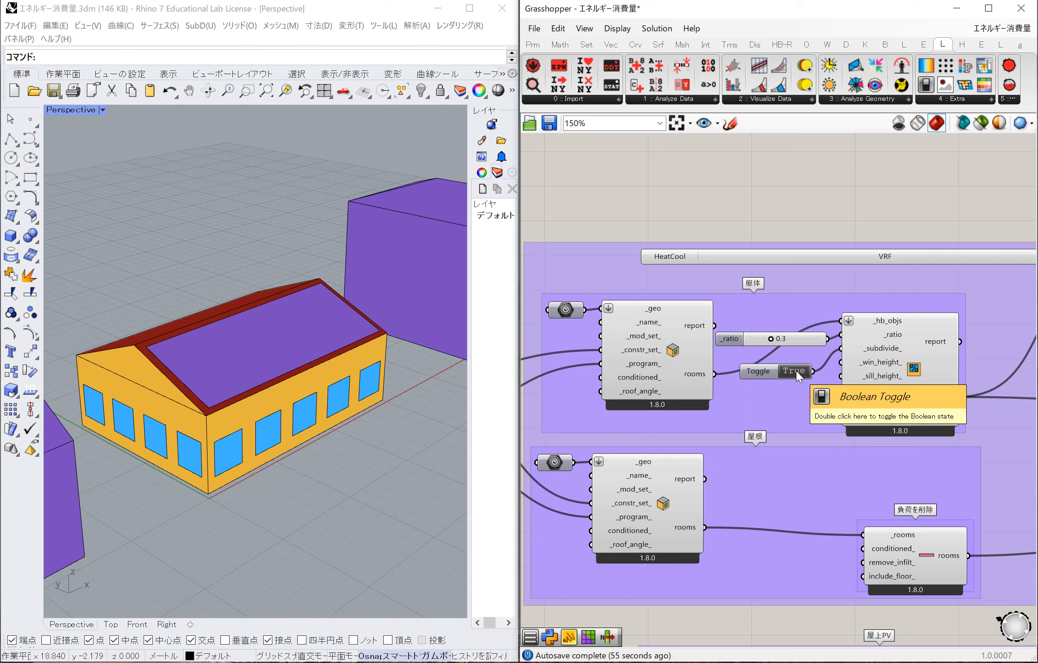
double_click(799, 374)
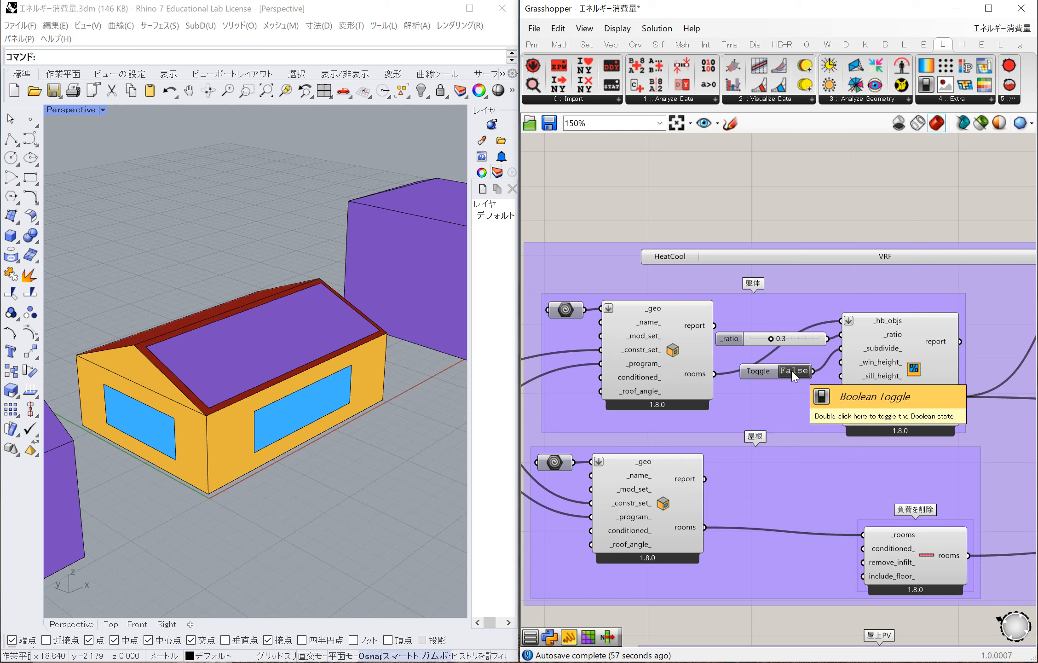
drag(760, 374, 756, 368)
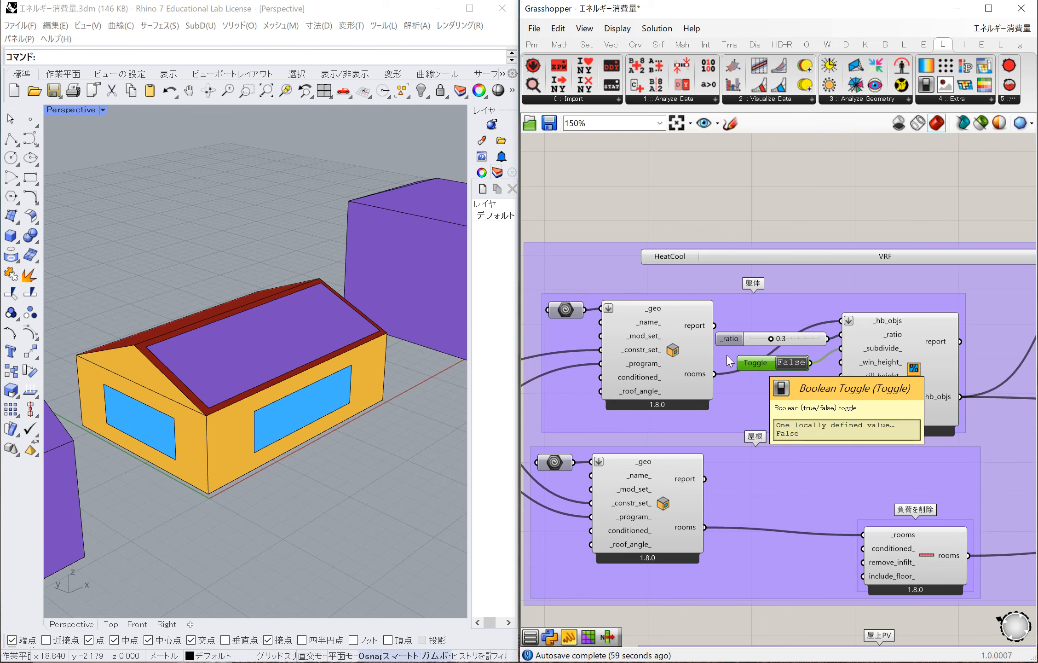
- Examine the 負荷を削除 component's inputs and the description of the HB HeatCool HVAC component in the 空調 group
scroll(757, 368, down, 4)
scroll(862, 385, up, 4)
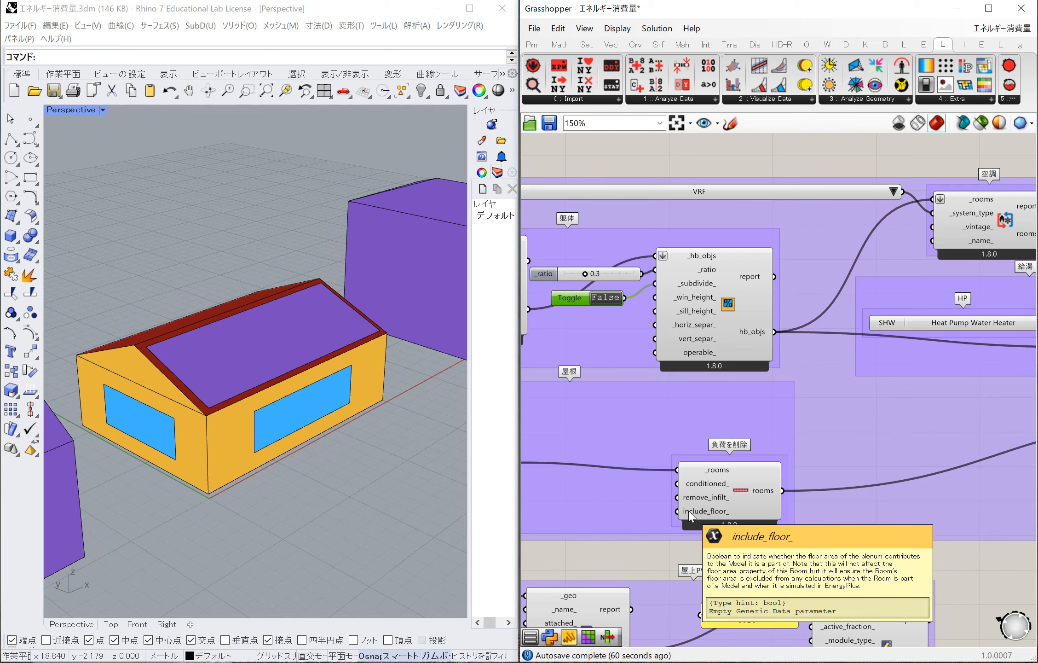
scroll(797, 447, down, 3)
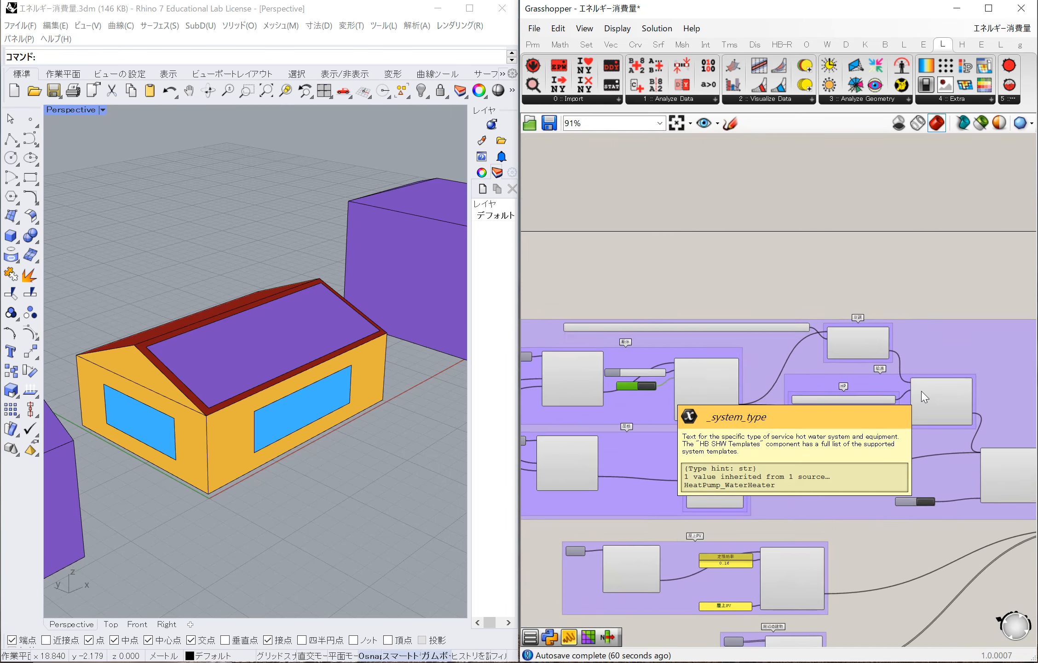
scroll(923, 396, up, 2)
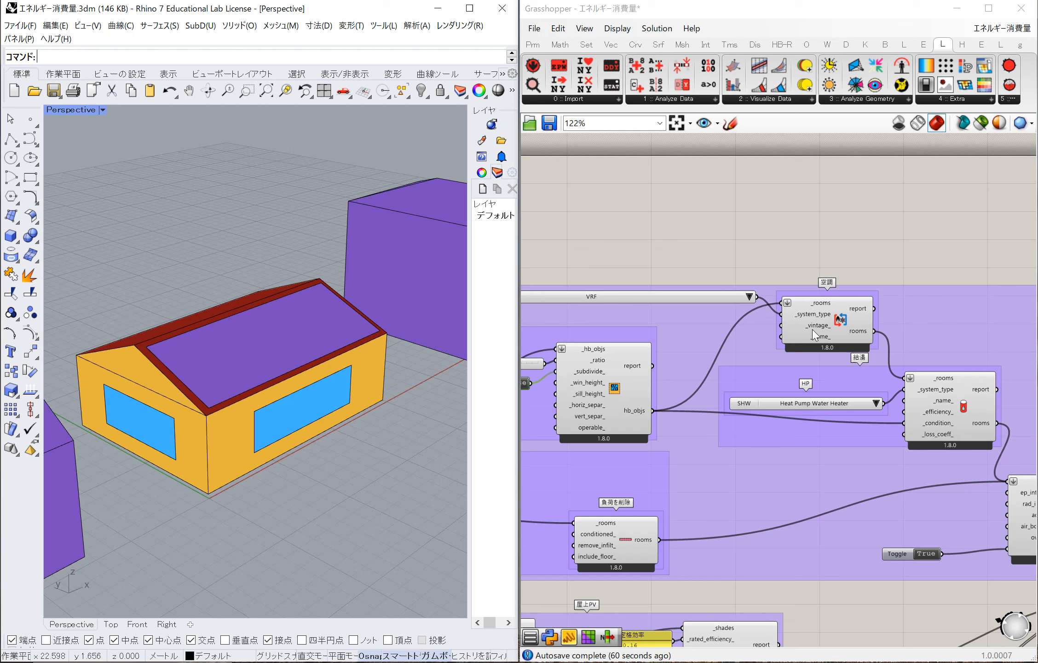
click(835, 324)
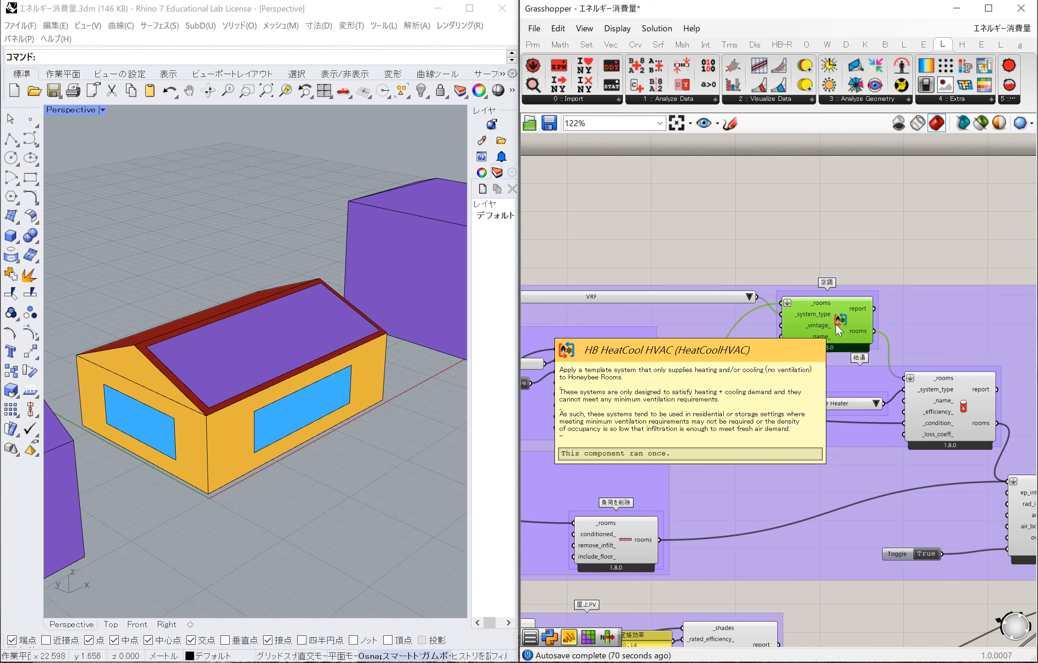
click(805, 265)
- Shift the HeatCool template list down level with the 空調 component's _system_type input, and nudge the 給湯 group slightly down
mouse_move(739, 298)
mouse_down()
mouse_move(779, 346)
mouse_move(733, 316)
mouse_up()
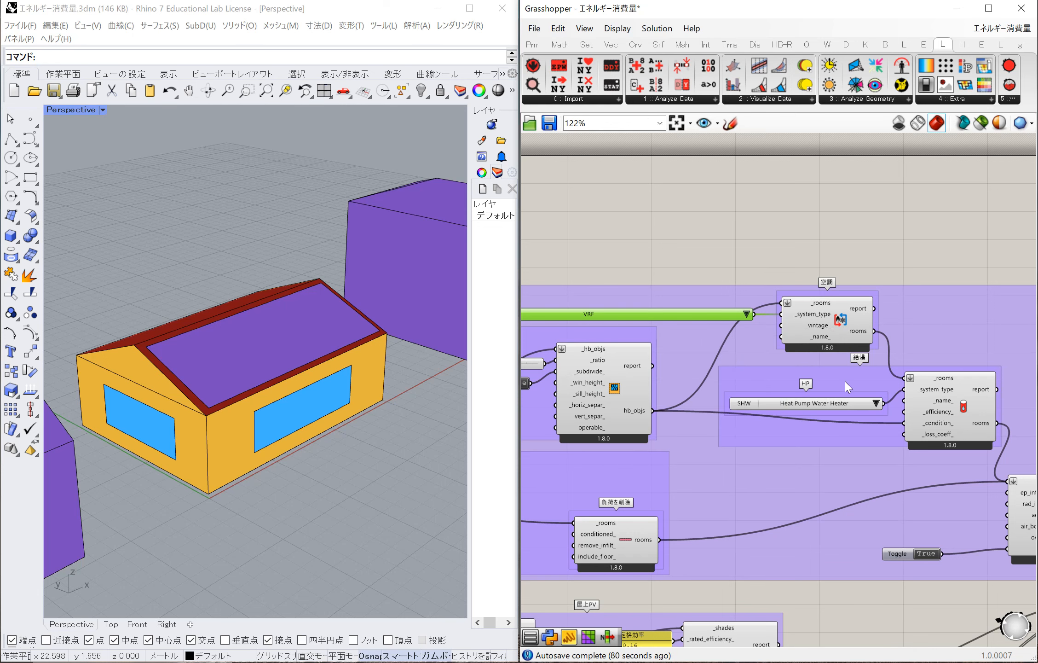
drag(845, 381, 842, 387)
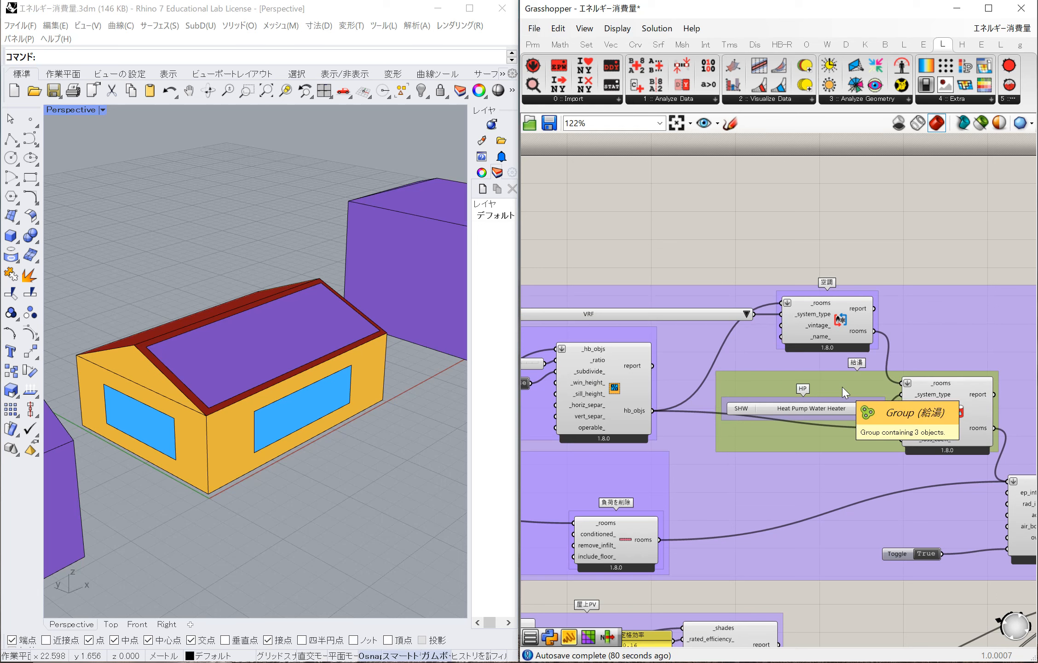
drag(841, 387, 848, 381)
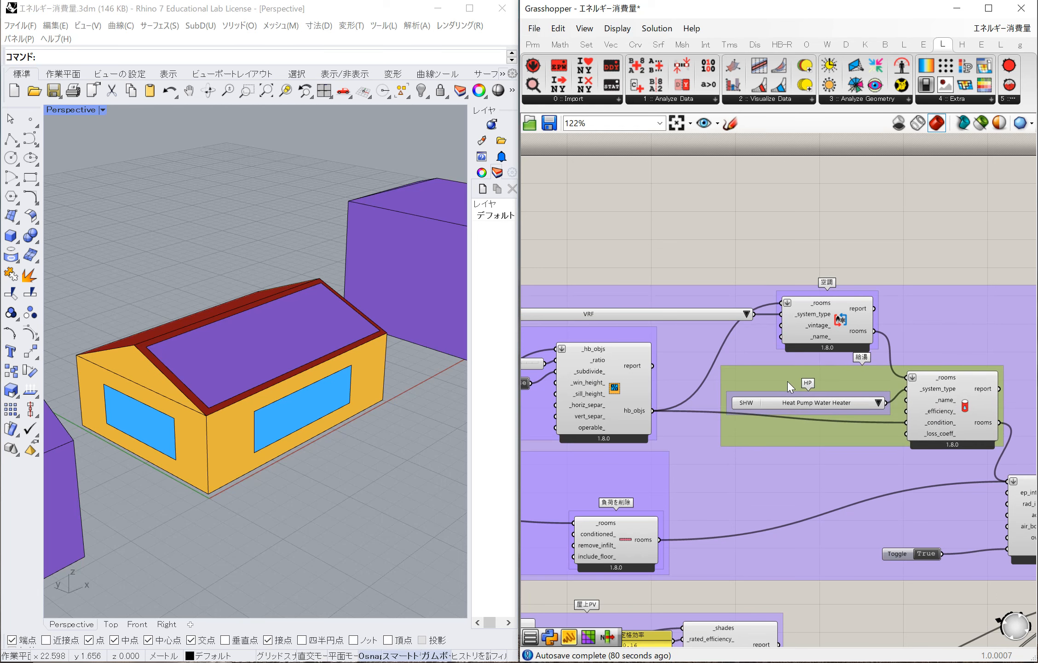
click(610, 395)
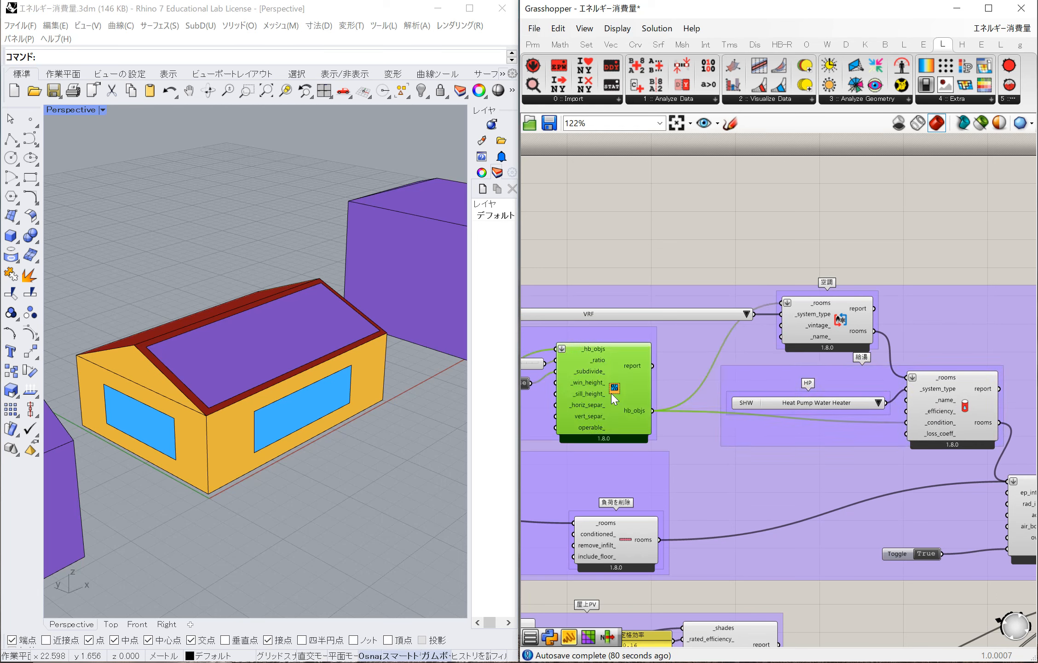
click(842, 335)
drag(855, 380, 855, 387)
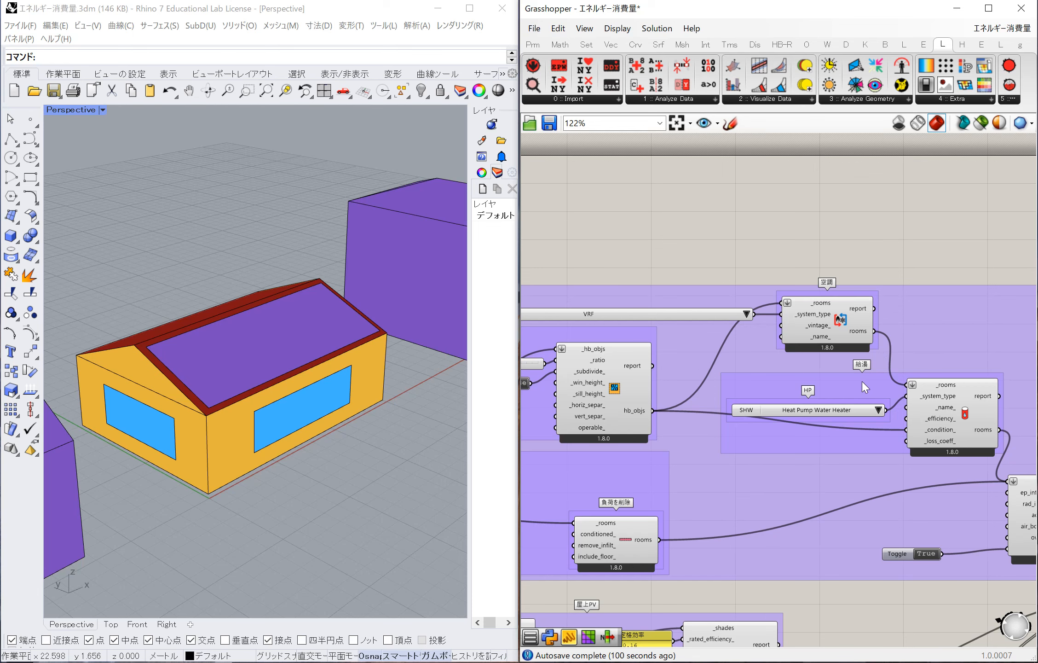
- Review the HeatCool system templates available for the 空調 component, keeping VRF selected
scroll(862, 381, down, 3)
scroll(716, 360, up, 3)
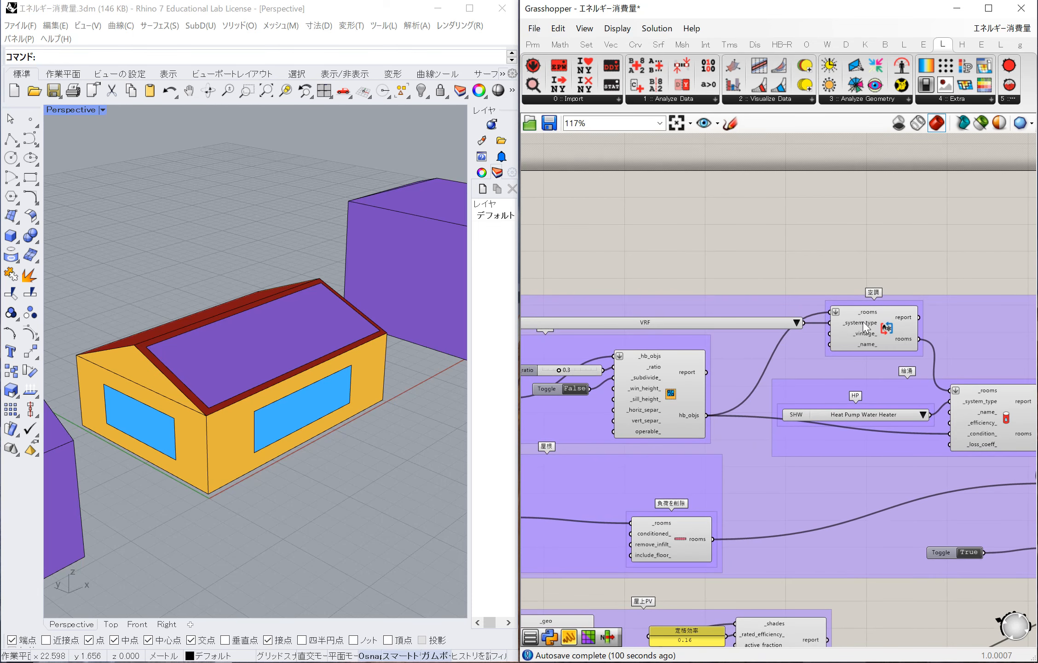
click(775, 322)
click(796, 323)
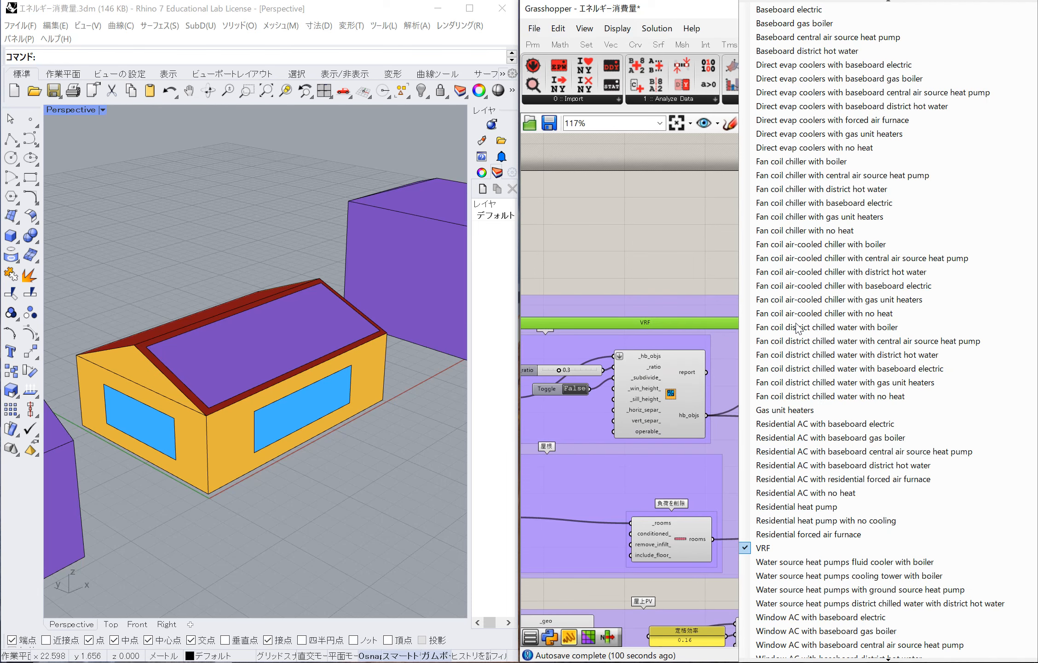
click(710, 271)
- Review the SHW water heater templates in the 給湯 group, keeping Heat Pump Water Heater selected
scroll(783, 351, down, 2)
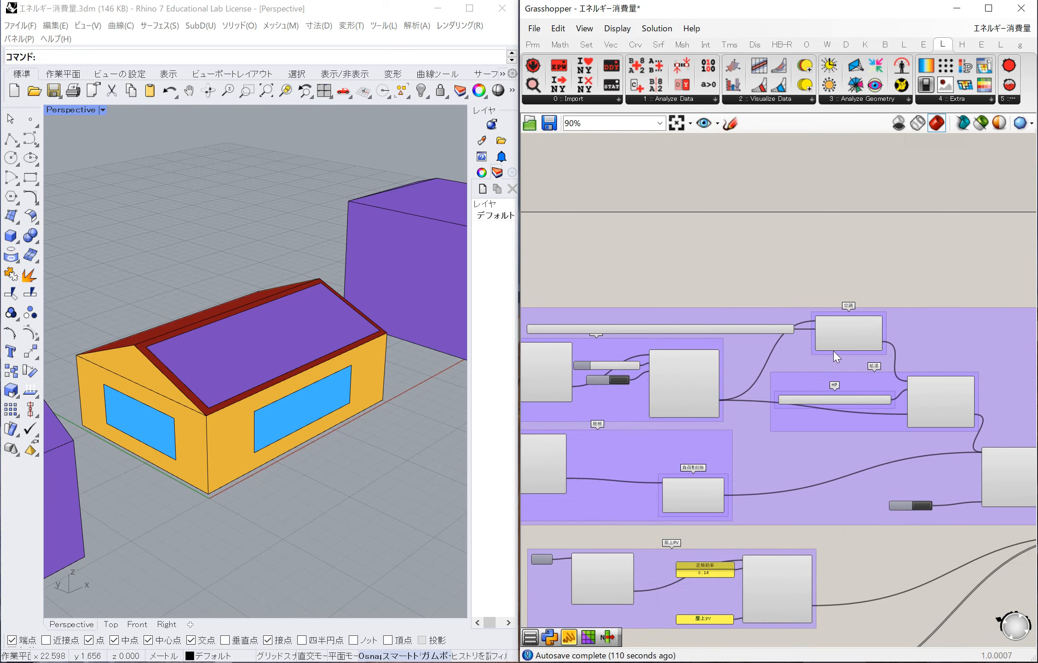
scroll(957, 359, up, 2)
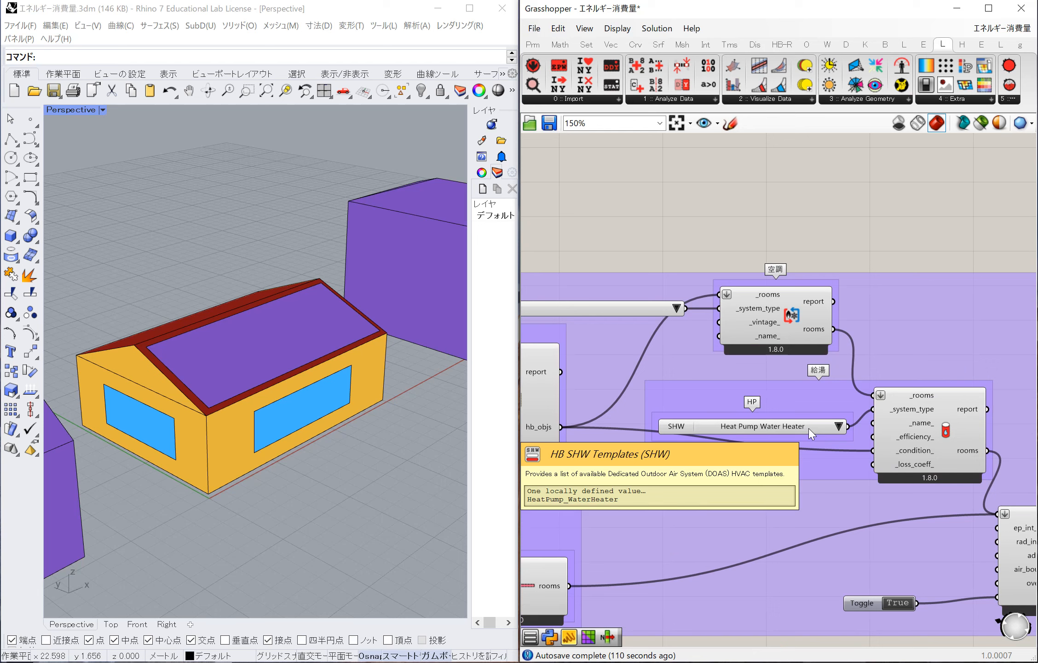
click(838, 426)
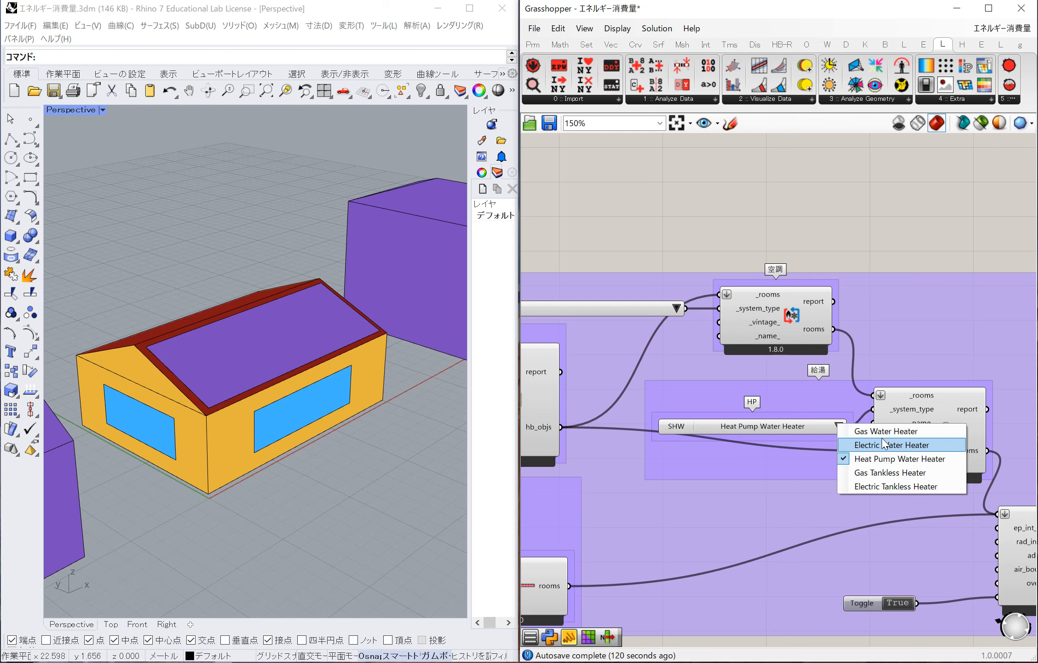
click(855, 252)
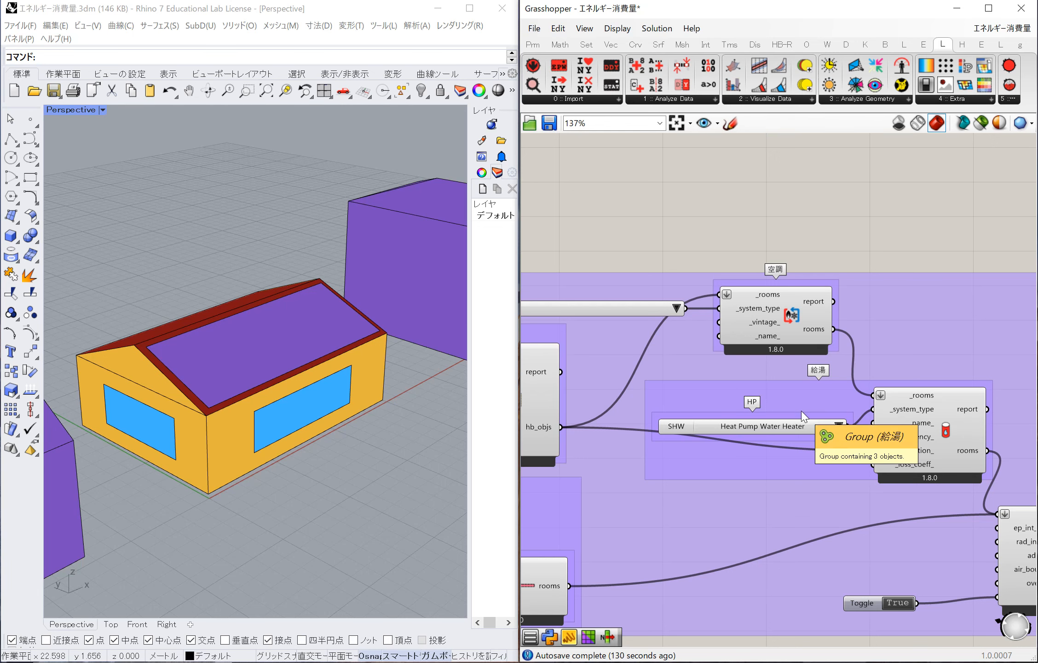
- Locate the 空調 and 給湯 groups within the definition and check the HeatCool list again without changing VRF
scroll(801, 410, down, 2)
scroll(805, 424, up, 2)
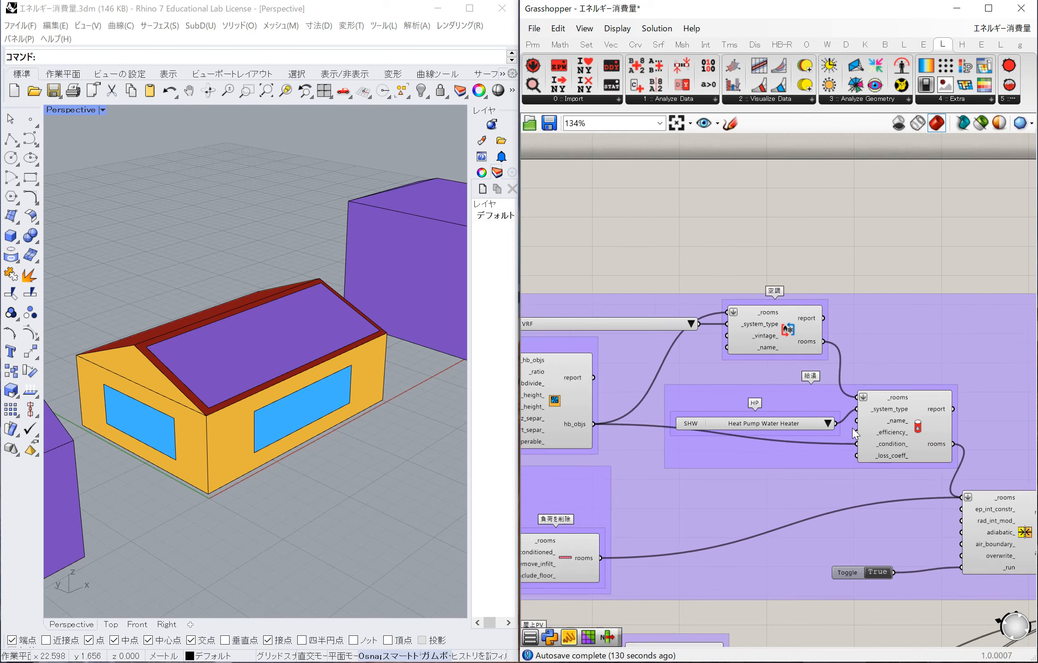
scroll(804, 420, down, 5)
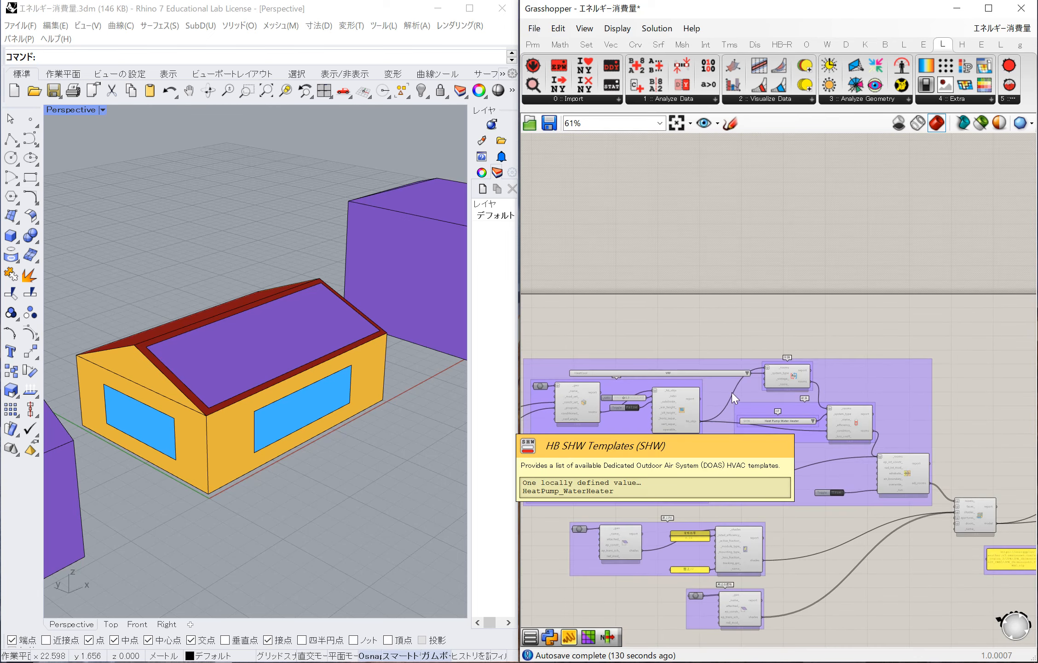
scroll(688, 391, up, 3)
scroll(694, 365, up, 2)
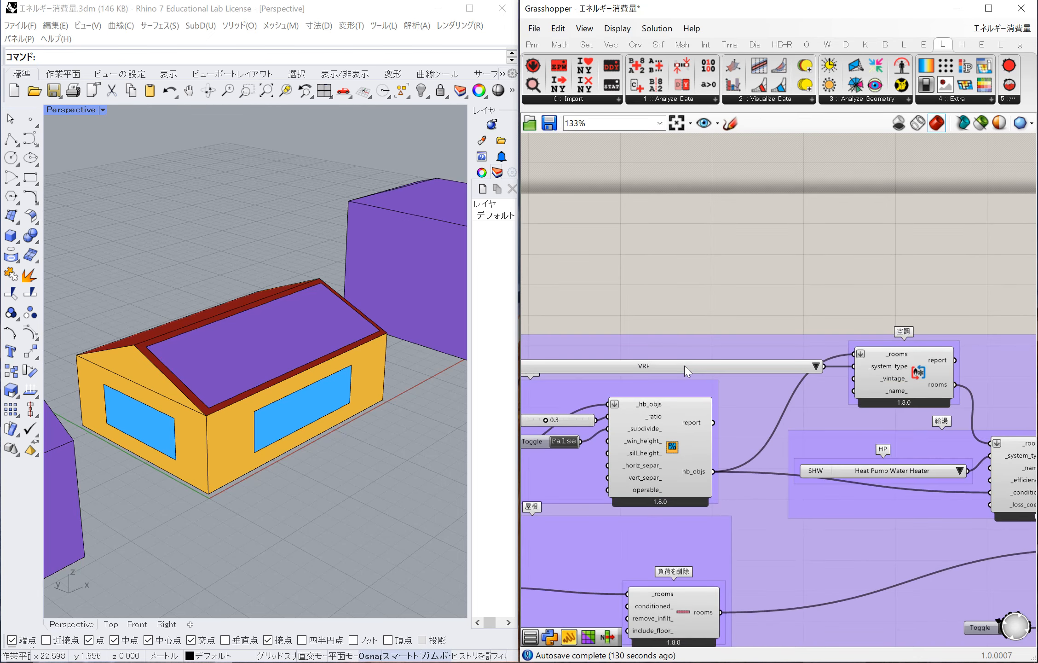
click(816, 367)
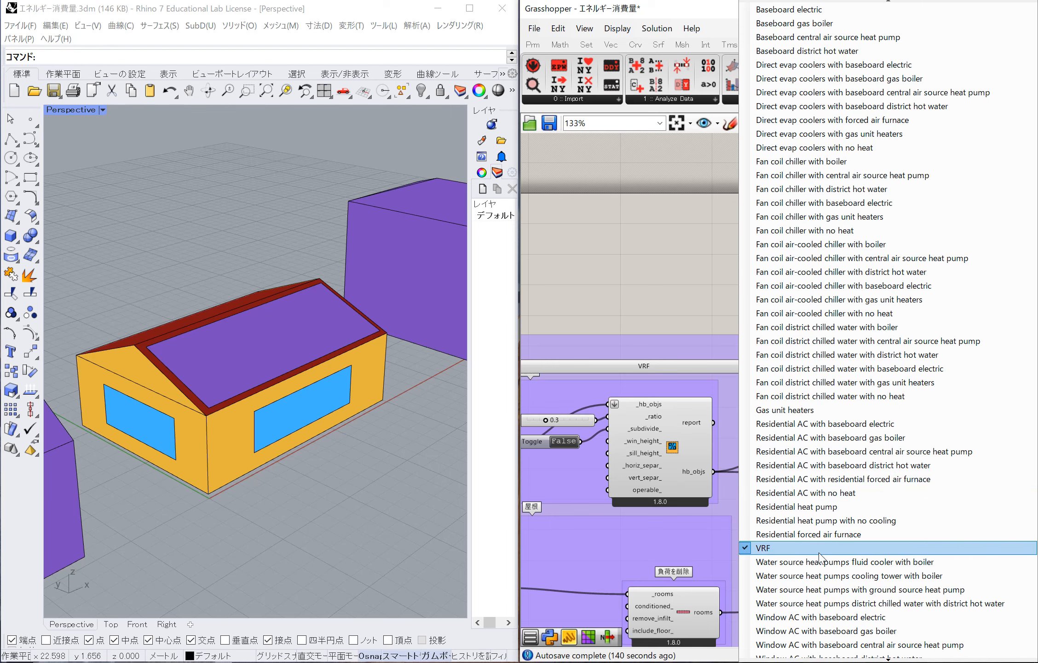
click(680, 289)
- Inspect the component that takes the 給湯 and roof rooms and outputs adj_rooms
scroll(678, 327, down, 5)
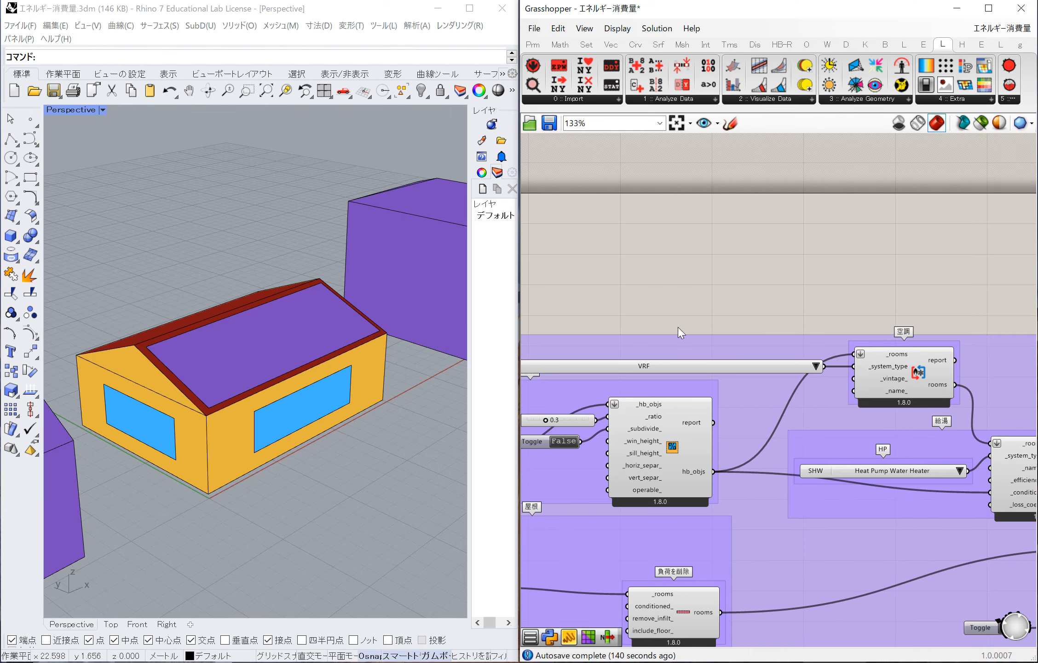
scroll(866, 416, up, 5)
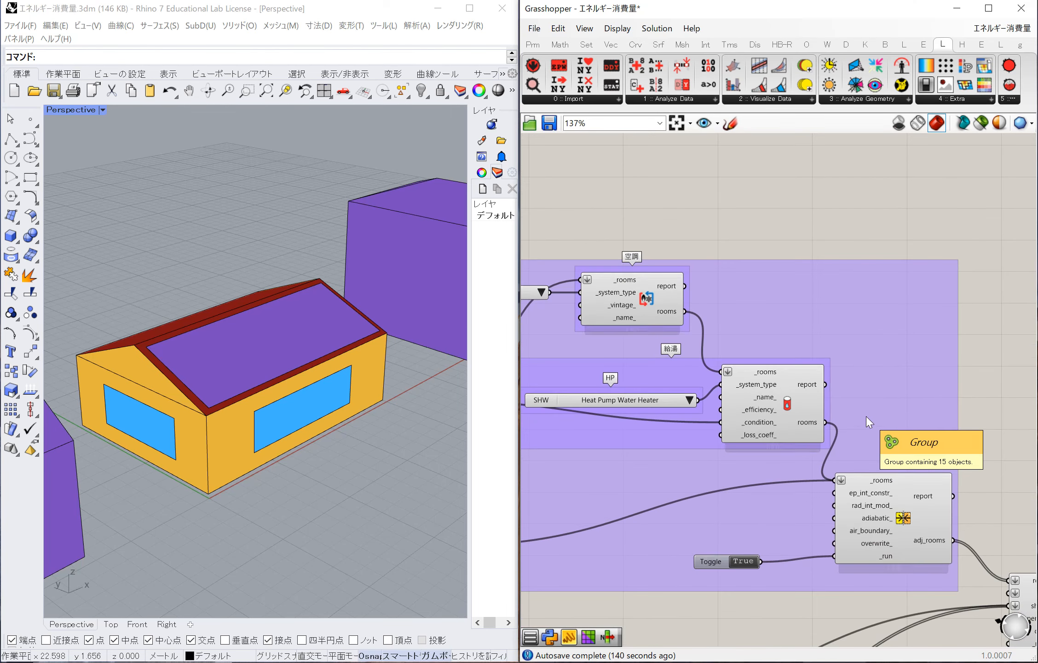
click(914, 521)
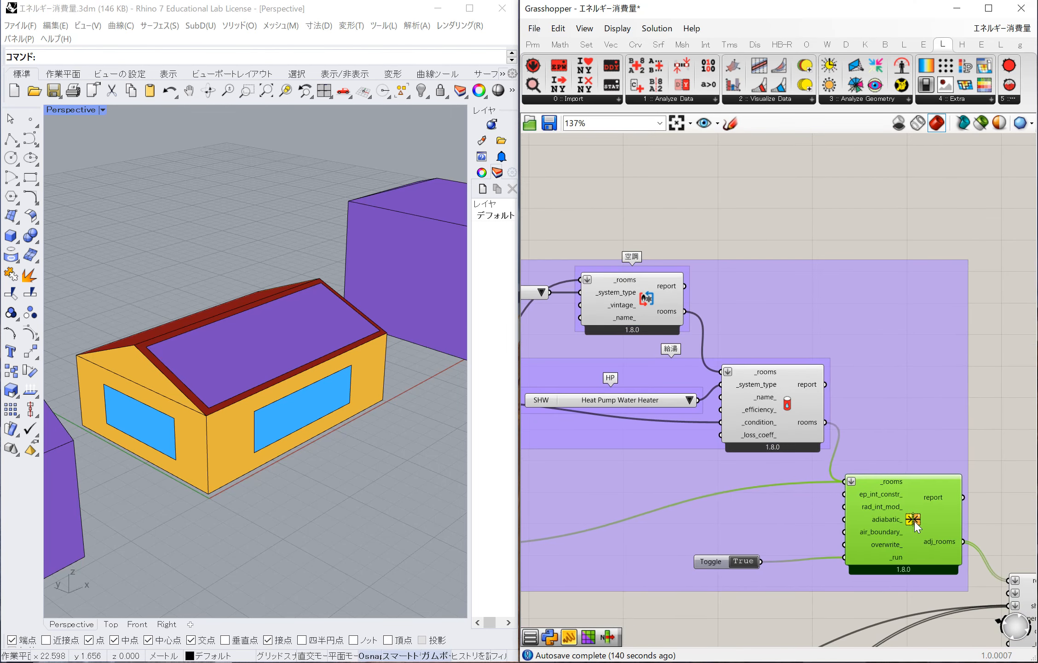
- Trace the 躯体 group's window component output to the 空調 and 給湯 components
scroll(913, 521, down, 5)
scroll(616, 531, up, 5)
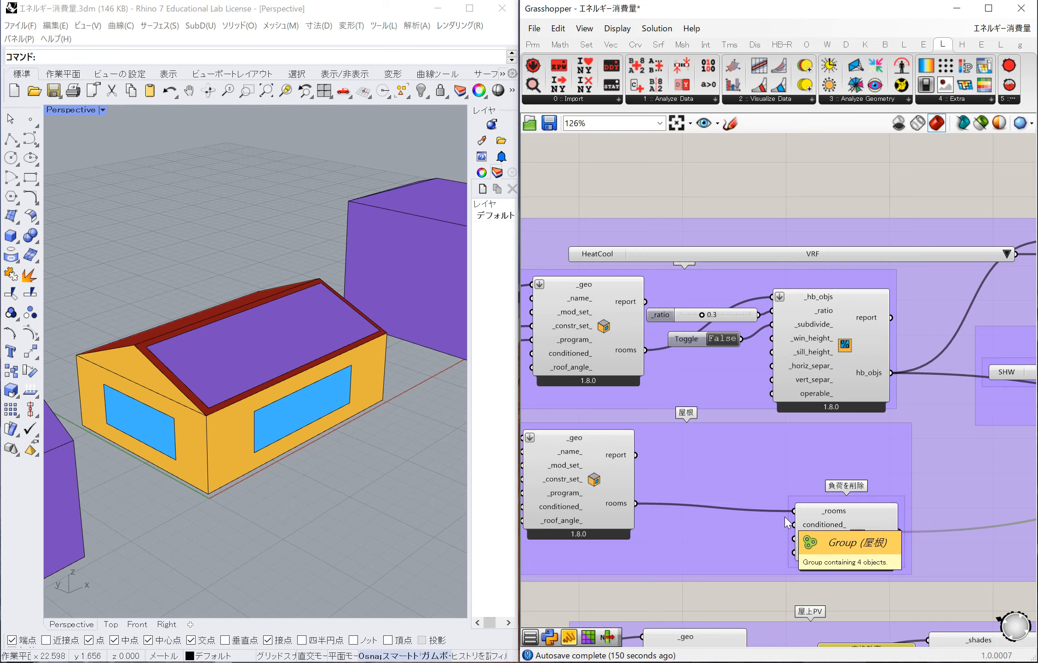
scroll(784, 516, down, 3)
scroll(804, 500, up, 4)
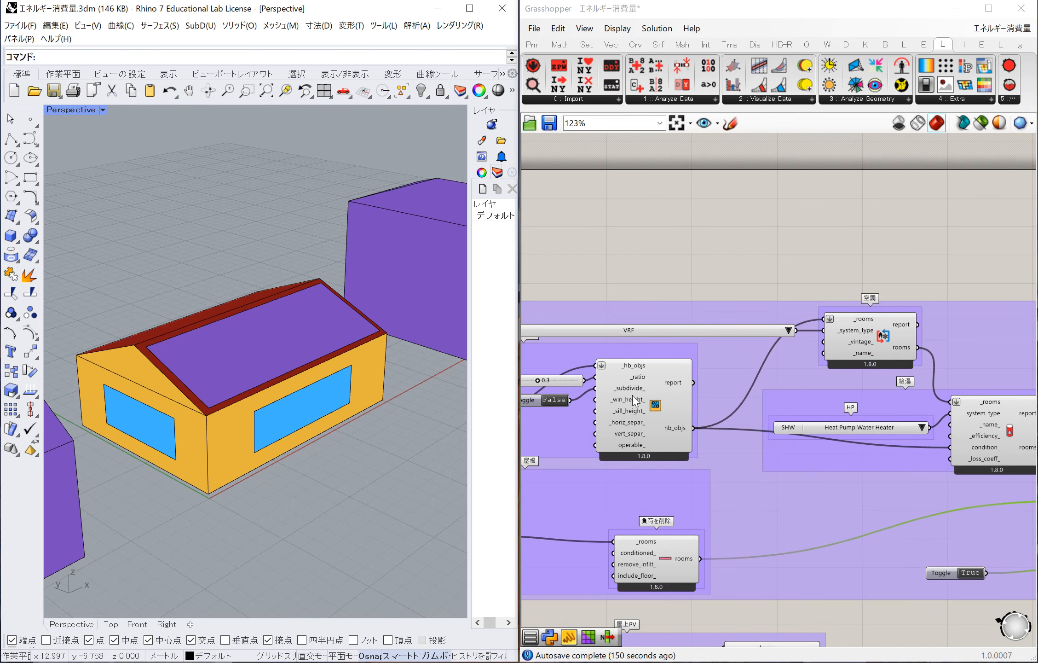
click(663, 409)
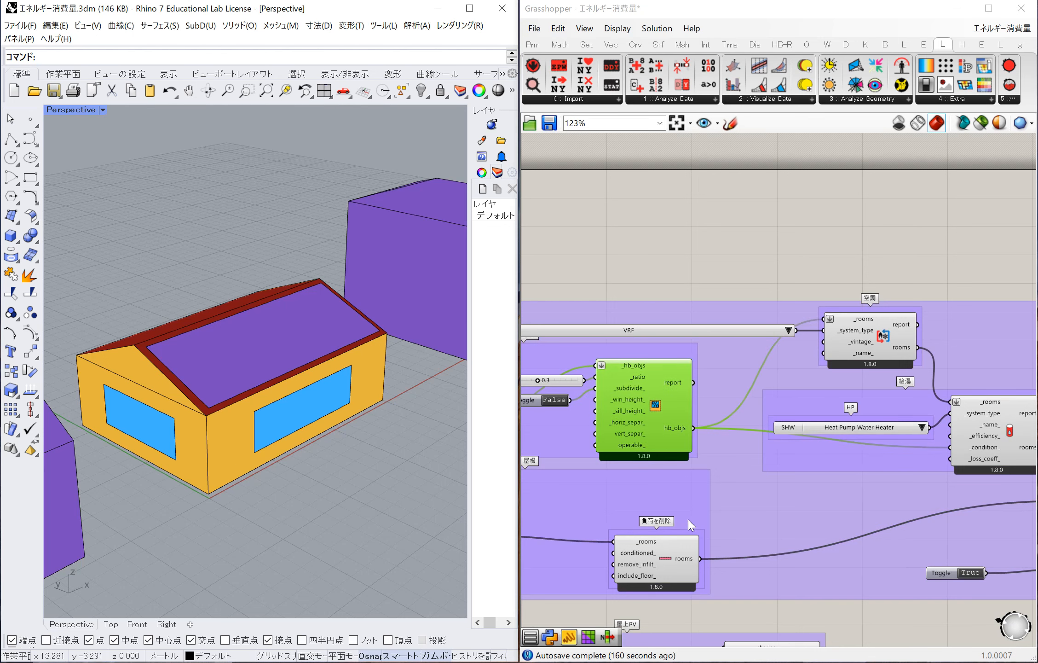
- Trace the 屋根 group's room through the 負荷を削除 component to the component that outputs adj_rooms
scroll(621, 508, down, 3)
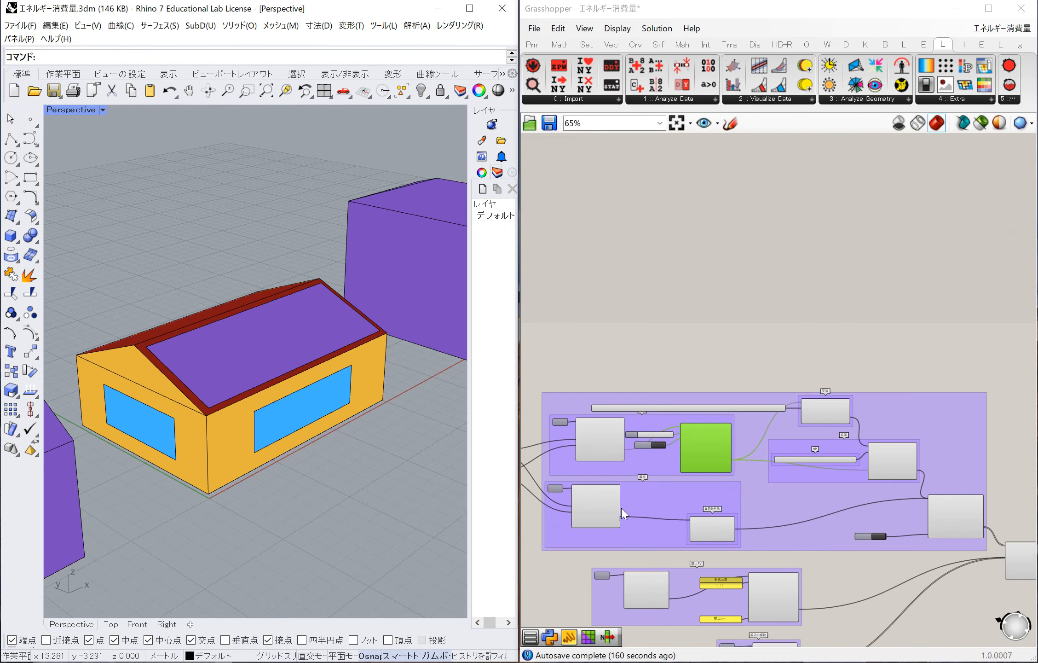
scroll(612, 510, up, 3)
click(595, 505)
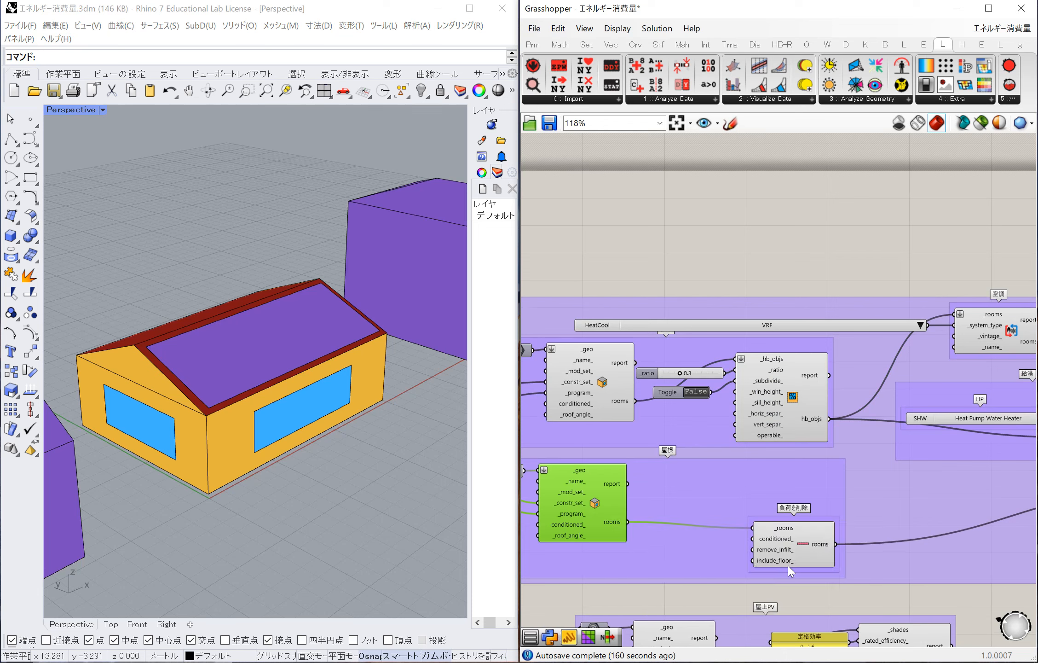
click(801, 551)
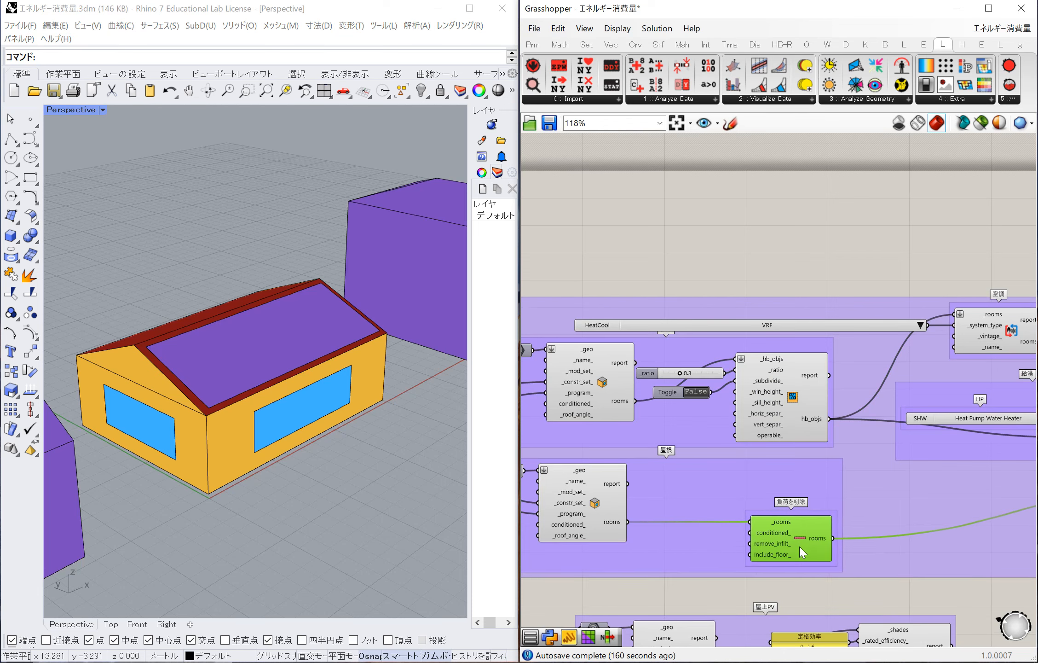
mouse_move(799, 539)
scroll(638, 493, down, 3)
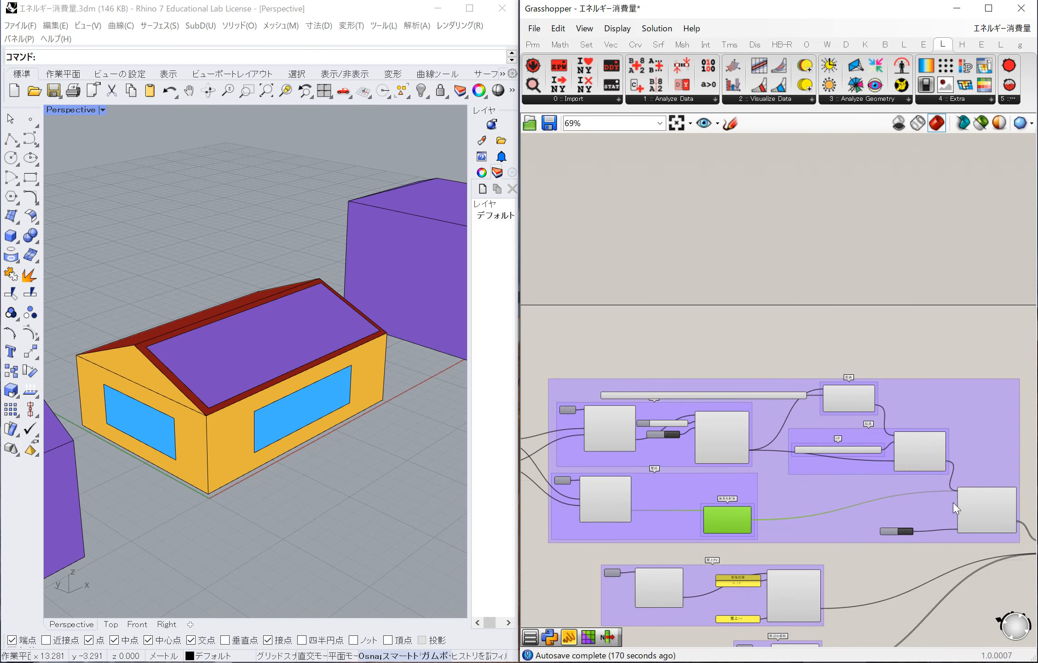
- Shift the 給湯 group slightly within the house definition
scroll(953, 502, up, 2)
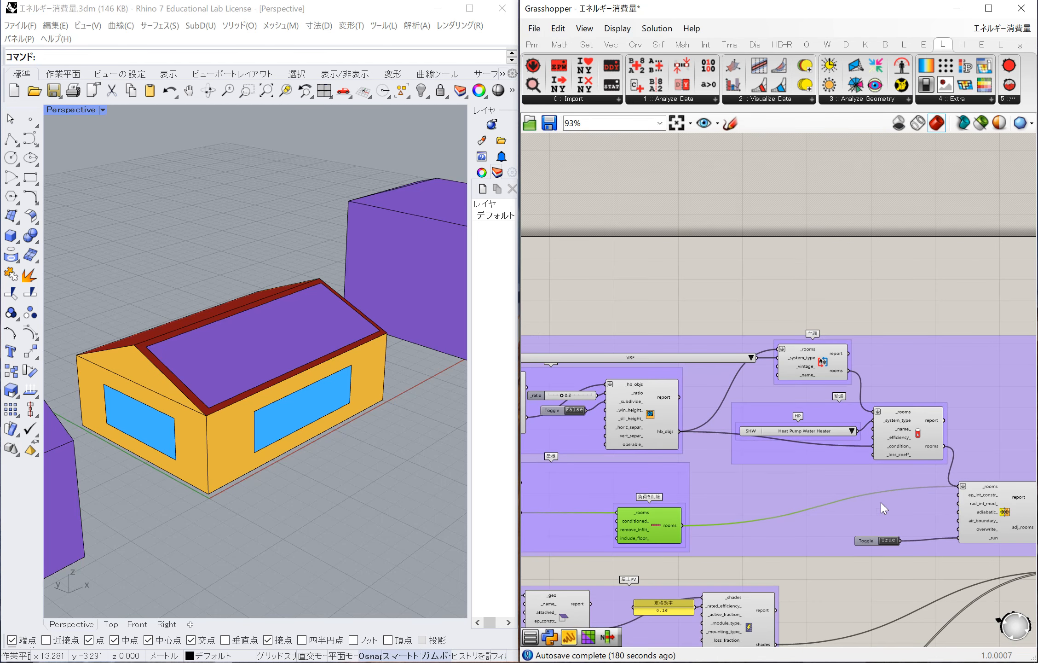
click(837, 411)
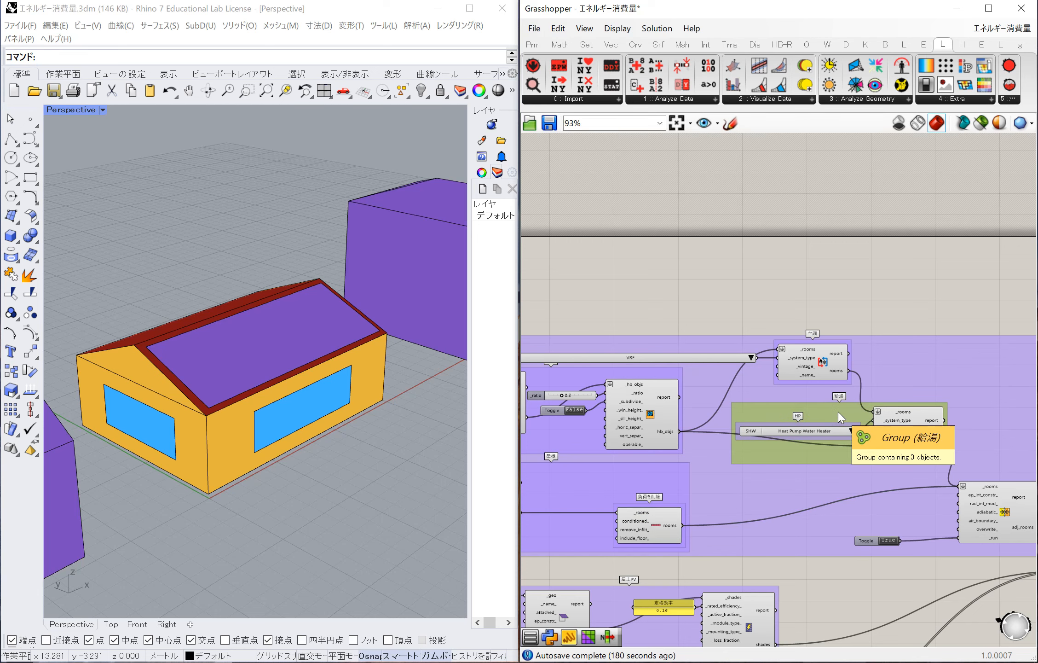
scroll(838, 412, up, 2)
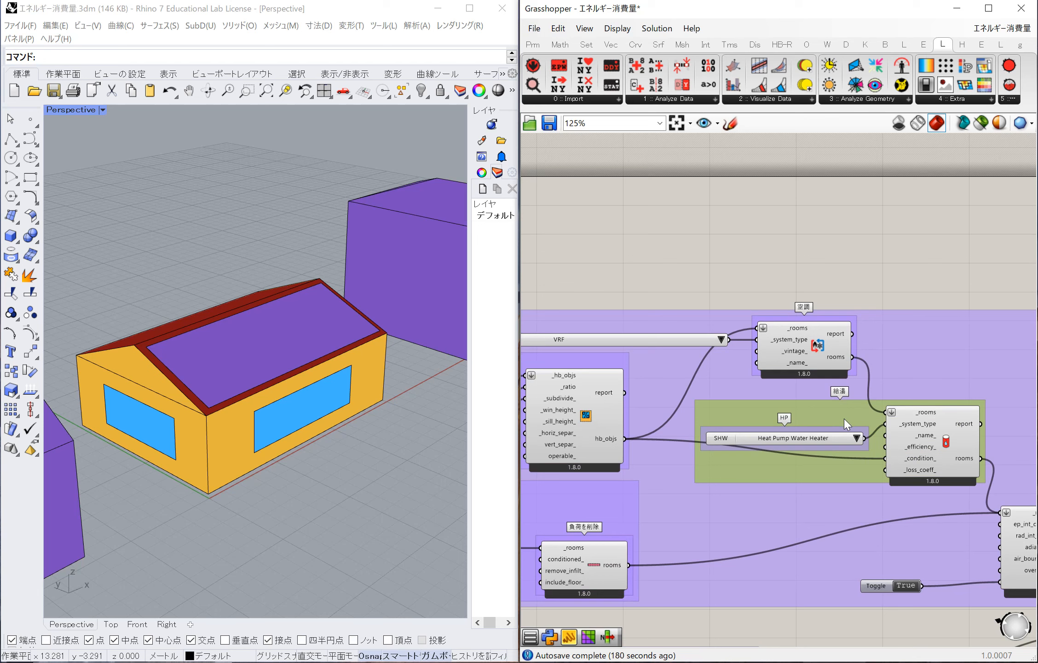
drag(845, 419, 849, 421)
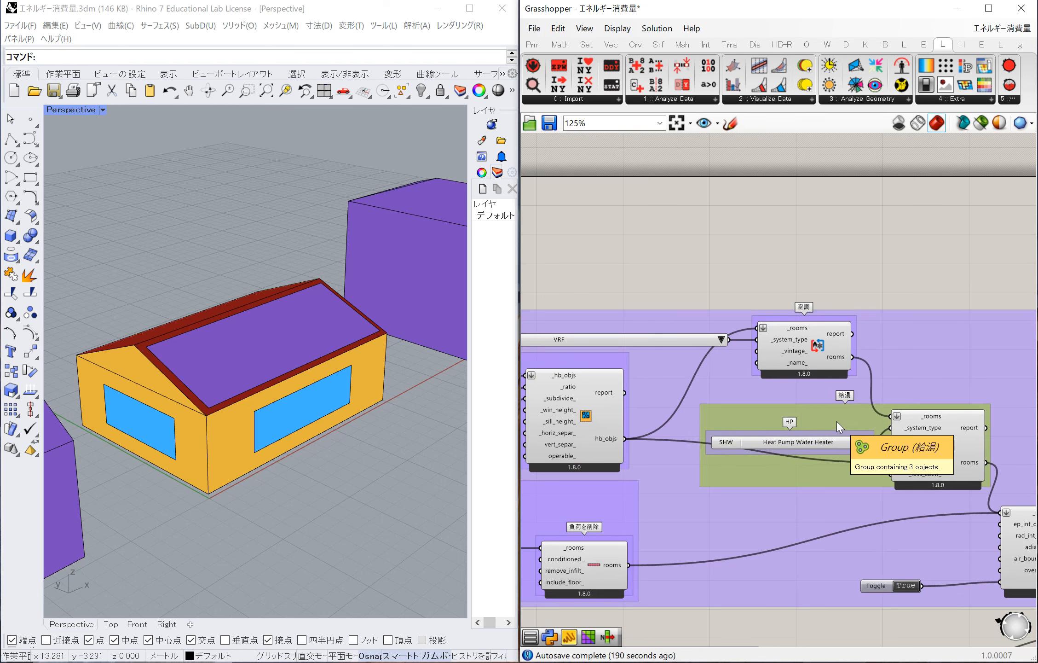
- Examine the 空調 group's component and how its rooms output feeds the 給湯 group
click(797, 327)
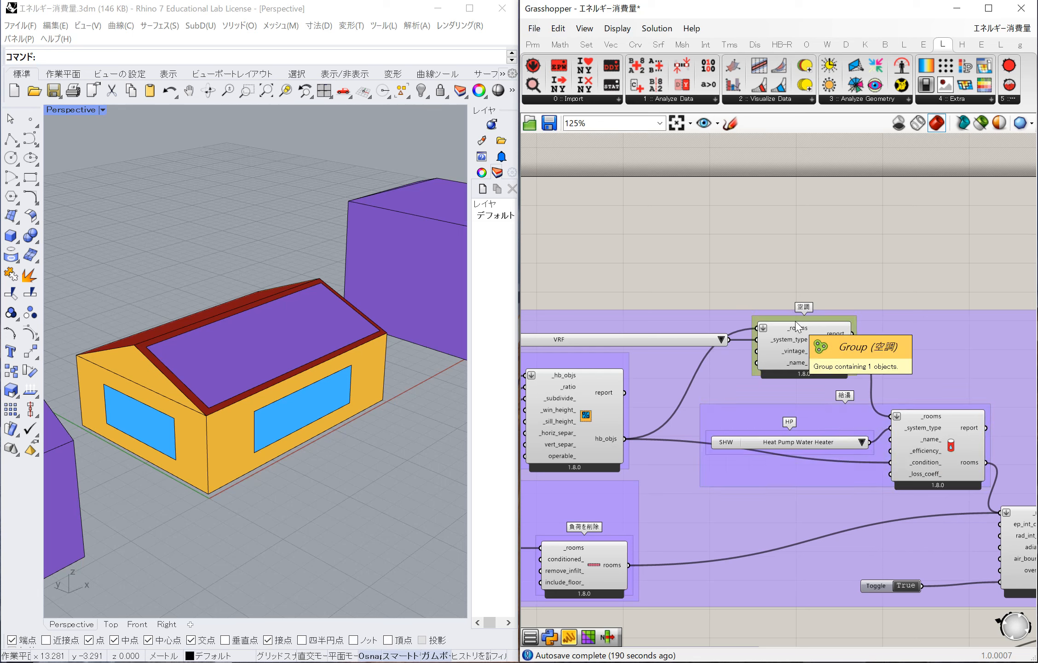
click(840, 419)
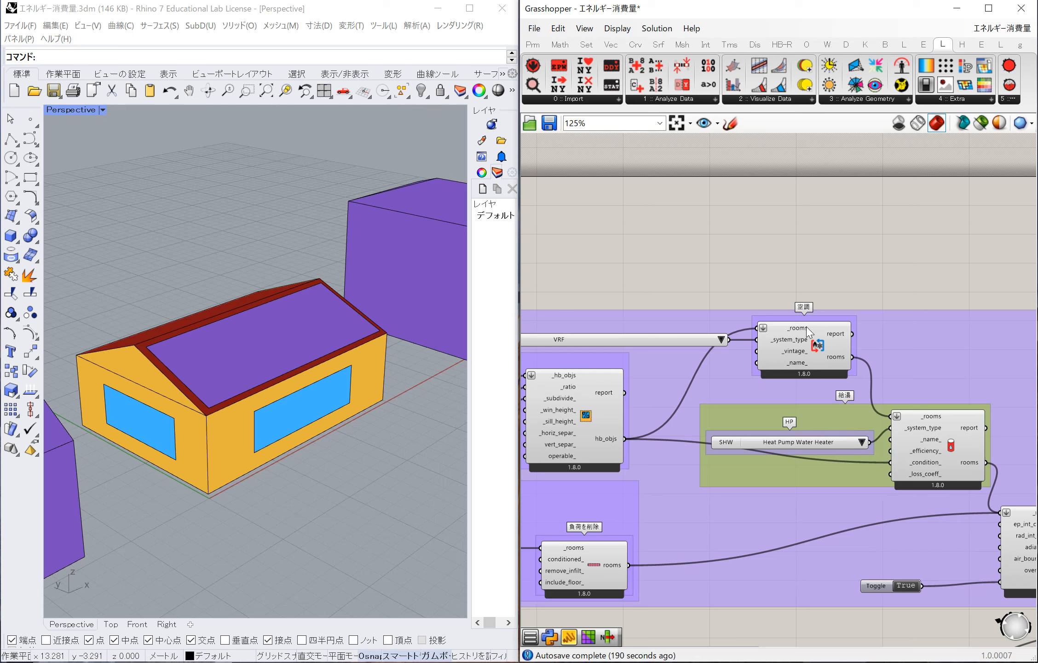
mouse_move(816, 368)
scroll(890, 344, up, 1)
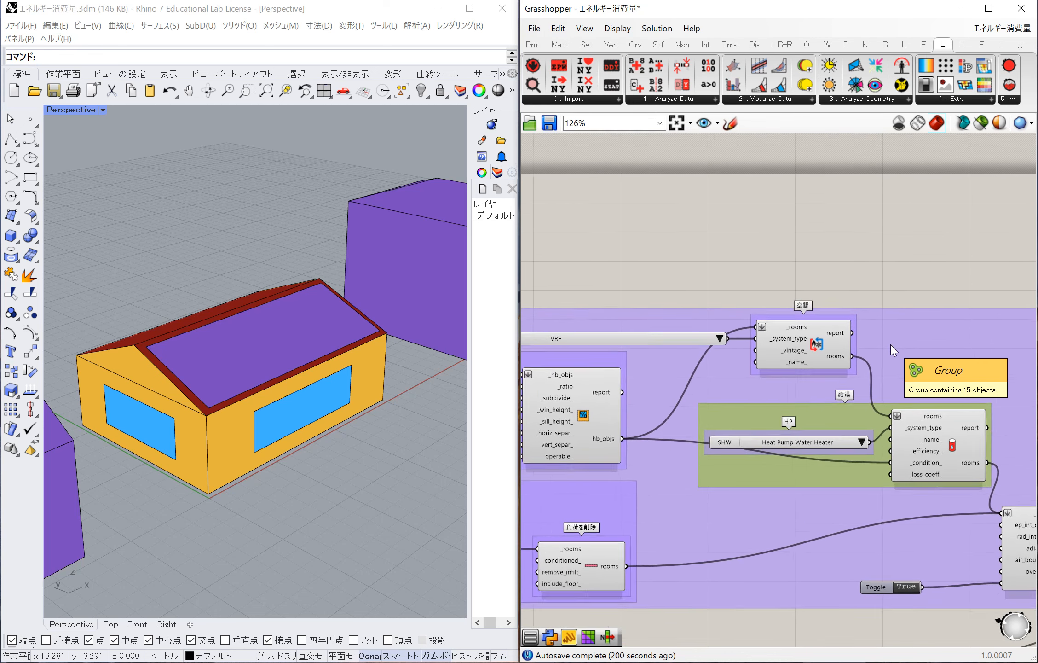
scroll(890, 344, up, 1)
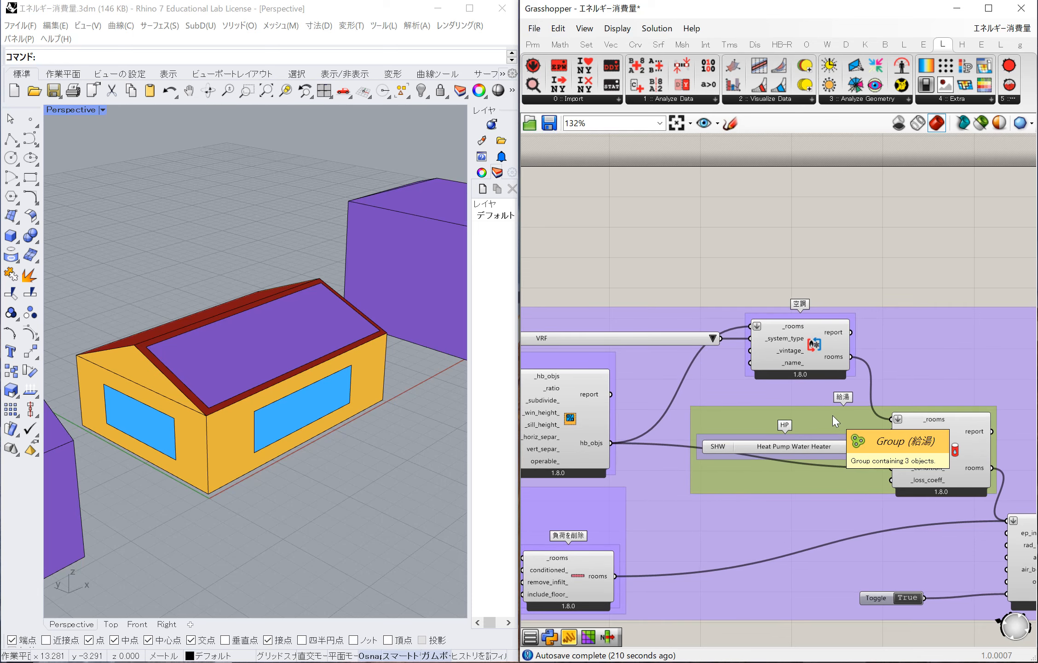
- Review the 躯体 group's room and window components and follow their output to the 空調 and 給湯 groups
scroll(832, 415, down, 3)
scroll(624, 456, up, 3)
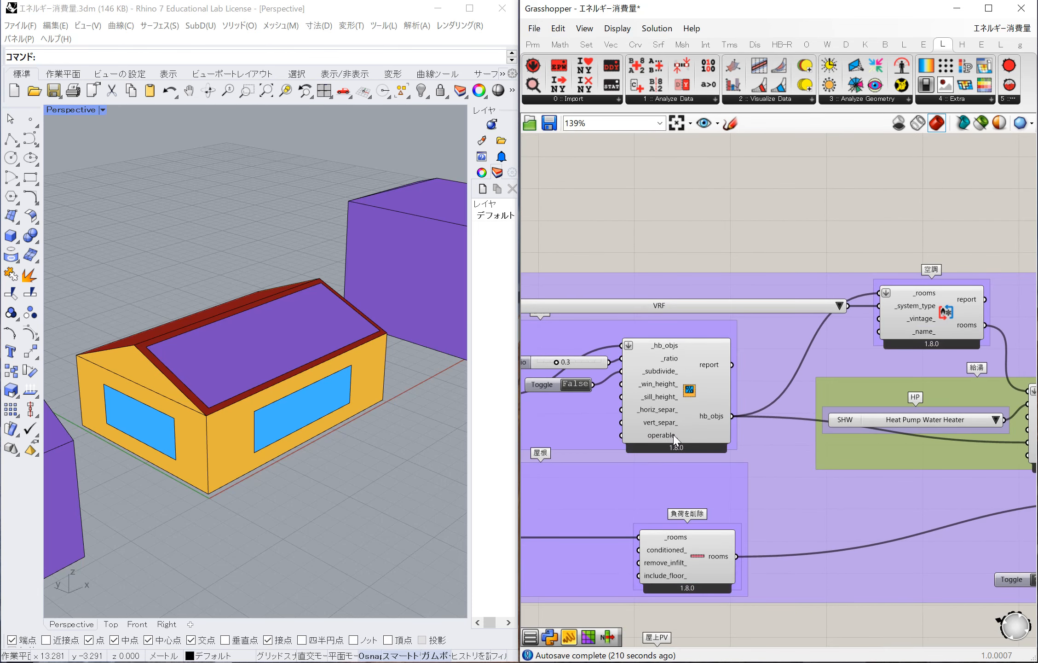
scroll(675, 440, up, 2)
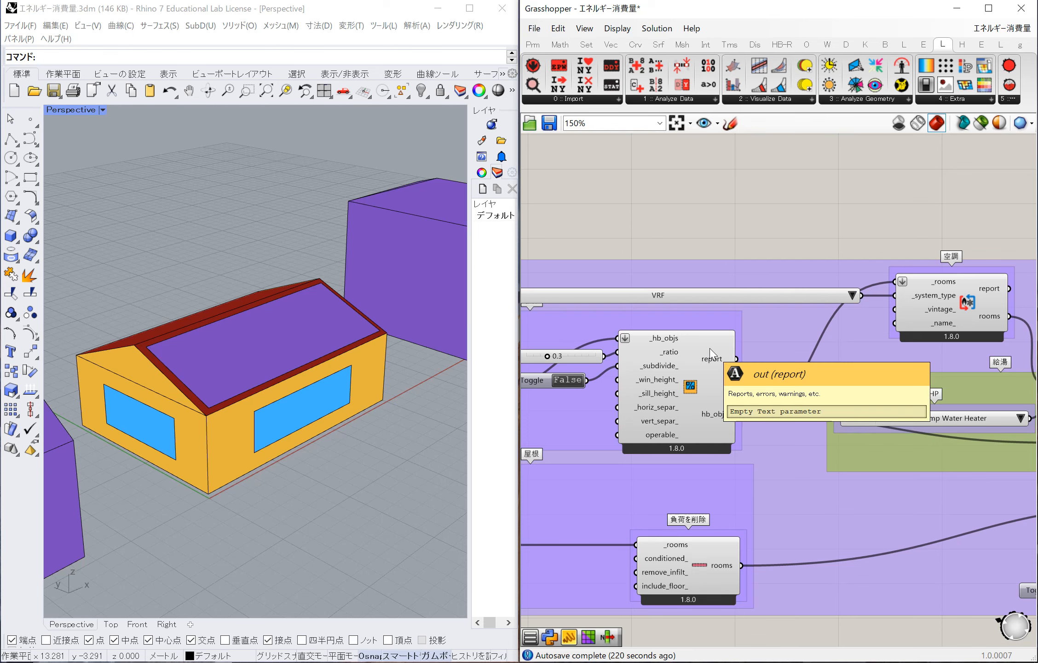
scroll(710, 349, down, 5)
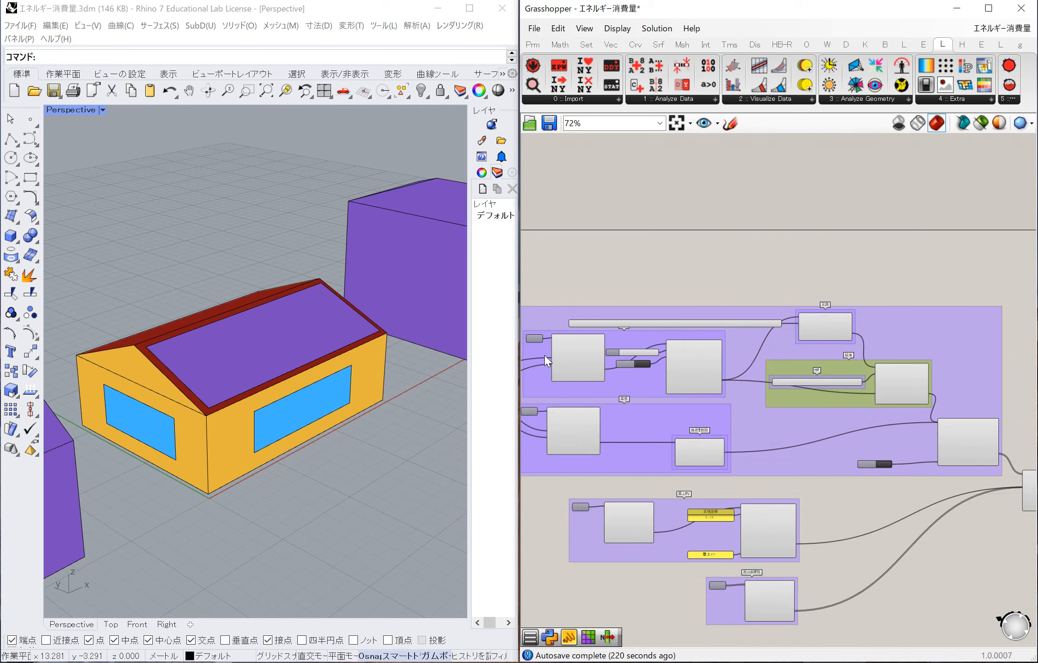
scroll(544, 354, up, 3)
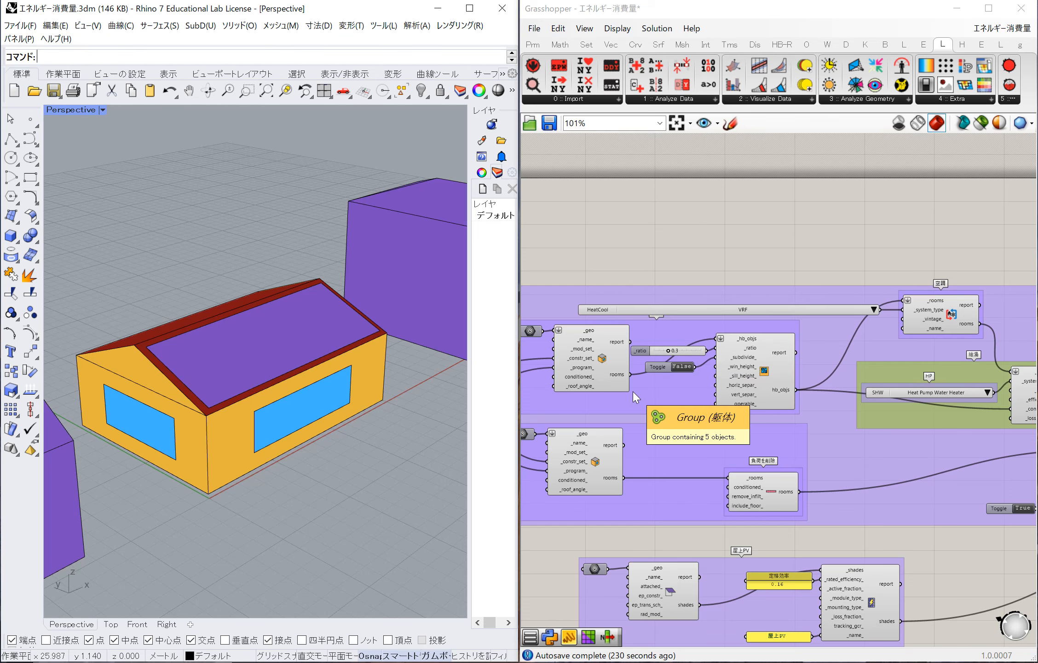
scroll(633, 391, down, 1)
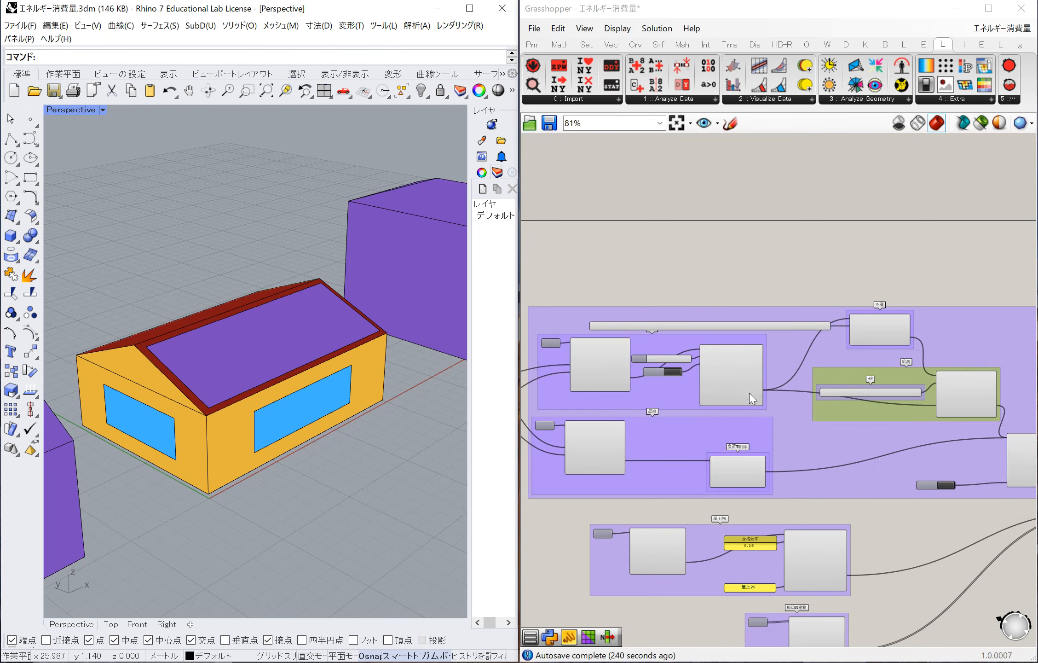
scroll(814, 380, up, 2)
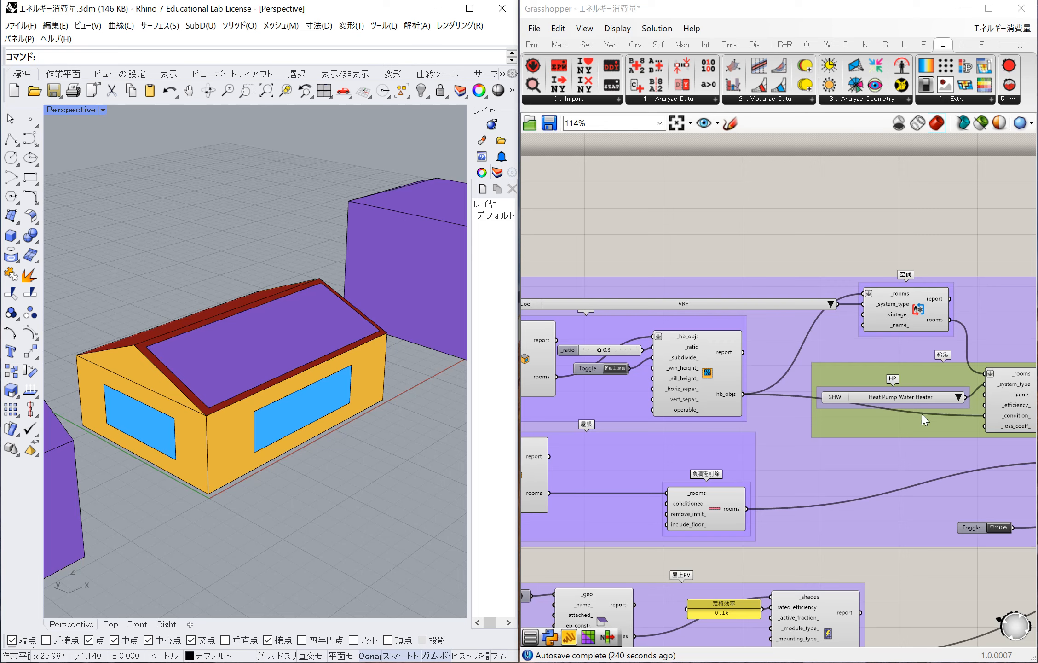
scroll(756, 492, down, 3)
scroll(621, 497, up, 3)
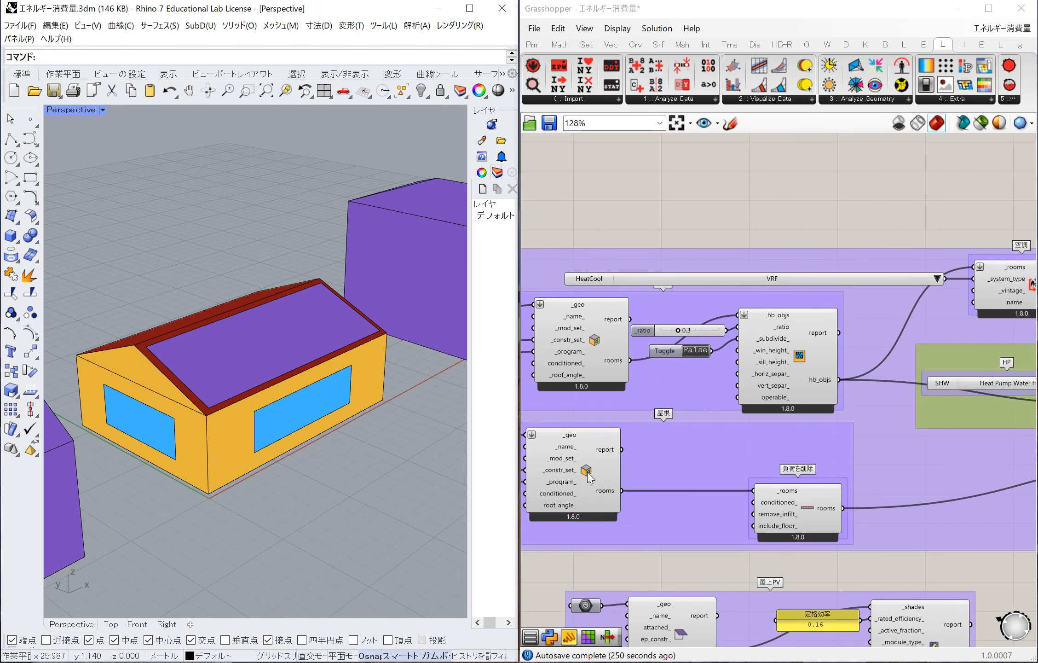
- Examine the 屋根 group's room component and the 負荷を削除 component it feeds
click(587, 472)
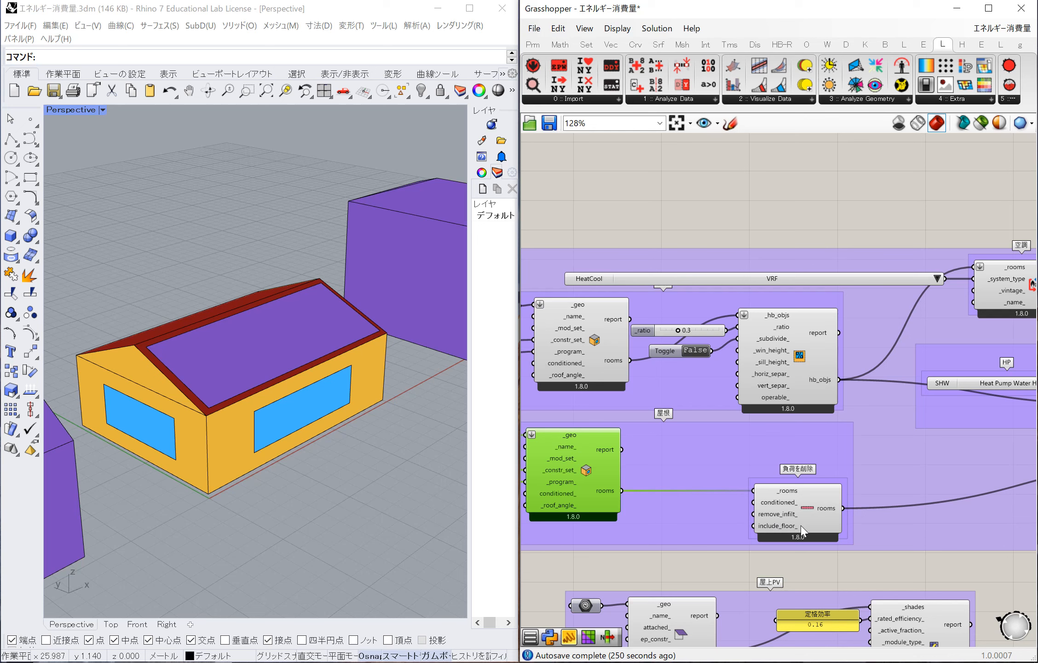
click(804, 498)
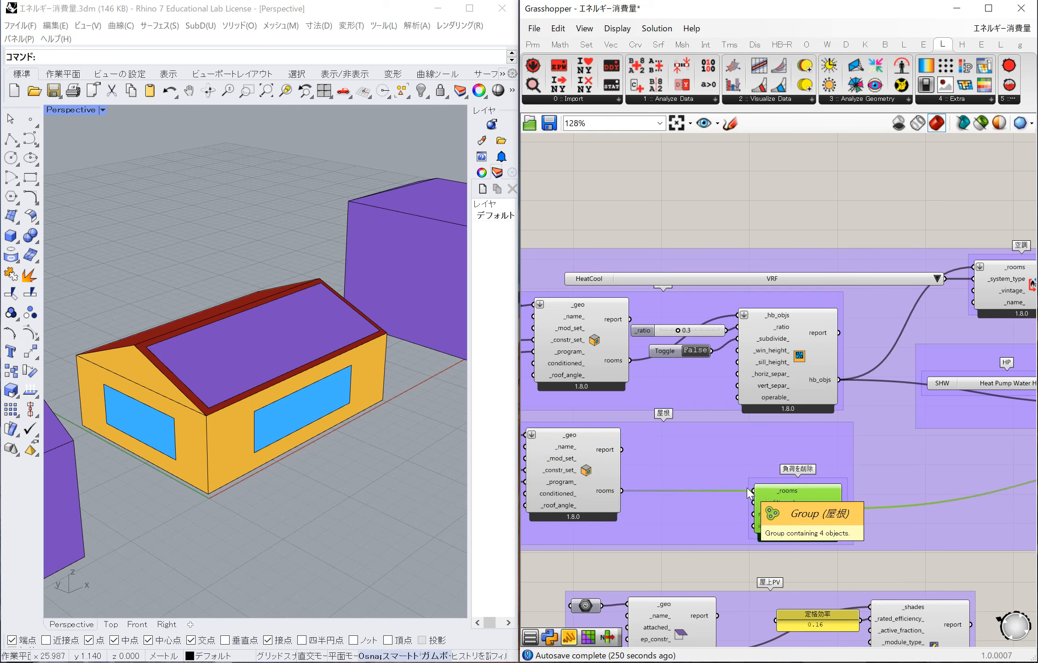
mouse_move(811, 511)
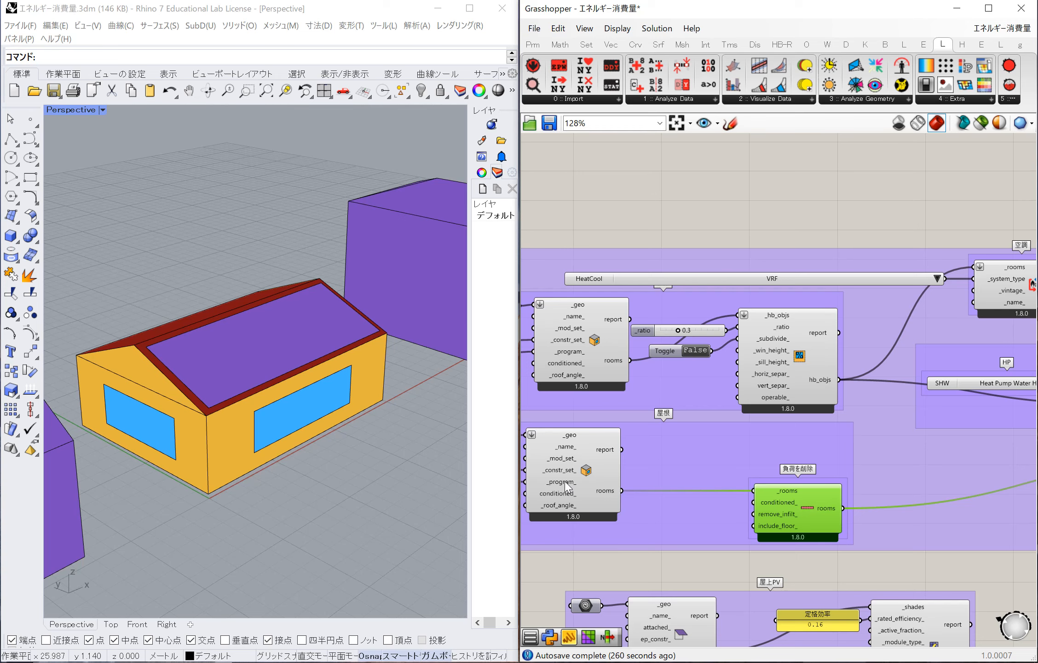
scroll(566, 482, down, 5)
scroll(796, 403, up, 2)
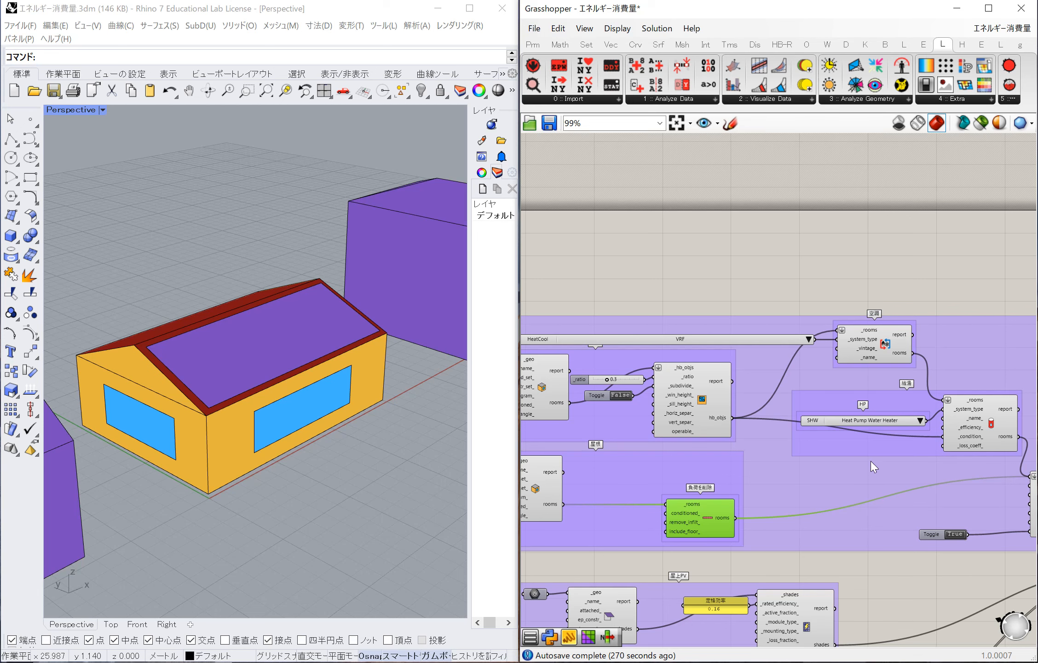
- Follow the 給湯 and 負荷を削除 room outputs into the component that outputs adj_rooms
scroll(583, 434, down, 4)
scroll(822, 469, up, 2)
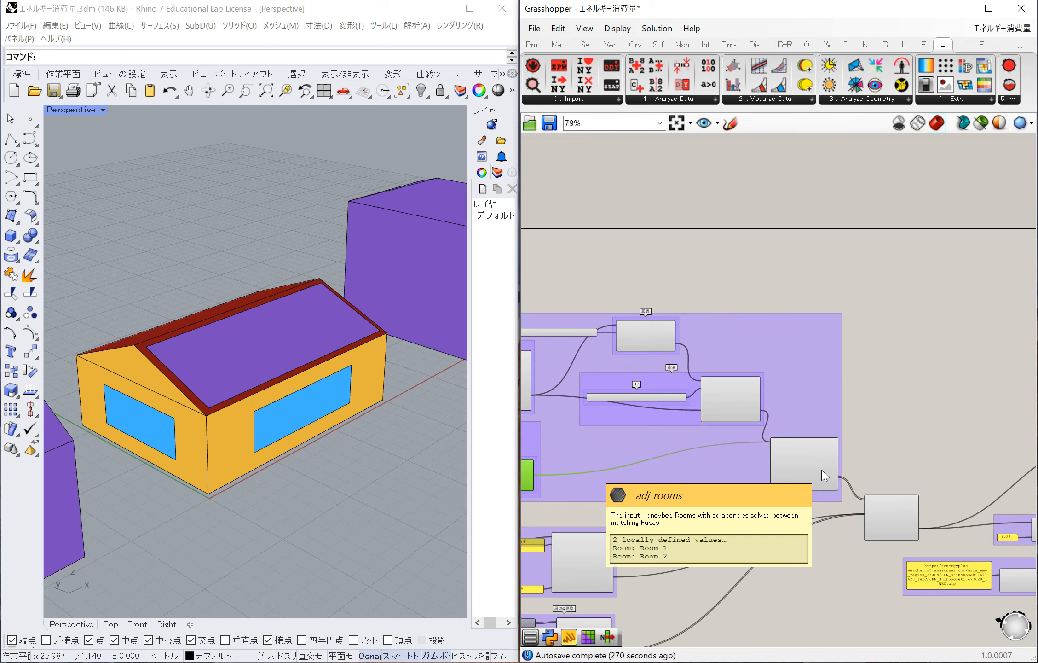
scroll(822, 469, up, 1)
scroll(821, 470, down, 3)
scroll(630, 477, up, 2)
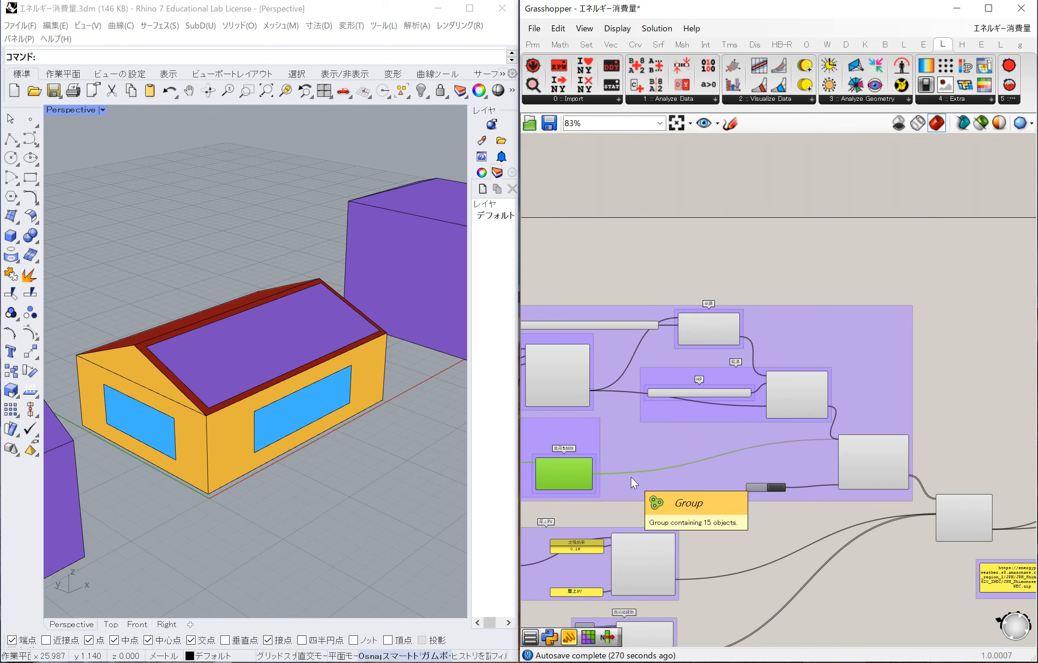
scroll(630, 477, up, 1)
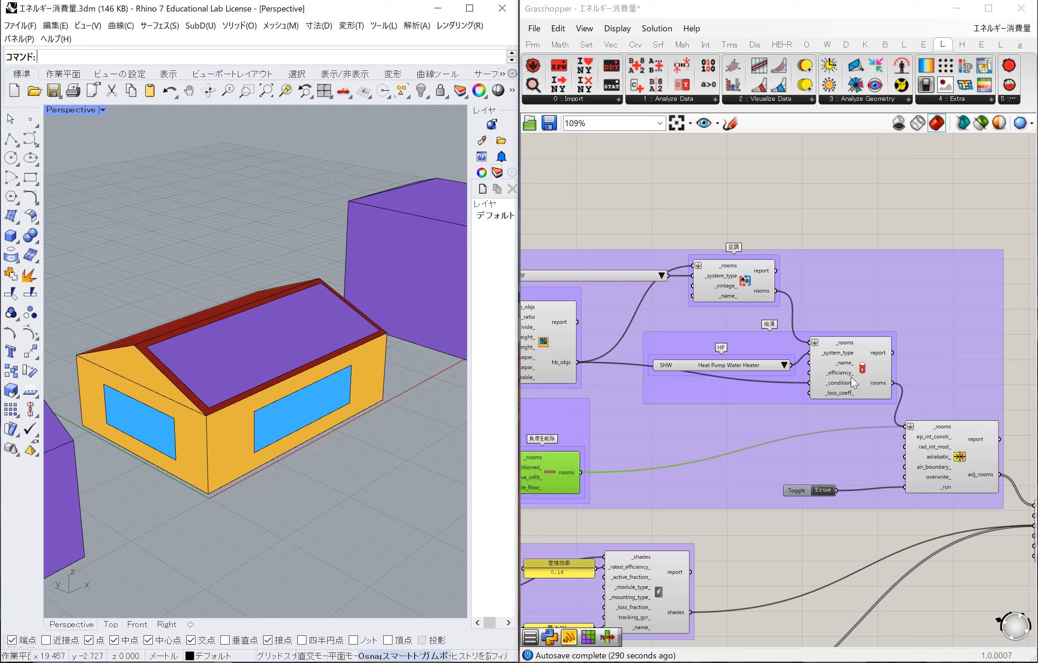
- Reposition the Heat Pump Water Heater list inside the 給湯 group and move the 負荷を削除 component slightly
drag(741, 367, 723, 348)
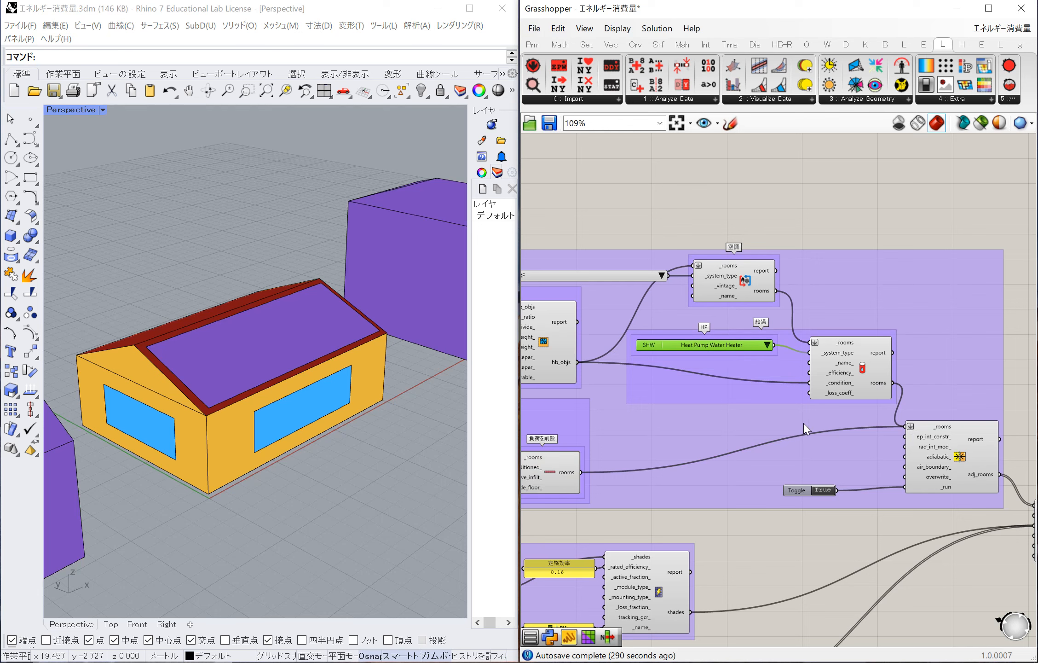
drag(546, 481, 556, 479)
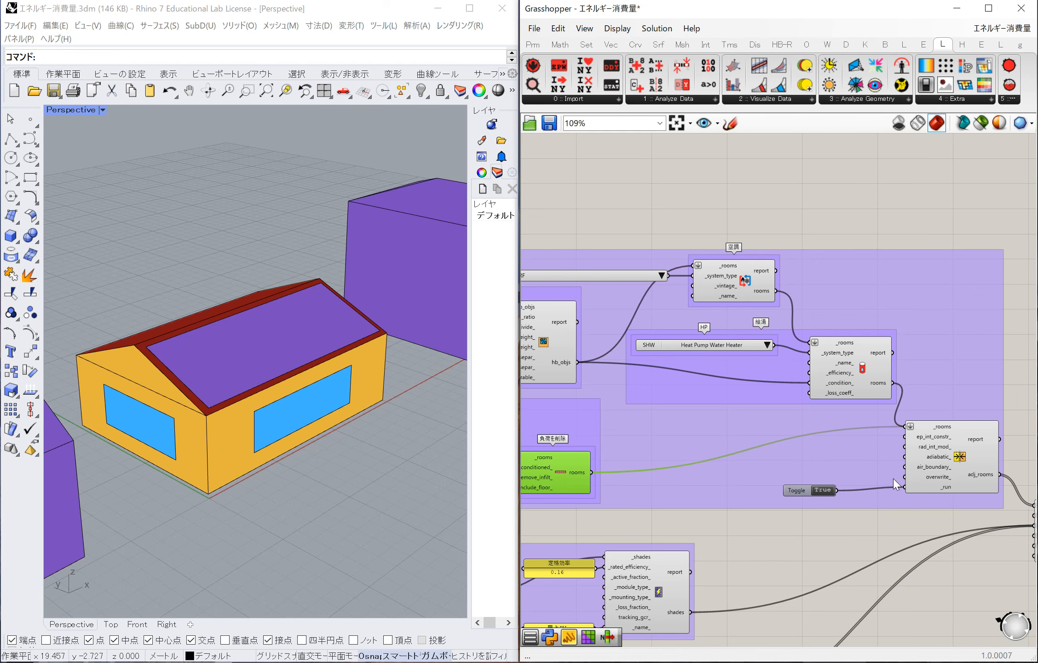
- Check the HB Solve Adjacency component, test the room connection on the HB SHW System's _condition_ input, and read that input's description
mouse_move(958, 464)
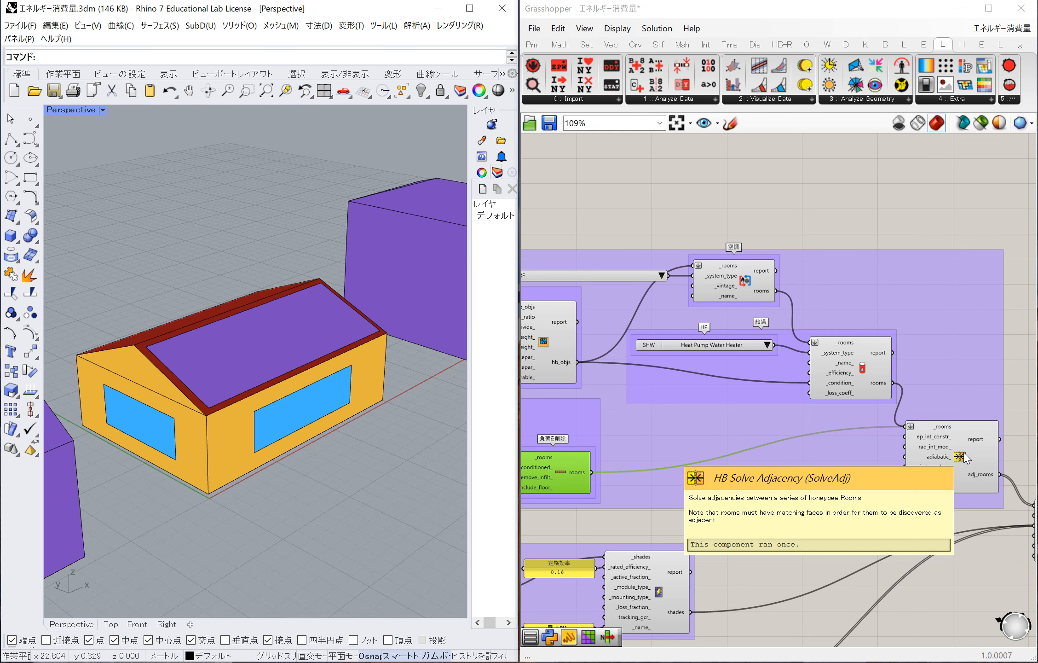
click(811, 385)
mouse_move(811, 384)
ctrl+mouse_down()
mouse_move(577, 362)
mouse_move(810, 382)
ctrl+mouse_up()
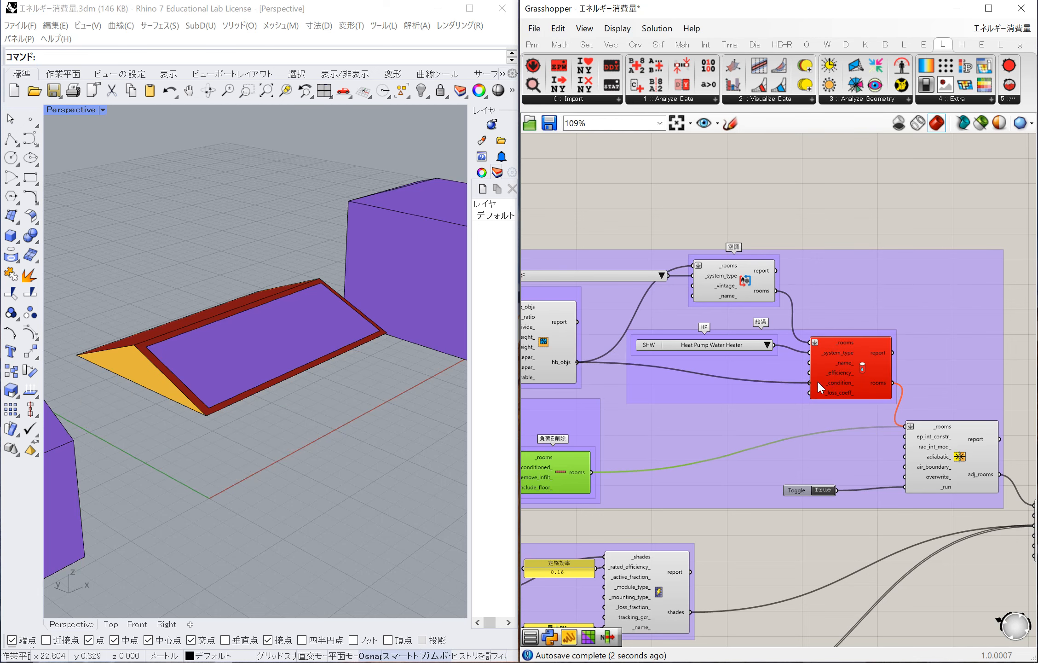
scroll(896, 368, up, 3)
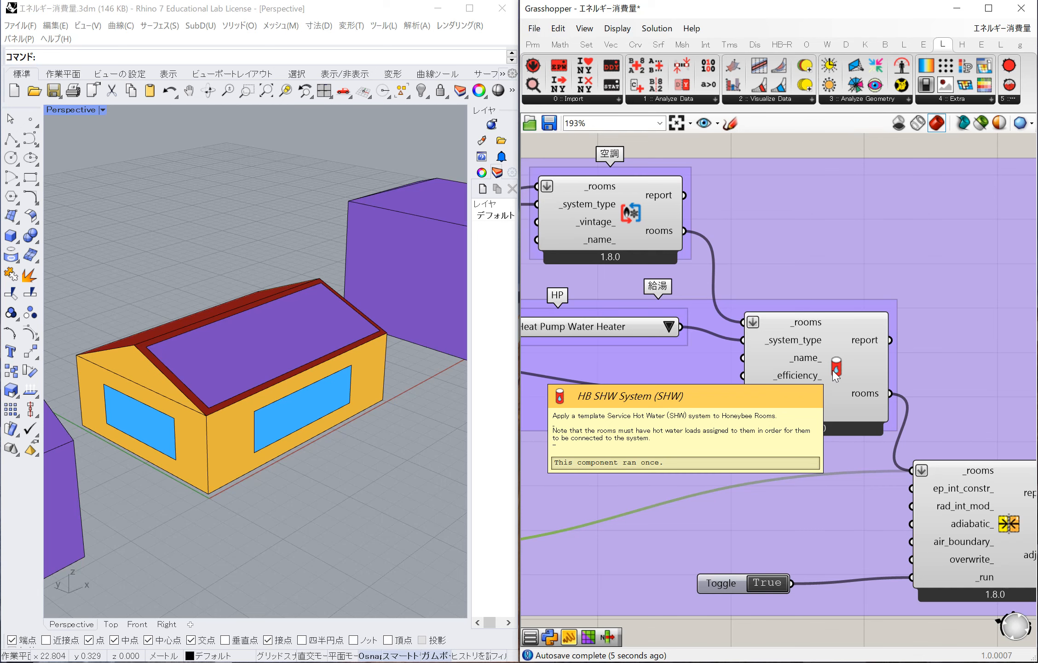
mouse_move(787, 399)
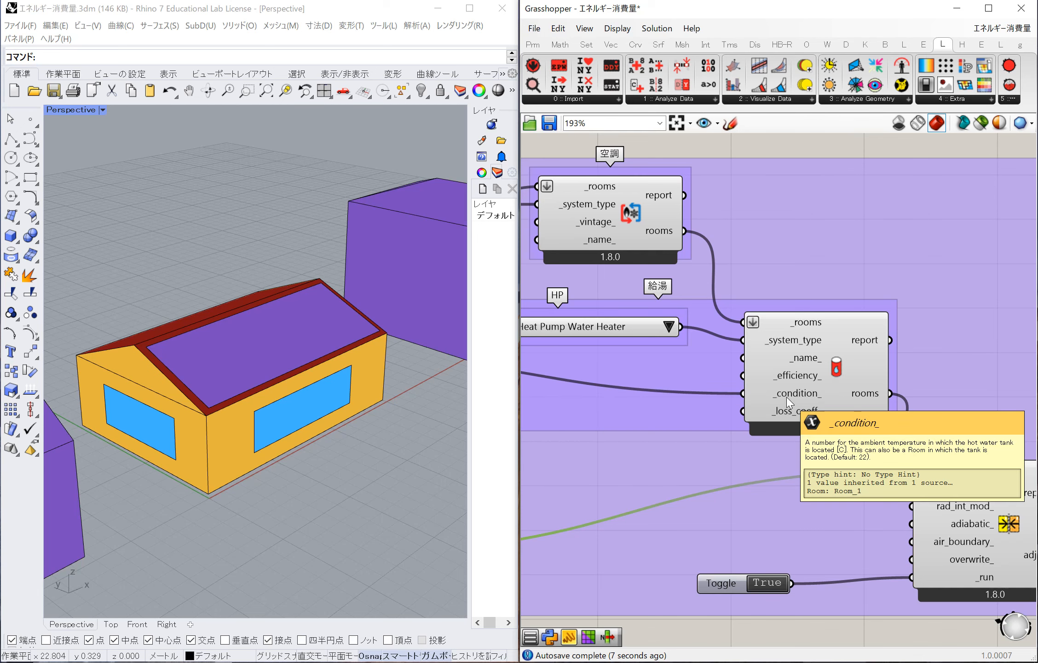
scroll(786, 397, down, 5)
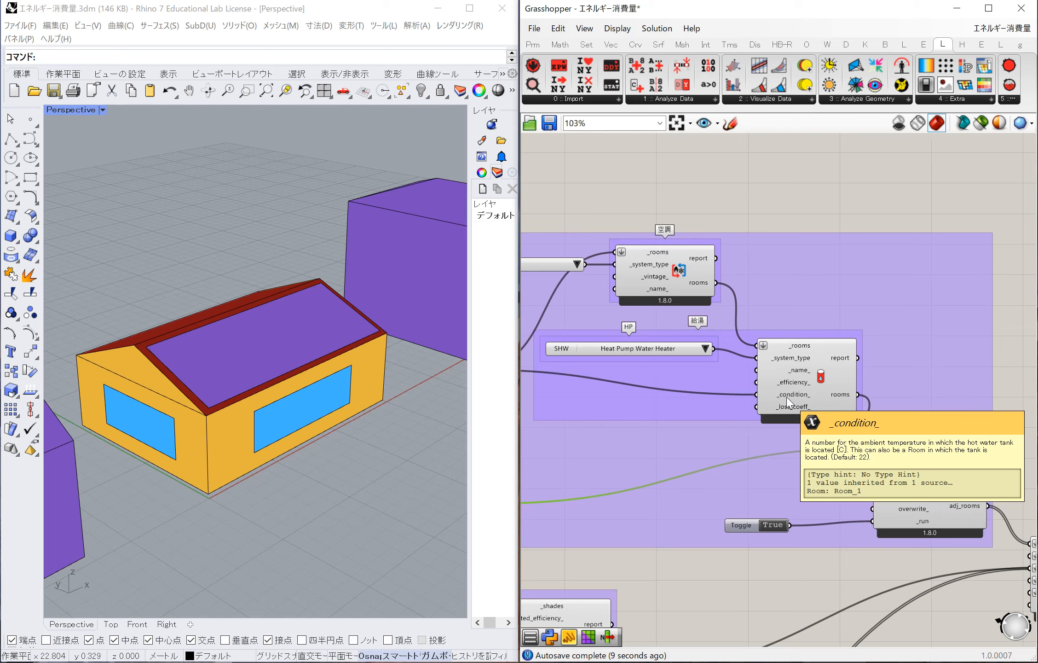
- Trace the window component's output through 空調, 給湯 and Solve Adjacency to the component that outputs the model
scroll(562, 380, up, 3)
mouse_move(579, 380)
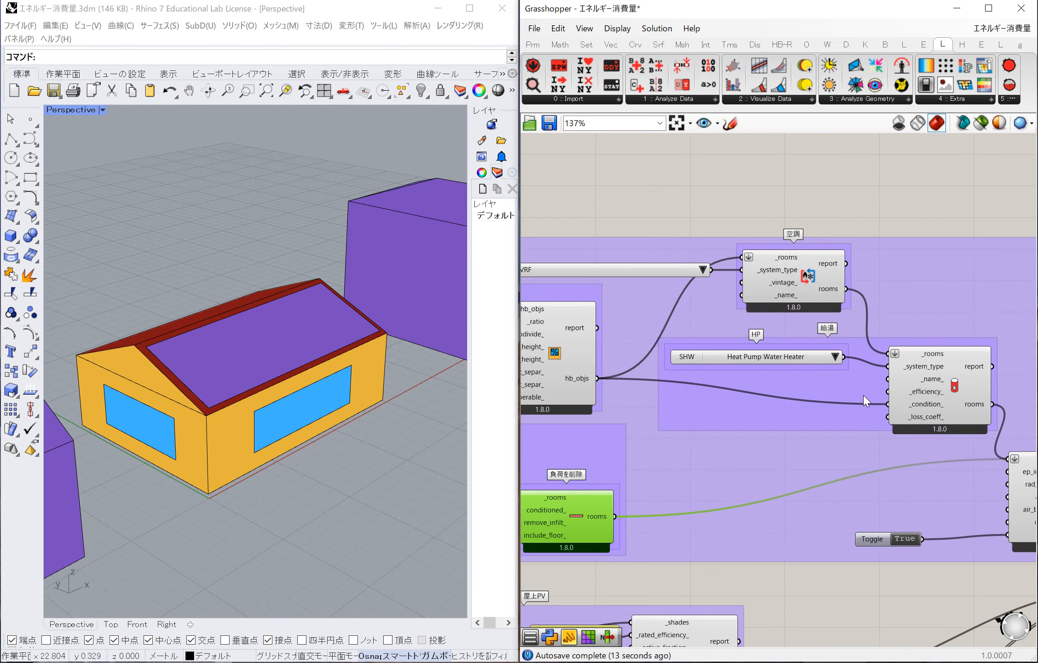
scroll(687, 411, down, 3)
scroll(895, 435, up, 3)
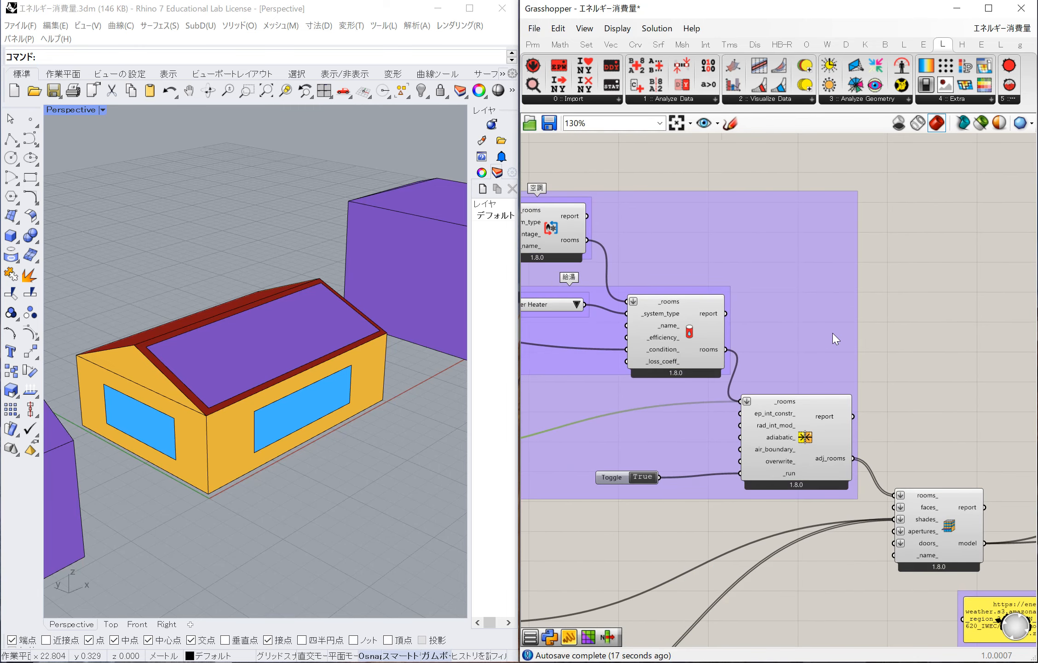
- Locate the 屋上PV group below the house group and select its geometry parameter
scroll(833, 334, down, 8)
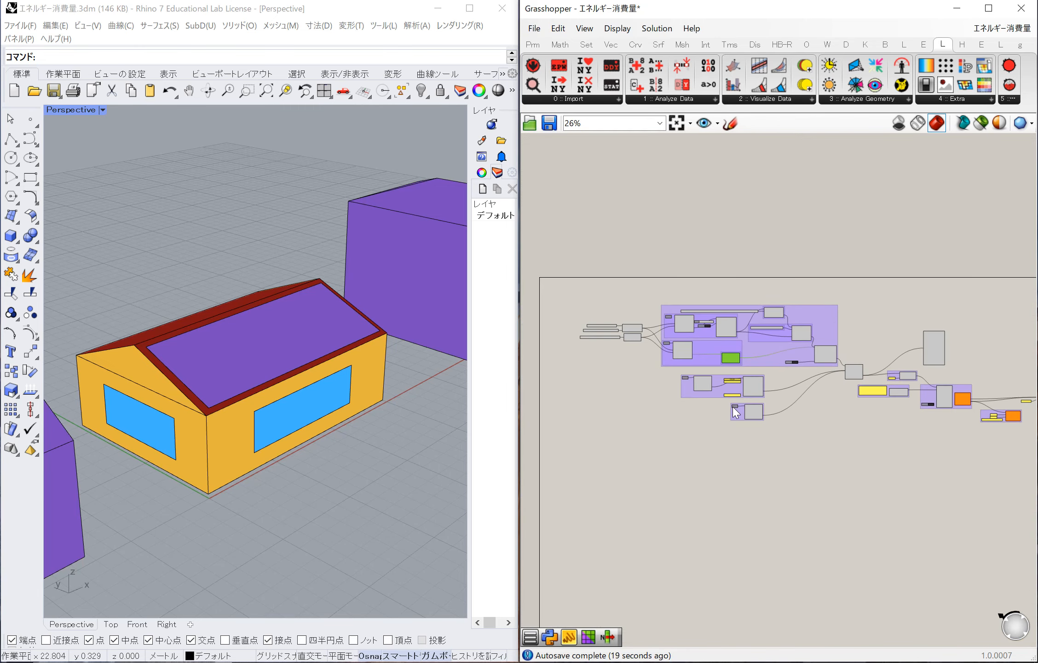
scroll(734, 409, up, 8)
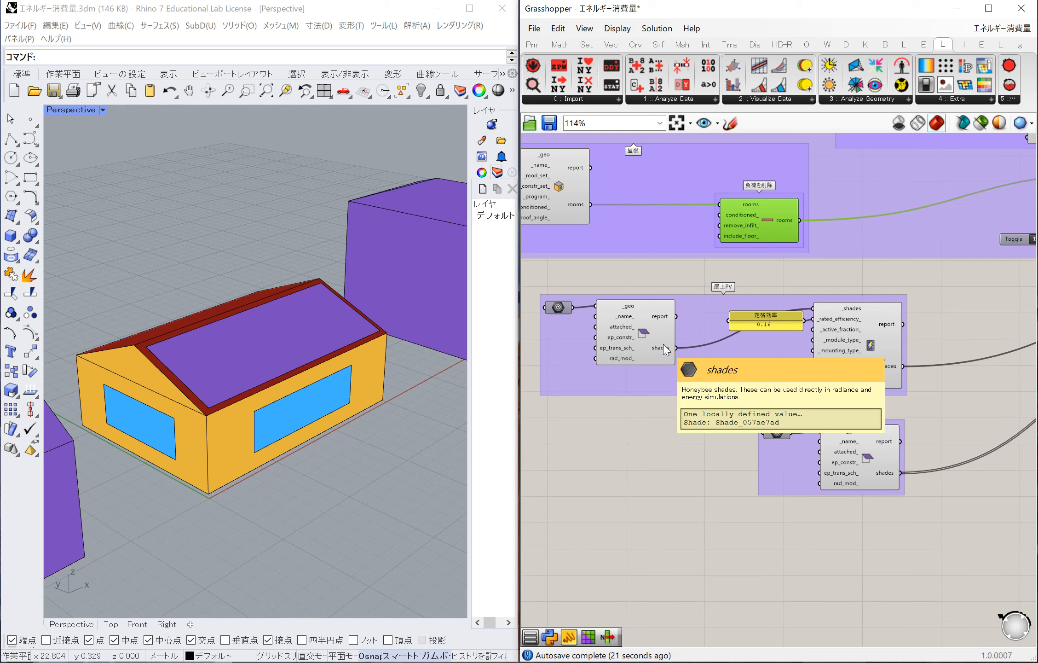
click(698, 321)
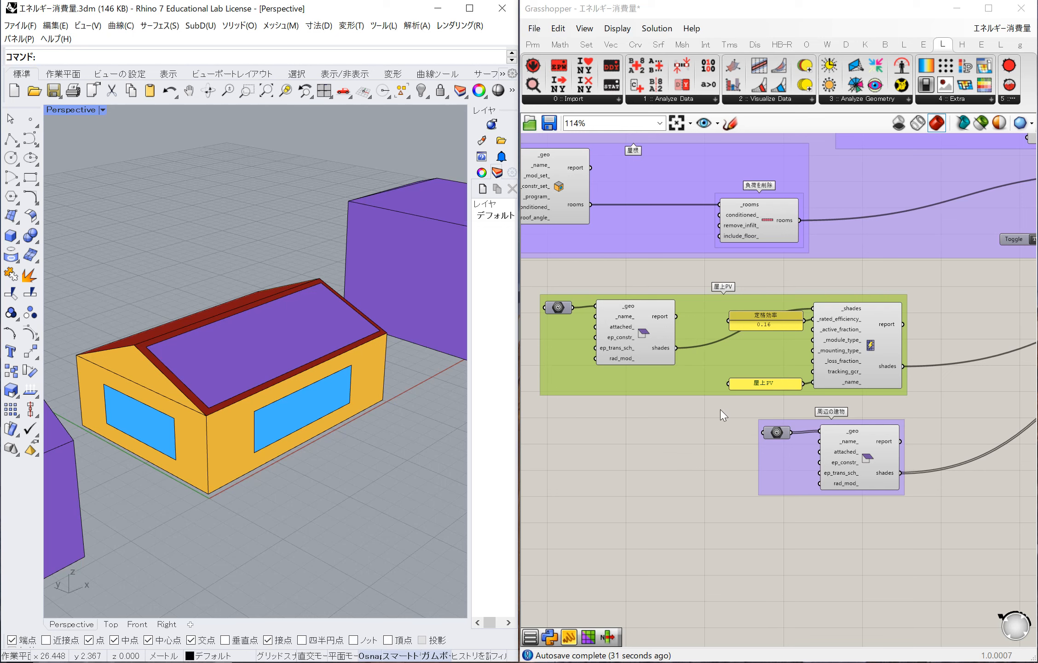
right_click(559, 311)
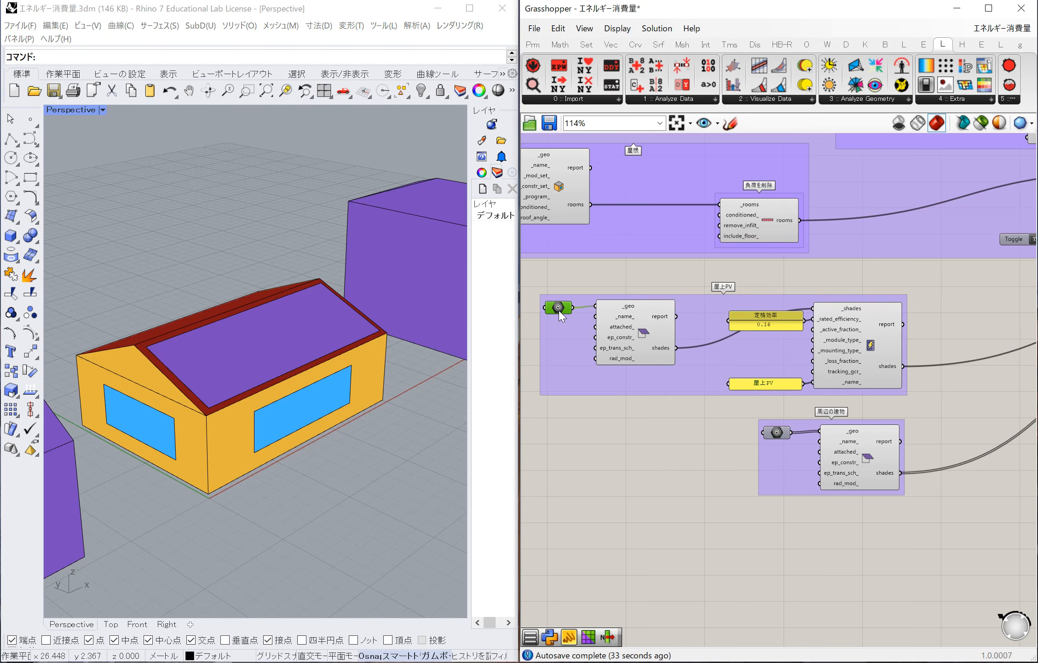
- Preview the 屋上PV group's geometry parameter on the roof, then switch its preview back off
click(587, 332)
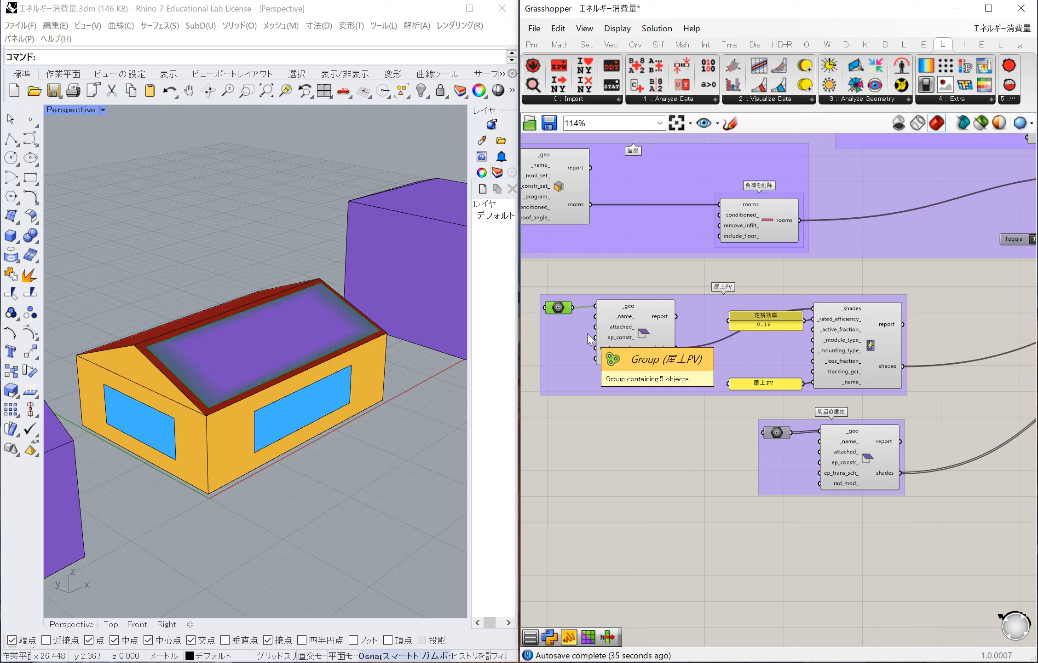
click(589, 282)
click(562, 308)
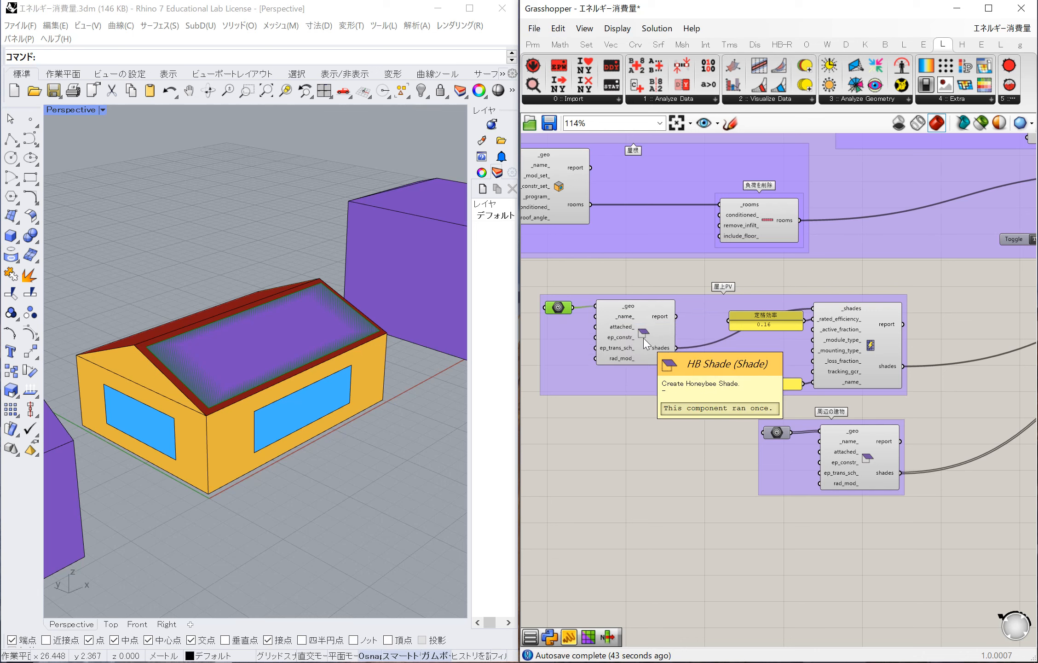
right_click(558, 307)
click(591, 330)
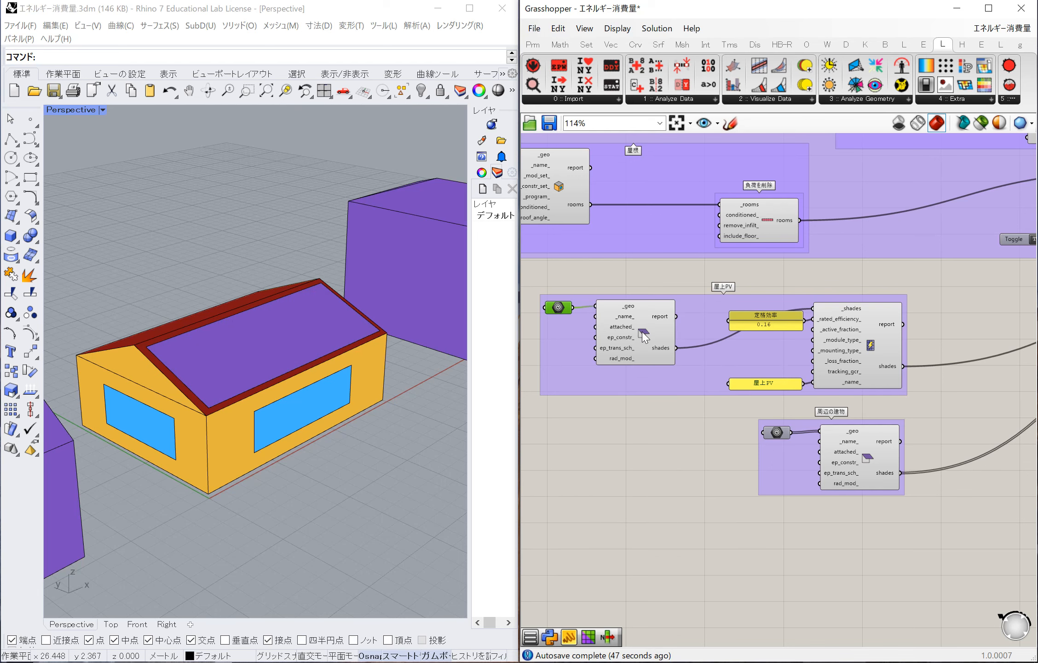
- Add a panel below the 屋上PV group and connect the HB Shade component's shades output to it
click(641, 331)
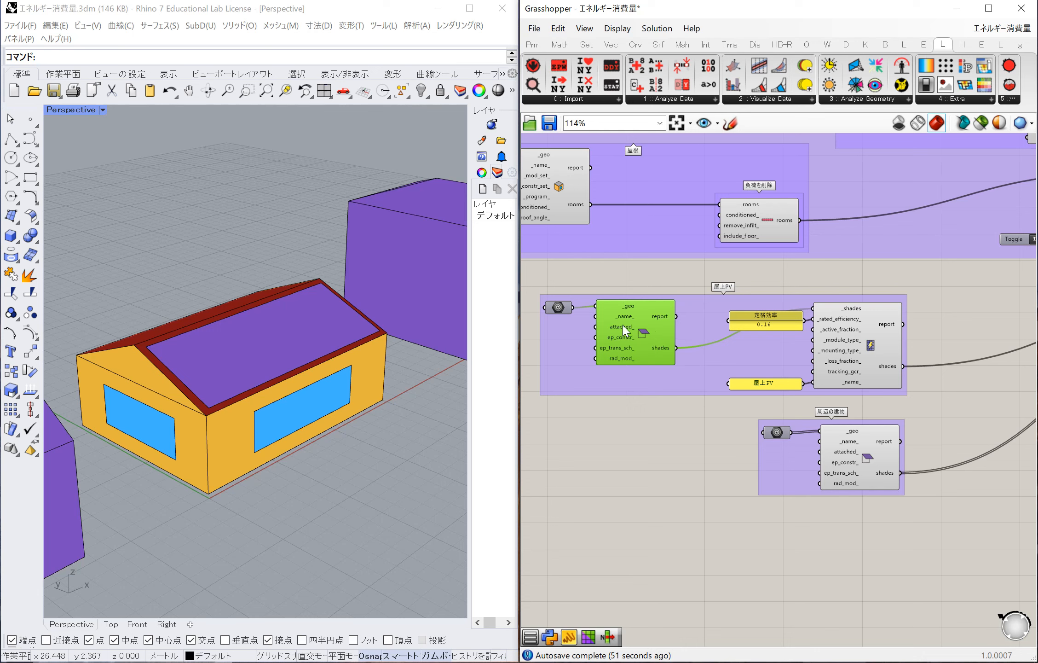
double_click(692, 434)
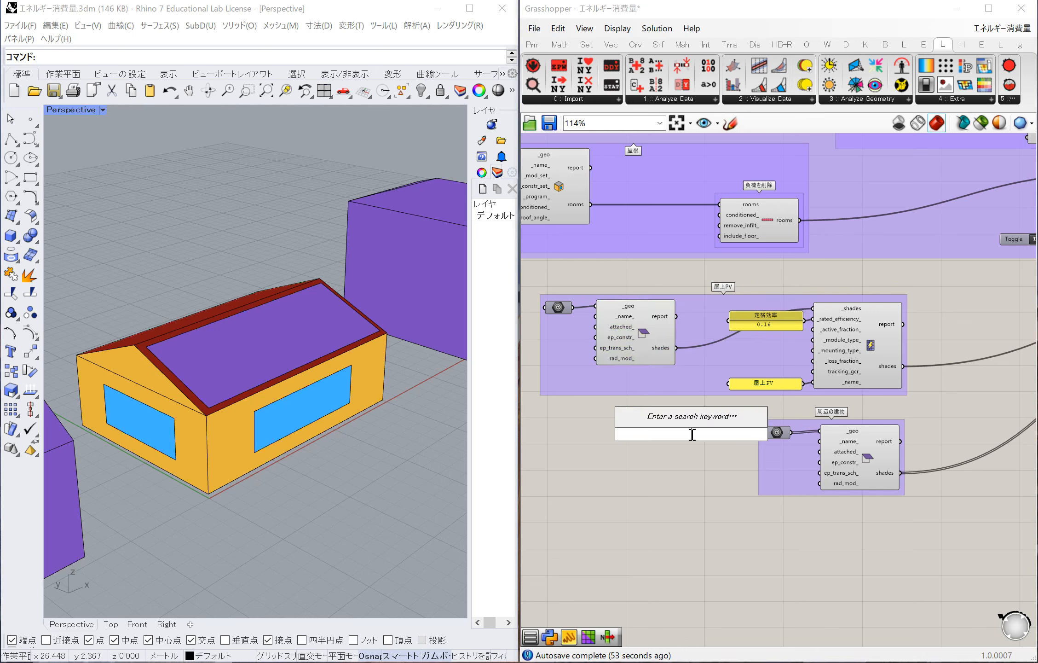
text(・・)
key(BackSpace)
key(BackSpace)
text(panel)
key(Return)
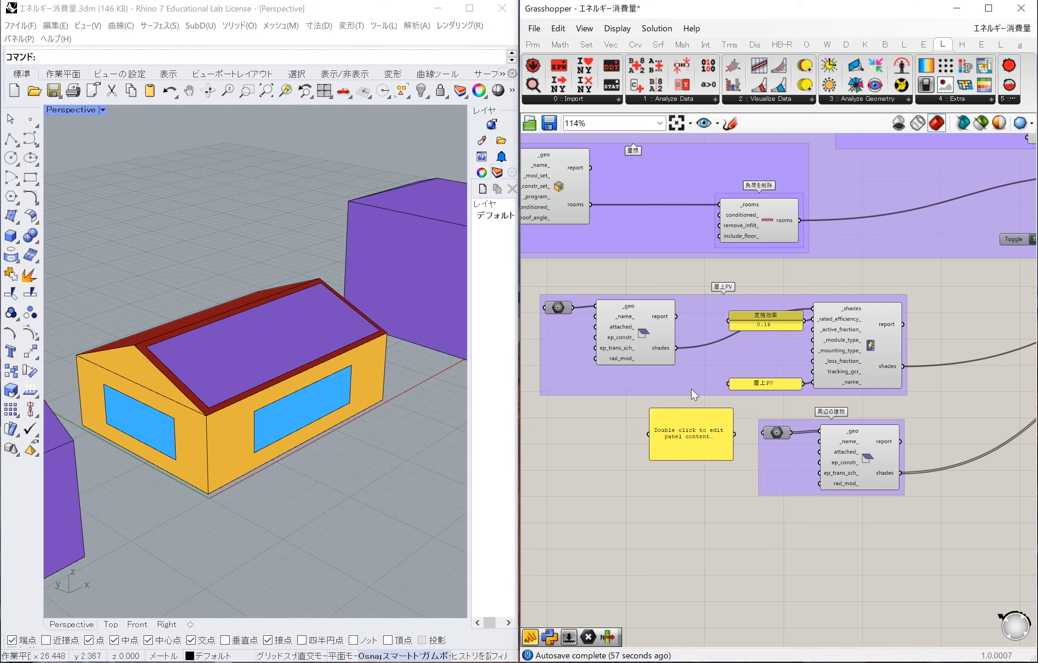
drag(678, 346, 648, 441)
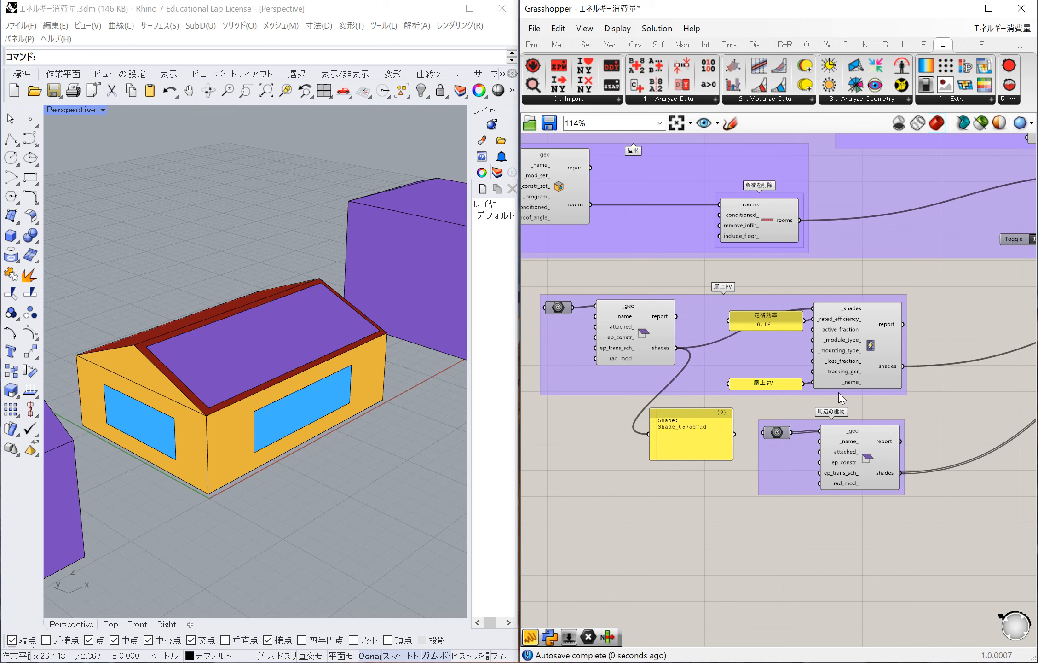
scroll(871, 374, up, 1)
click(659, 463)
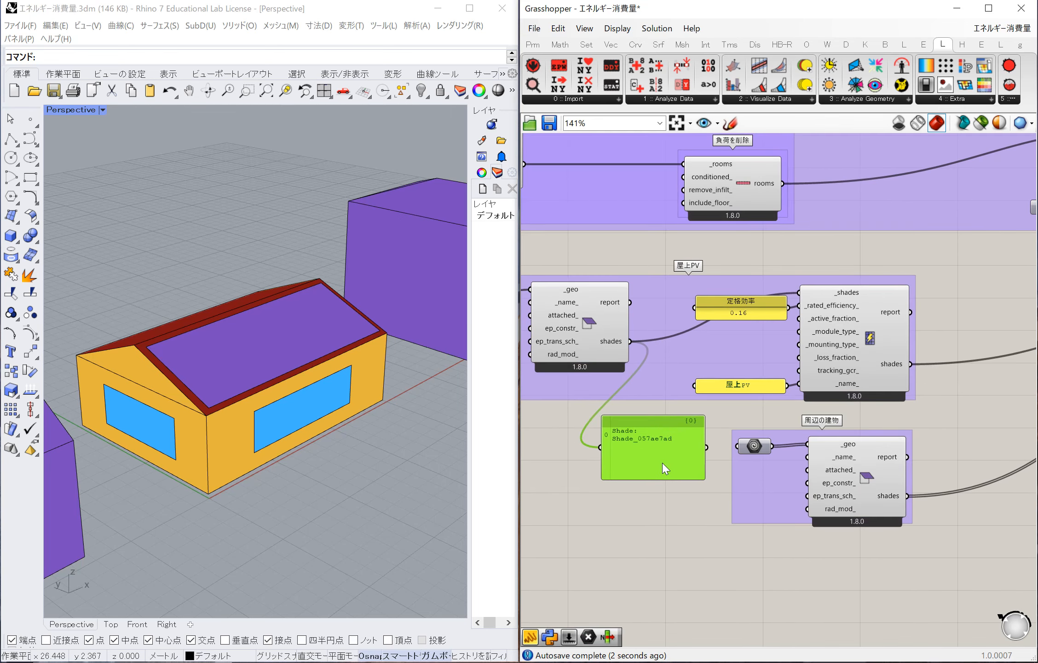
click(753, 420)
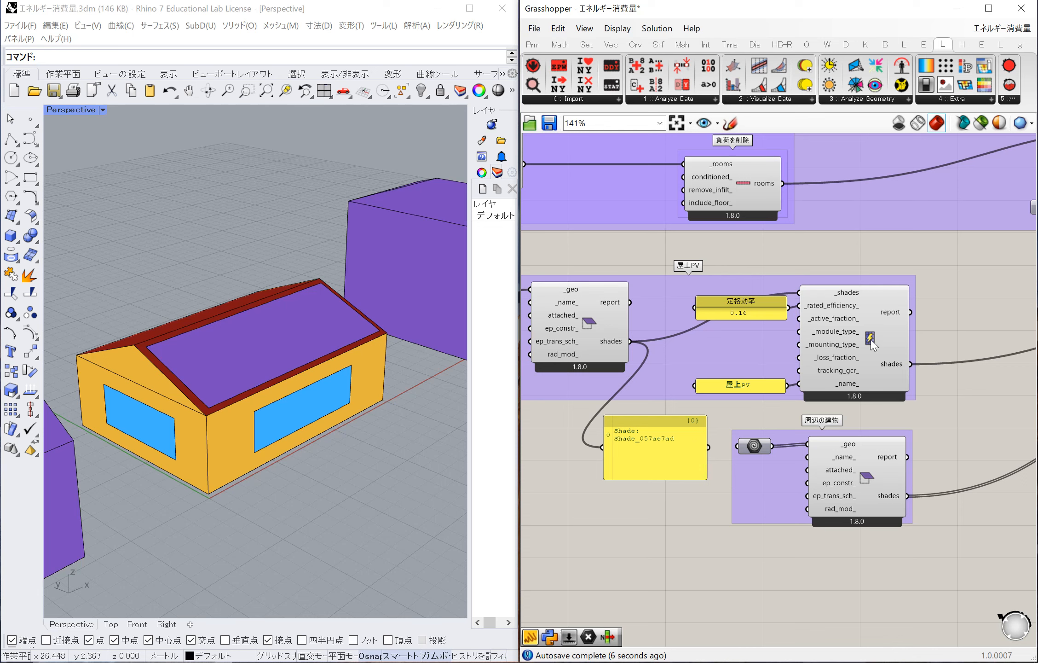
- Read the descriptions of the HB Photovoltaic Properties and HB Shade components and examine the photovoltaic component's inputs
mouse_move(871, 339)
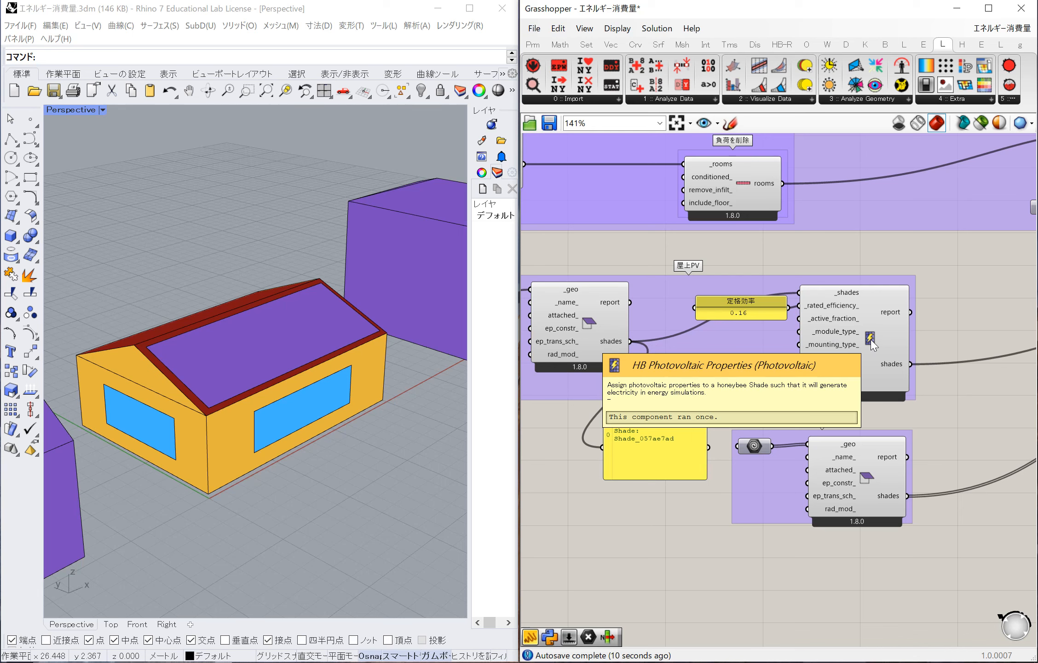
mouse_move(592, 329)
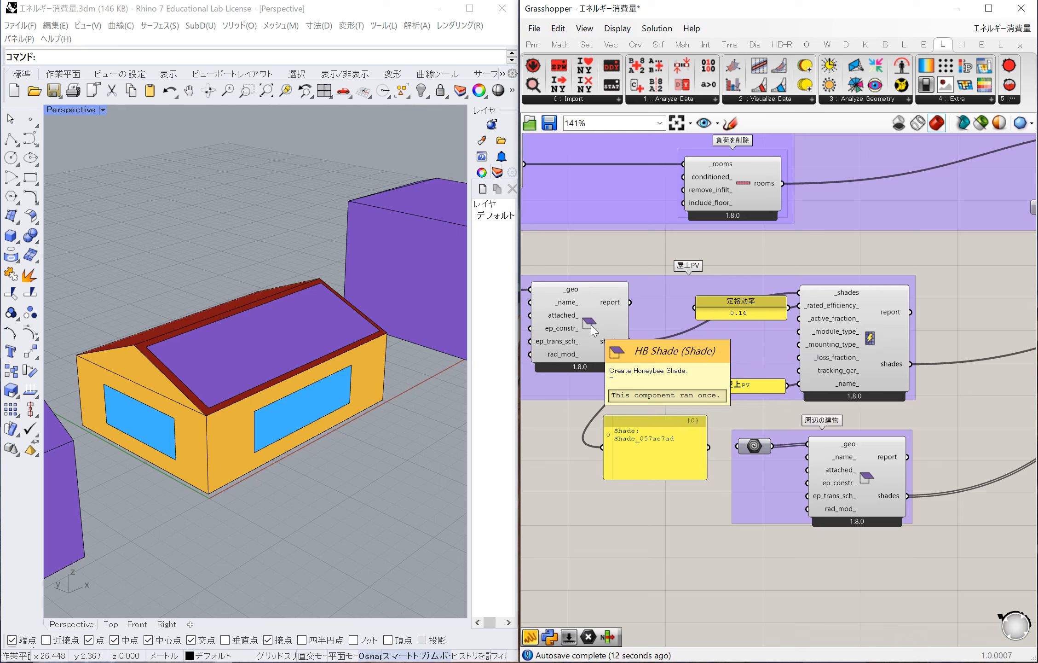
click(870, 339)
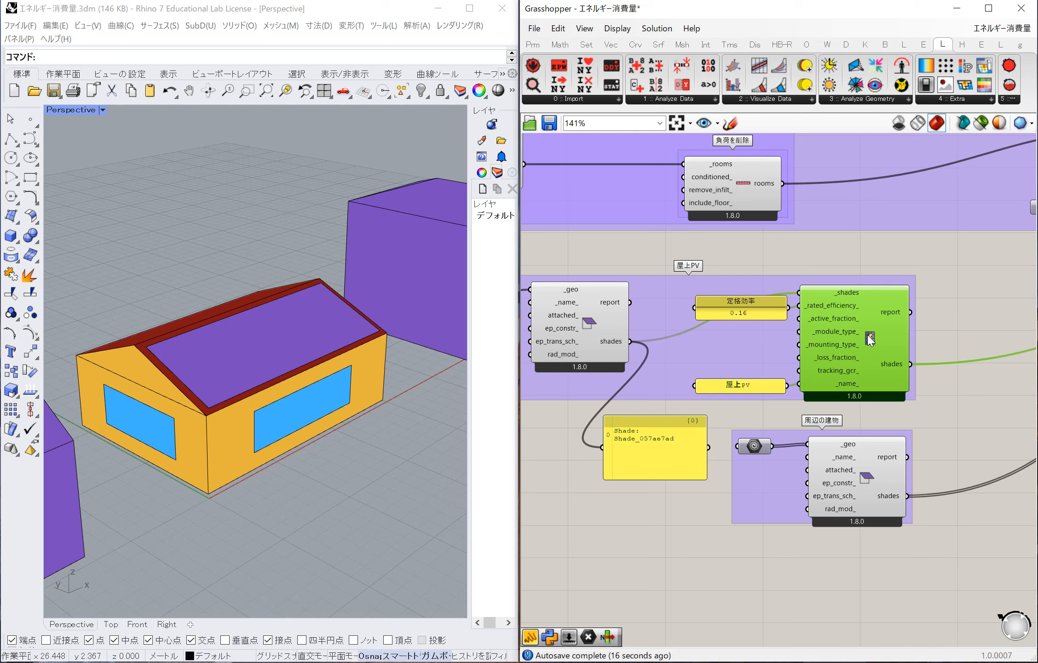
scroll(870, 339, up, 1)
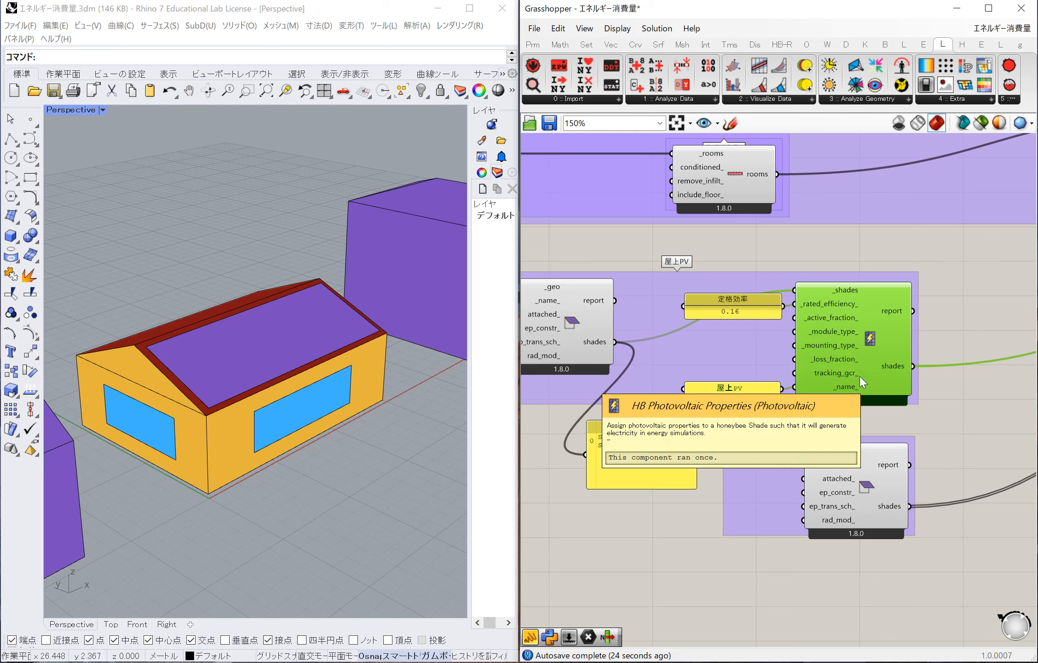
- Move the 定格効率 panel down towards the 屋上PV name panel and nudge the name panel slightly
drag(734, 317, 732, 357)
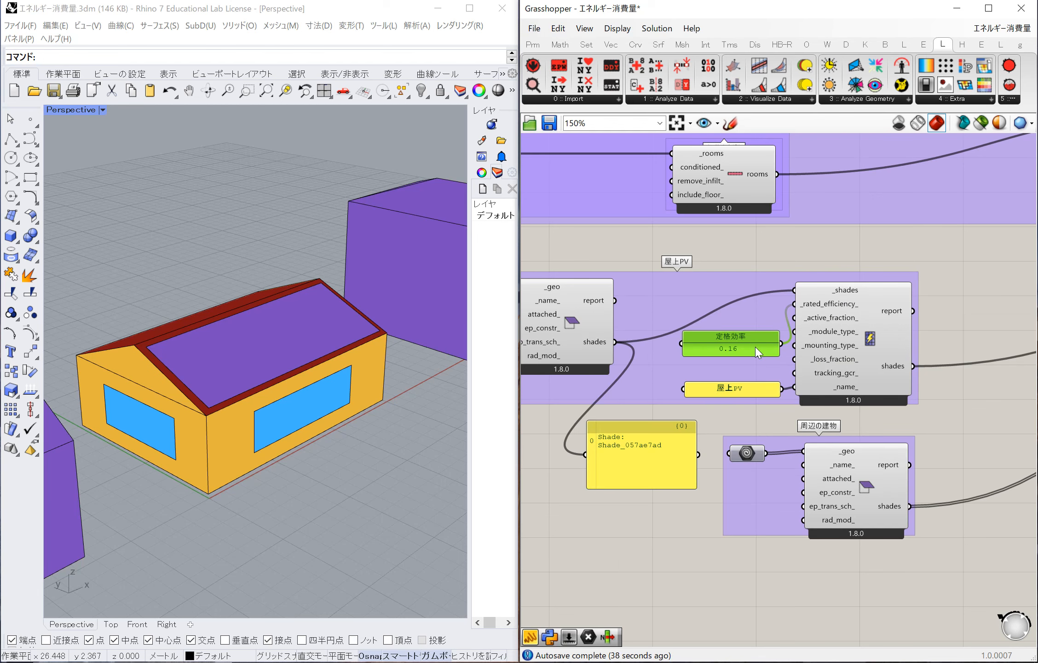
click(736, 389)
drag(737, 389, 736, 388)
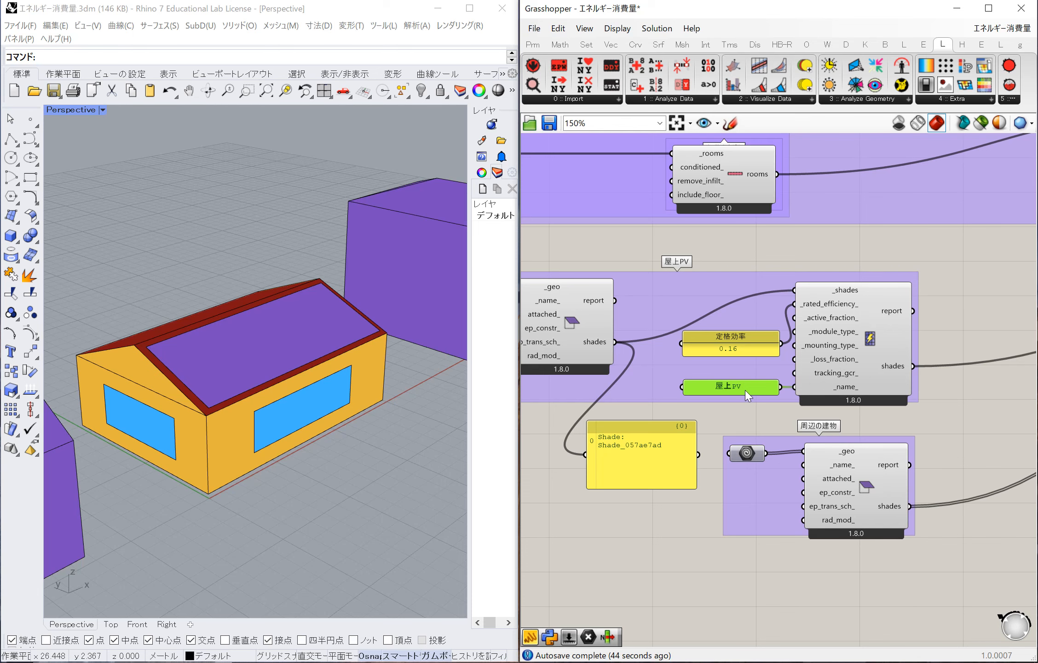
- Check the HB Photovoltaic Properties component's shades output with a temporary panel, then delete that panel
scroll(683, 394, down, 4)
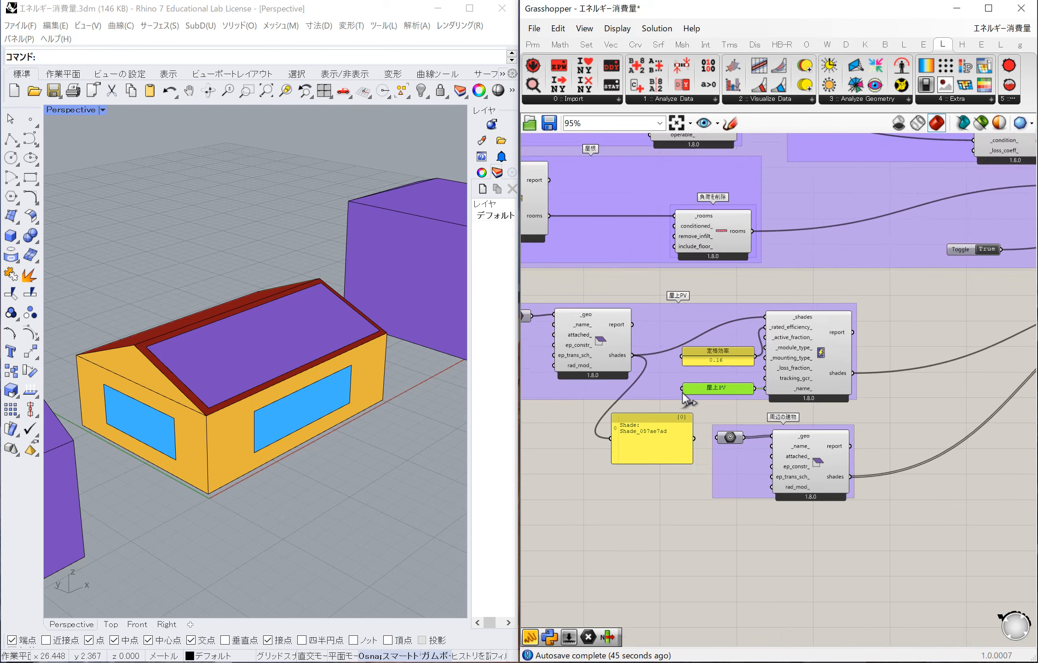
scroll(811, 378, up, 3)
double_click(876, 404)
text(panel)
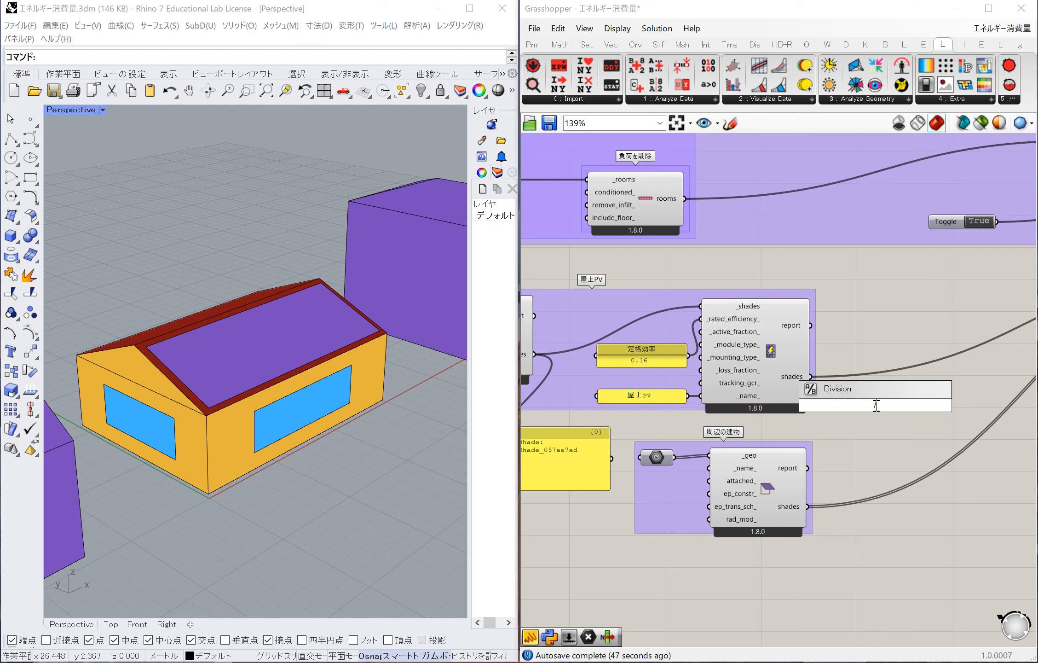
key(Return)
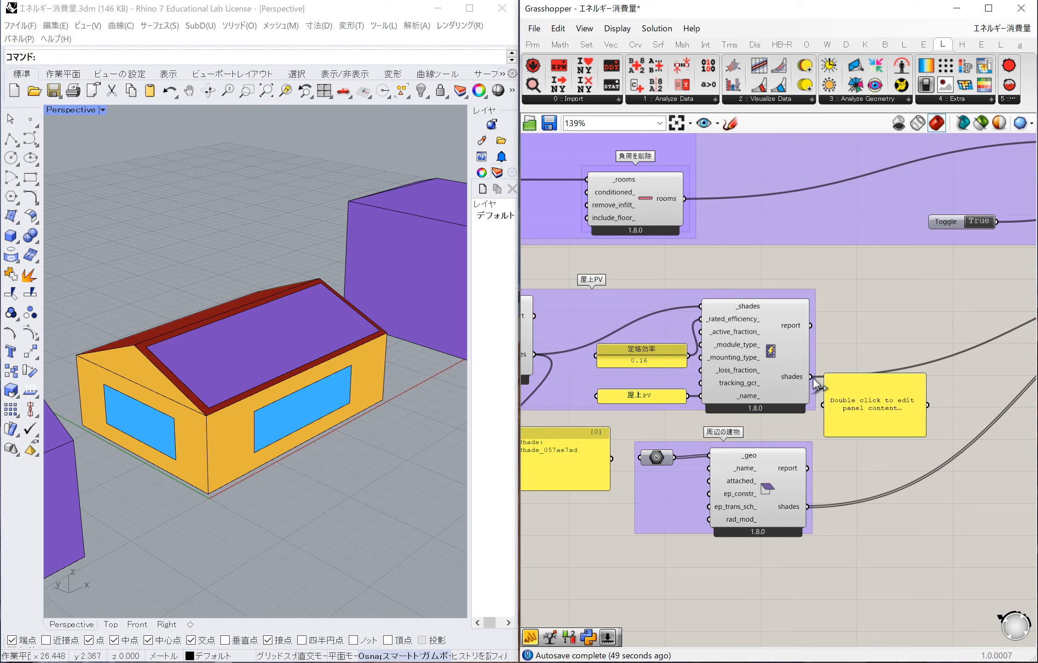
drag(813, 377, 823, 404)
click(862, 408)
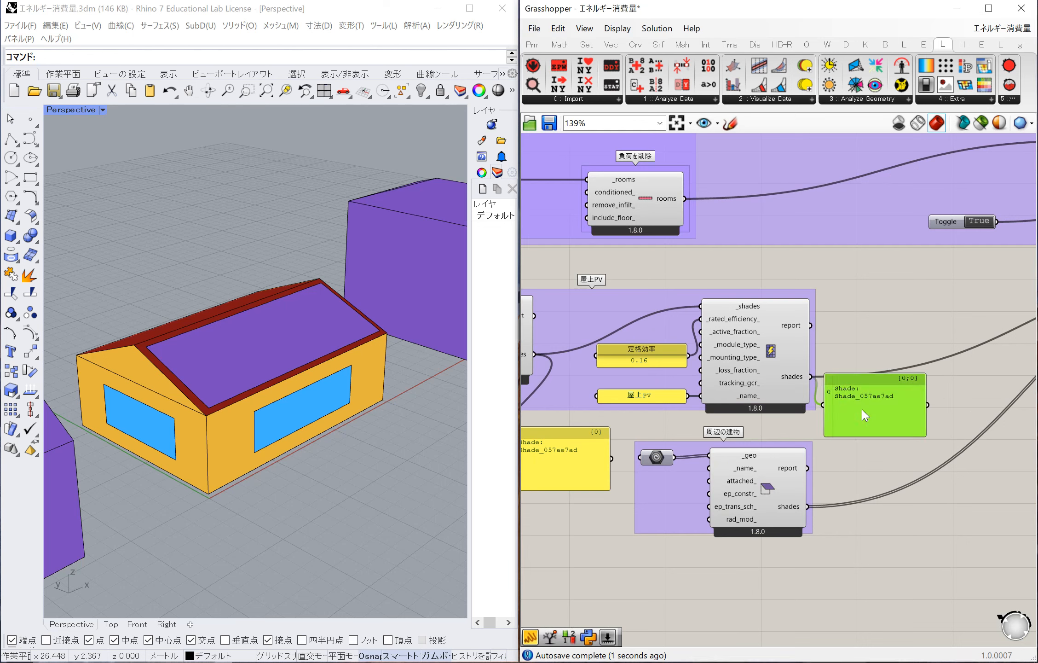
key(Delete)
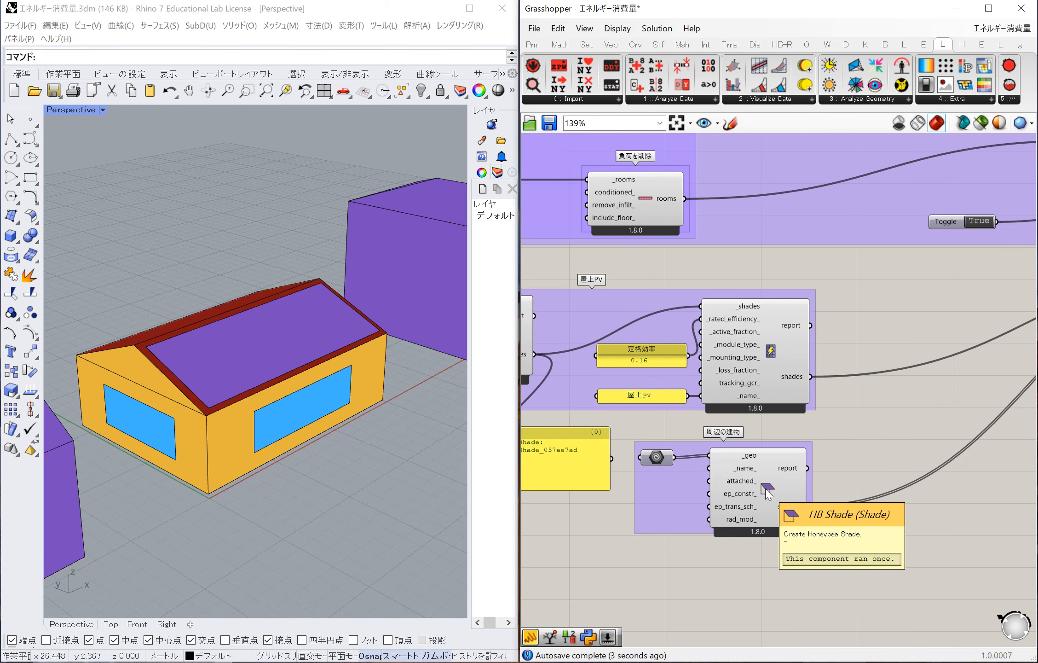
- Preview the 周辺の建物 group's geometry parameter to view the surrounding houses in Rhino, then switch the preview back off
scroll(767, 494, up, 1)
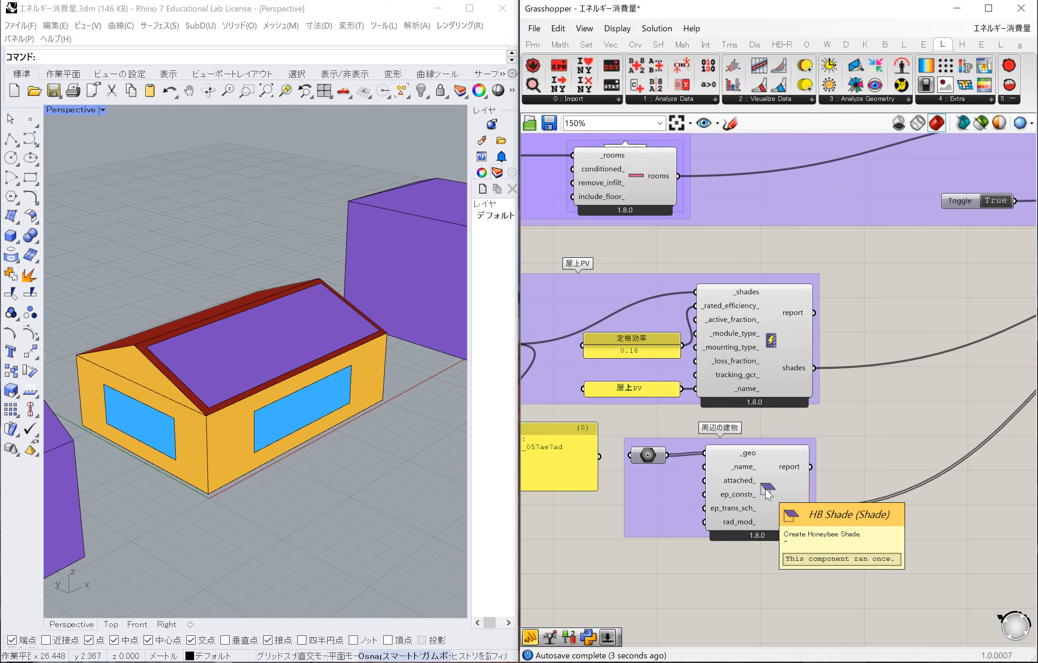
right_click(647, 455)
click(682, 437)
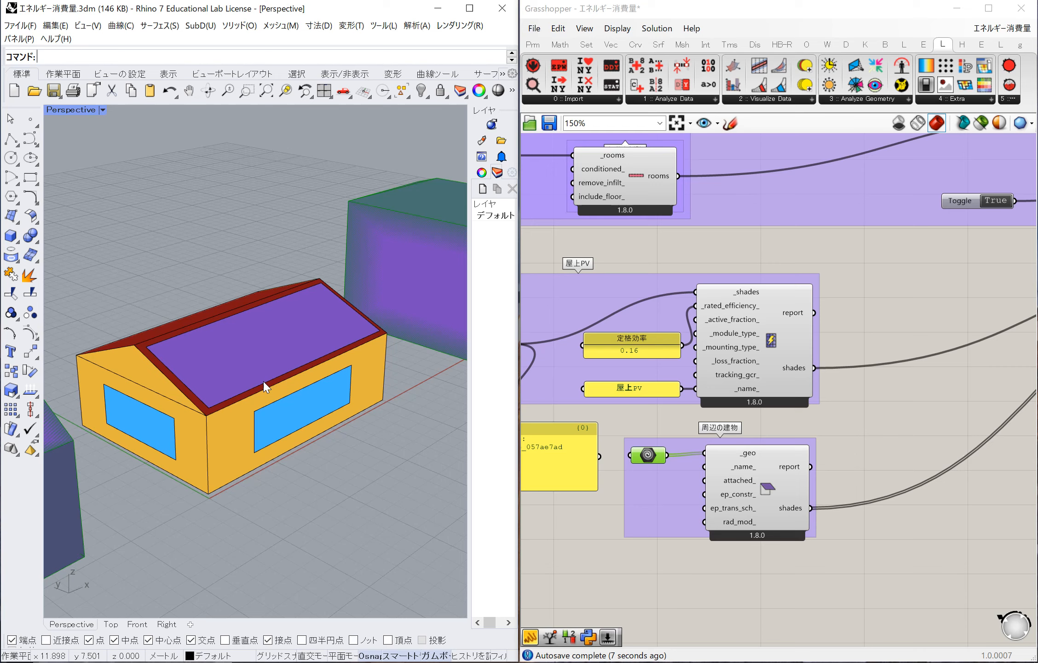
scroll(267, 387, down, 5)
scroll(266, 386, up, 4)
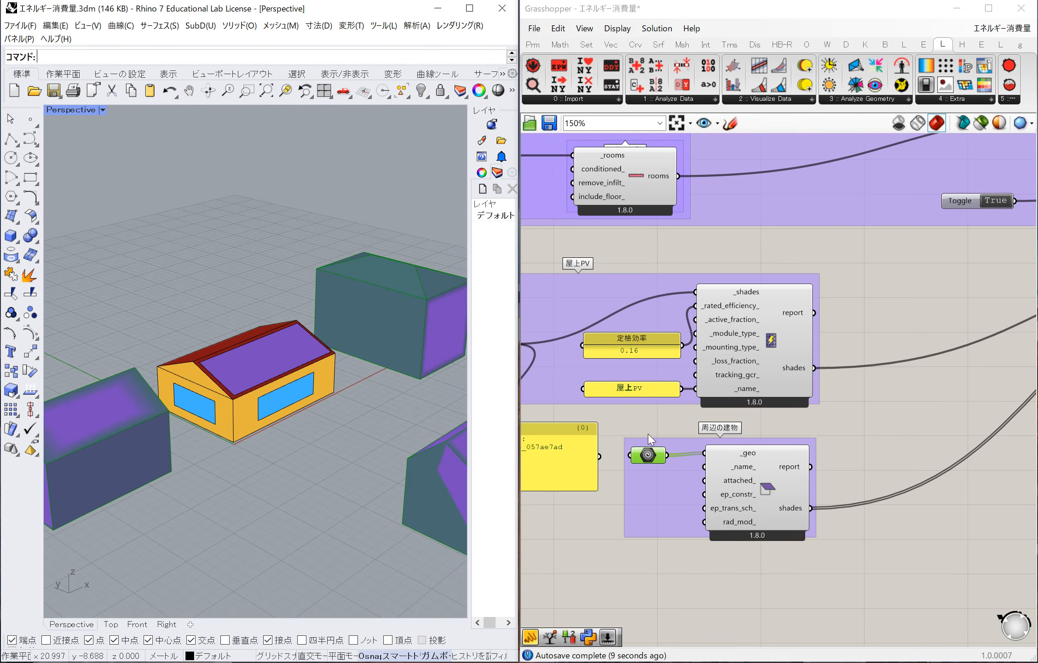
right_click(649, 456)
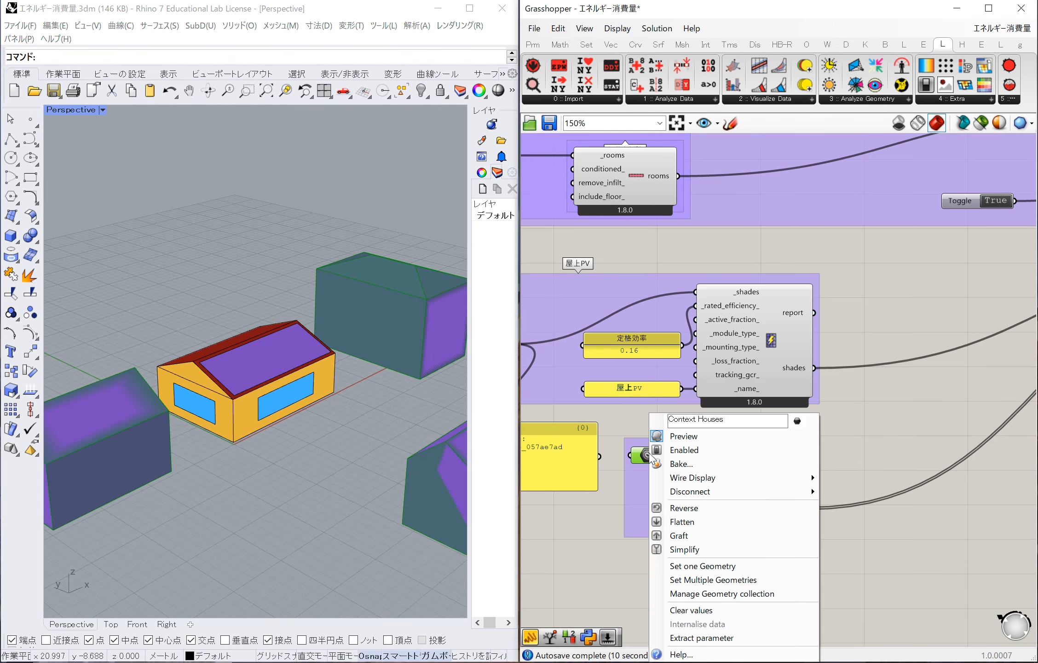
click(689, 438)
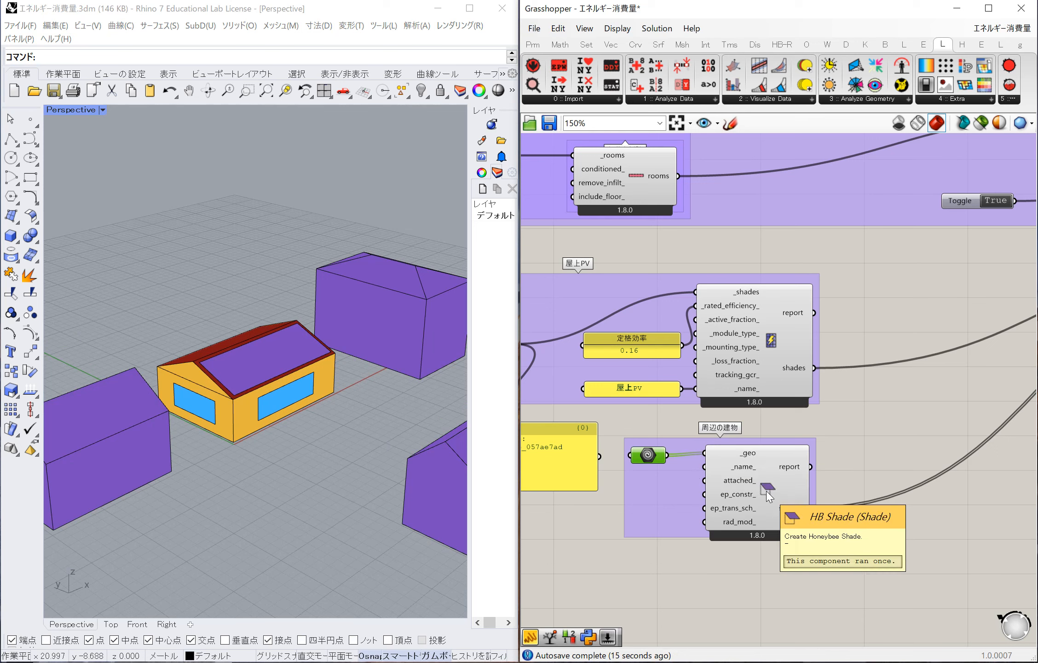
- Delete the panel attached to the HB Shade output below the 屋上PV group
scroll(678, 475, down, 5)
click(618, 469)
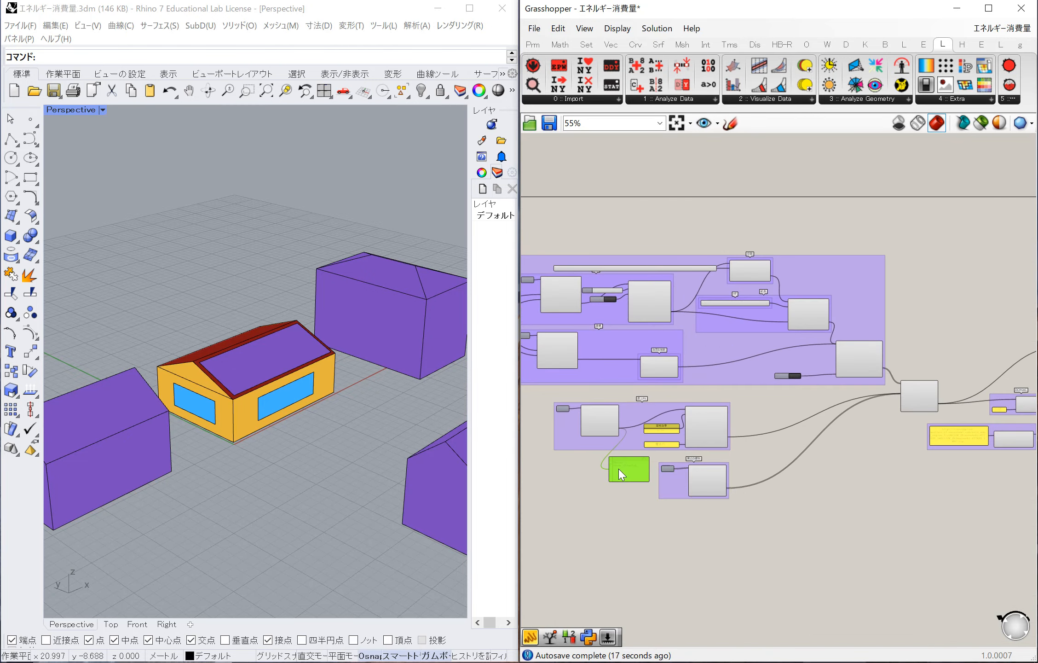
scroll(686, 462, up, 3)
key(Delete)
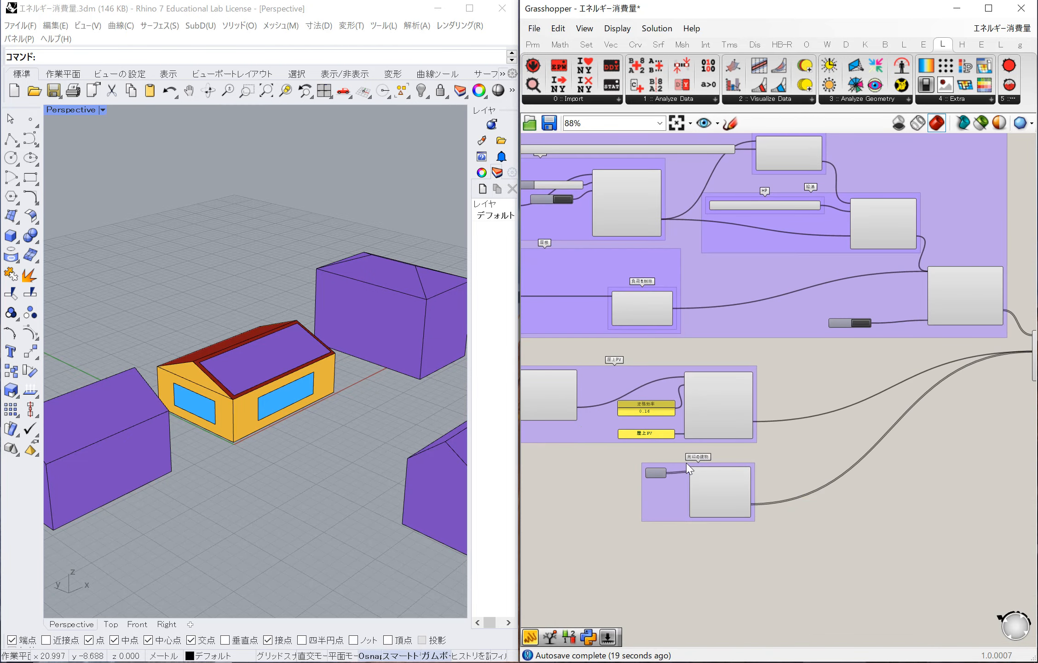
- Trace the adjacent-rooms, photovoltaic and surrounding-building outputs to the HB Model component and read its description
scroll(591, 483, down, 4)
scroll(728, 456, up, 2)
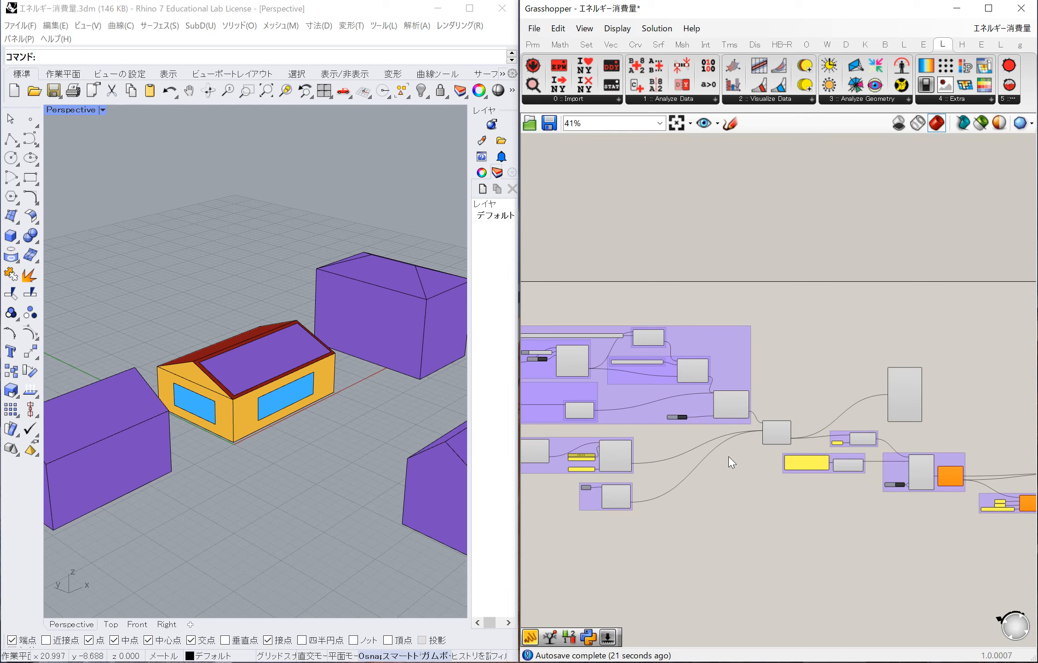
scroll(664, 476, up, 1)
scroll(546, 523, up, 2)
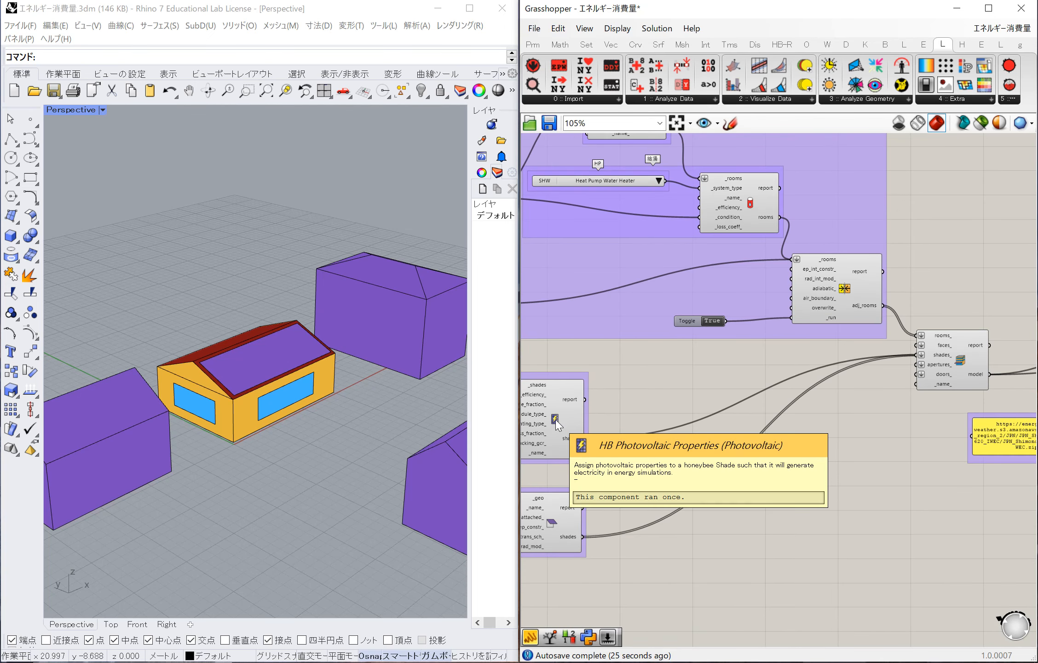
scroll(555, 419, down, 2)
scroll(782, 384, up, 4)
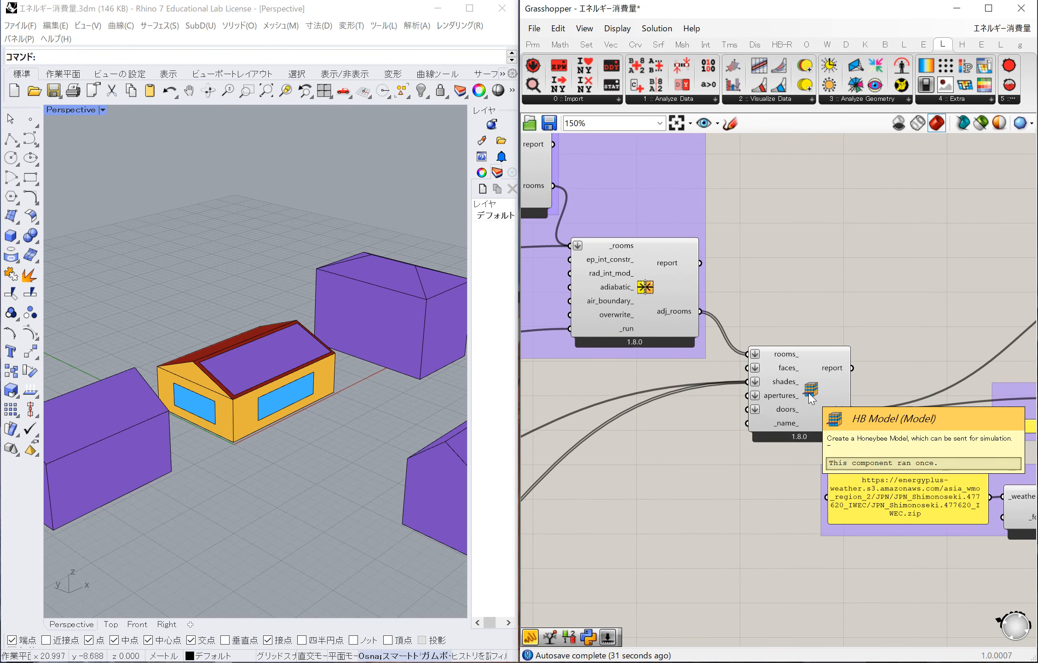
- Select the HB Model component and examine its rooms and shades inputs and where its model output leads
click(809, 398)
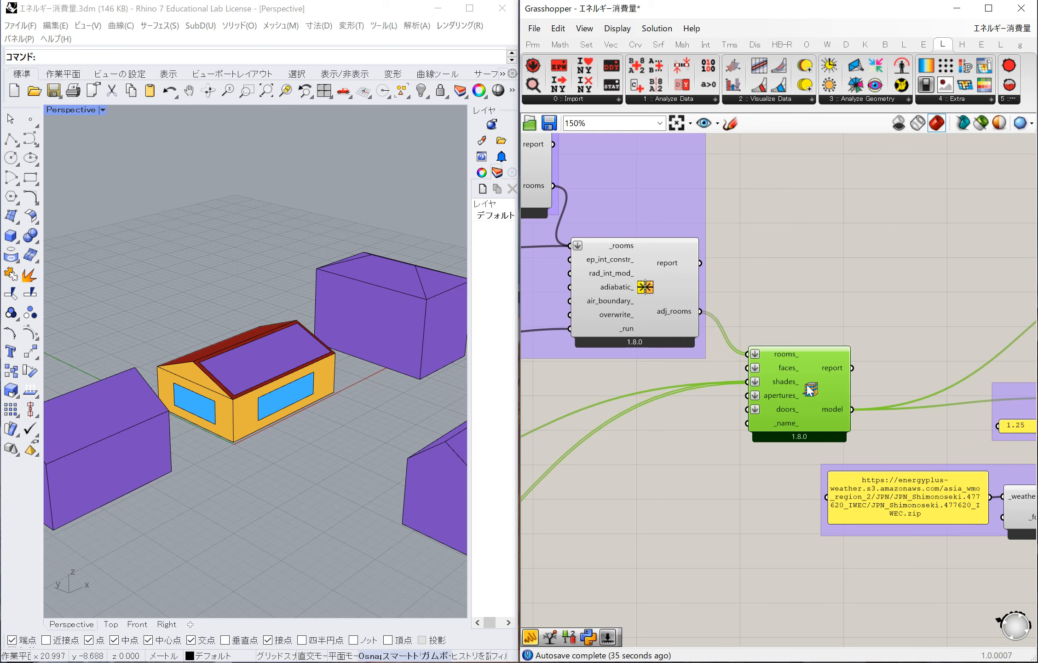
scroll(652, 416, down, 3)
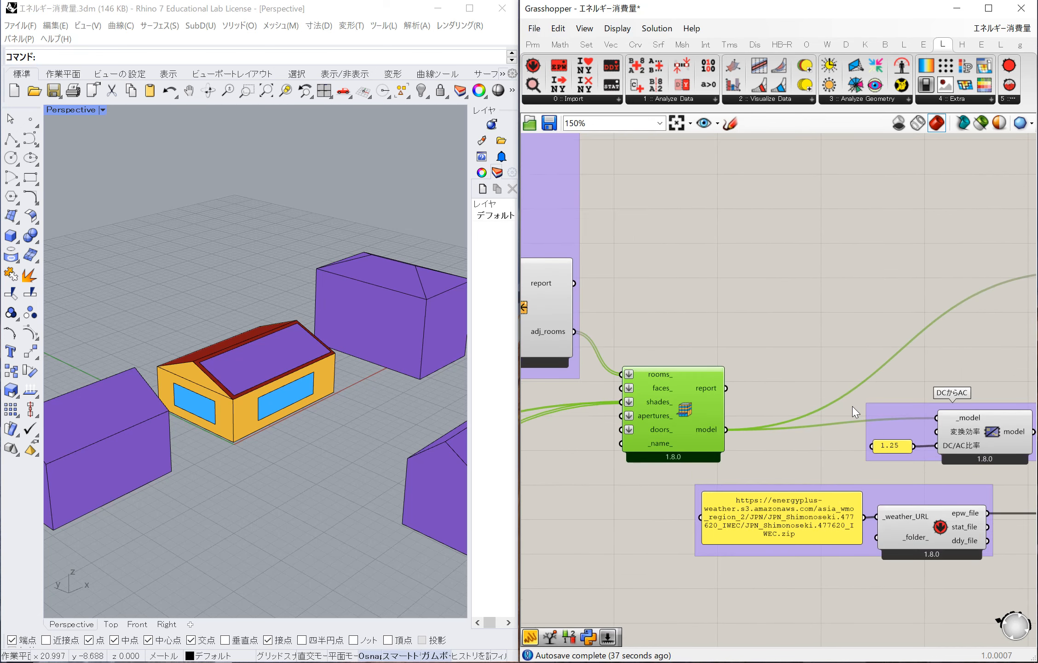
scroll(665, 382, up, 2)
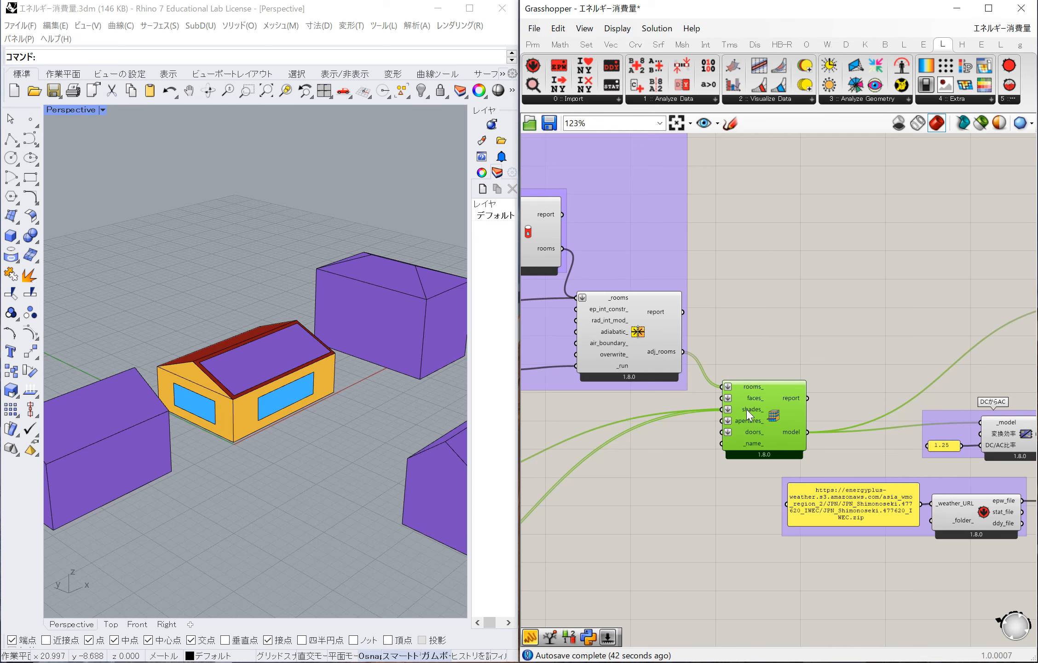
mouse_move(746, 408)
scroll(746, 409, down, 5)
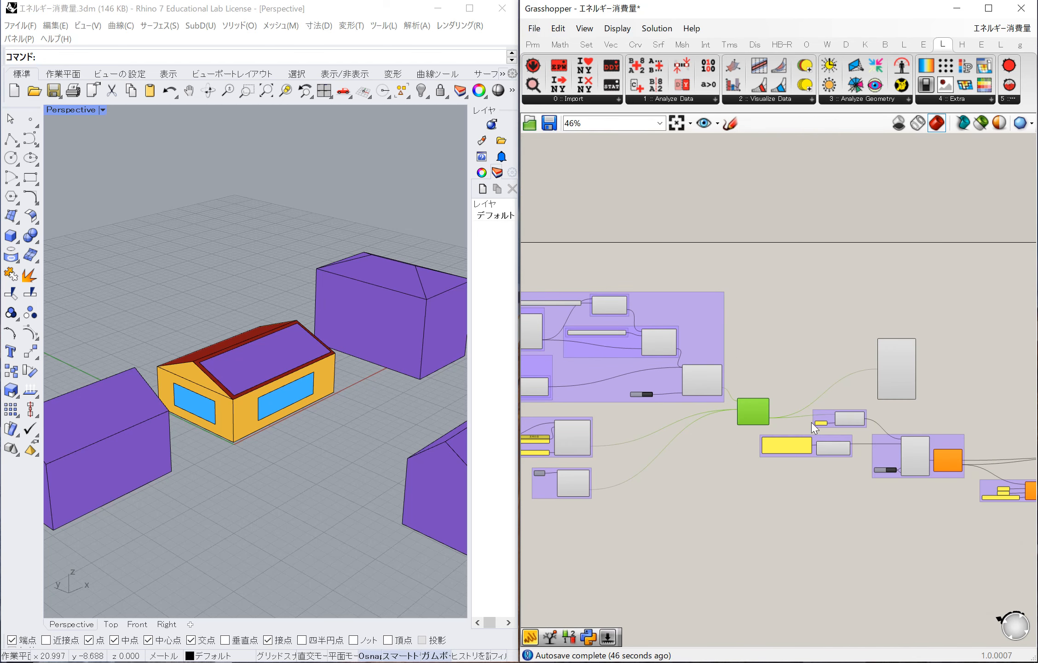
scroll(748, 415, up, 9)
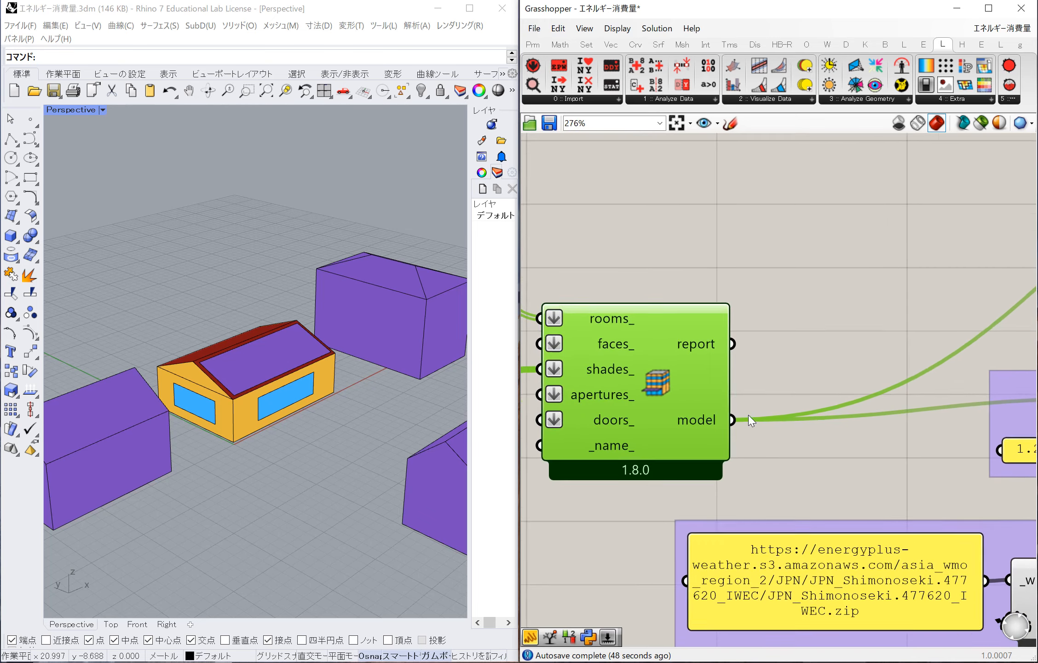
- Add a panel to the right of the HB Model component and connect the model output to it
click(772, 435)
double_click(771, 436)
text(panel)
key(Return)
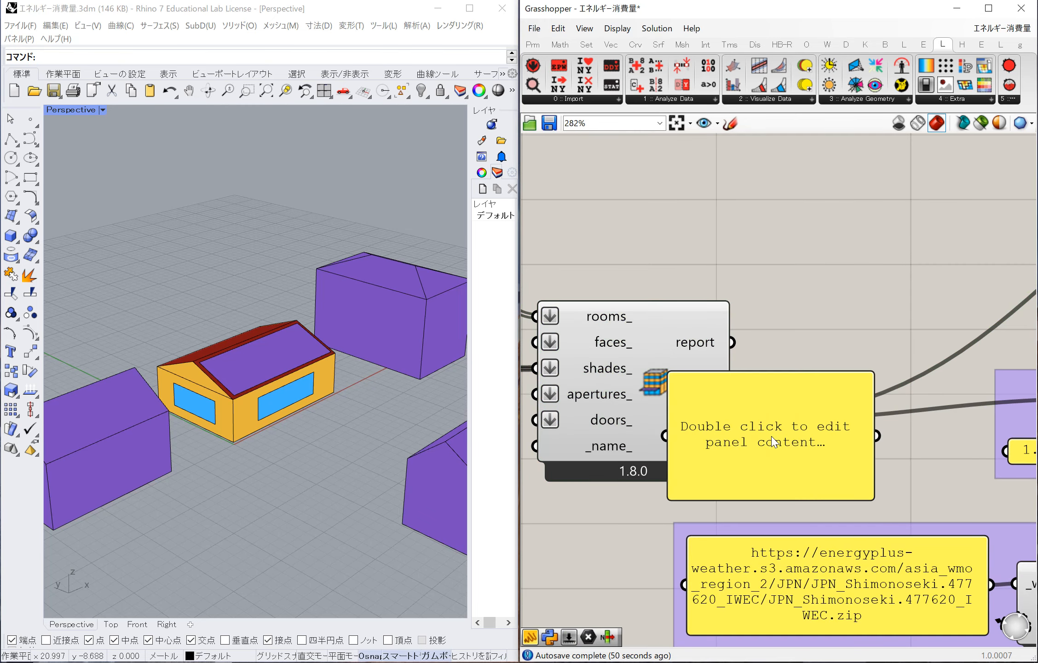
click(745, 442)
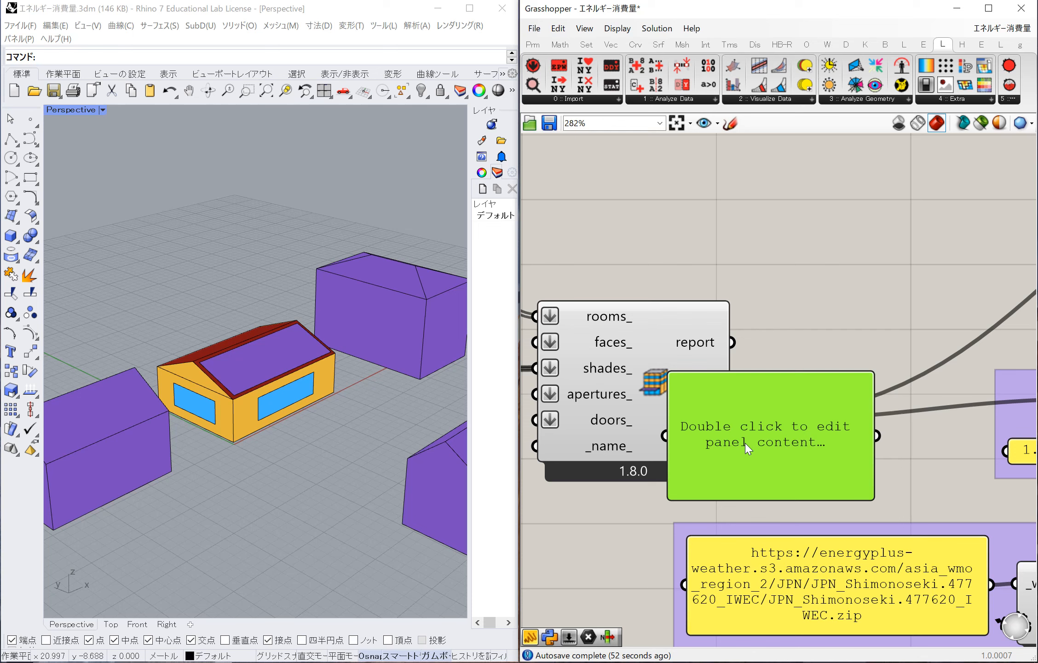
drag(753, 436, 868, 352)
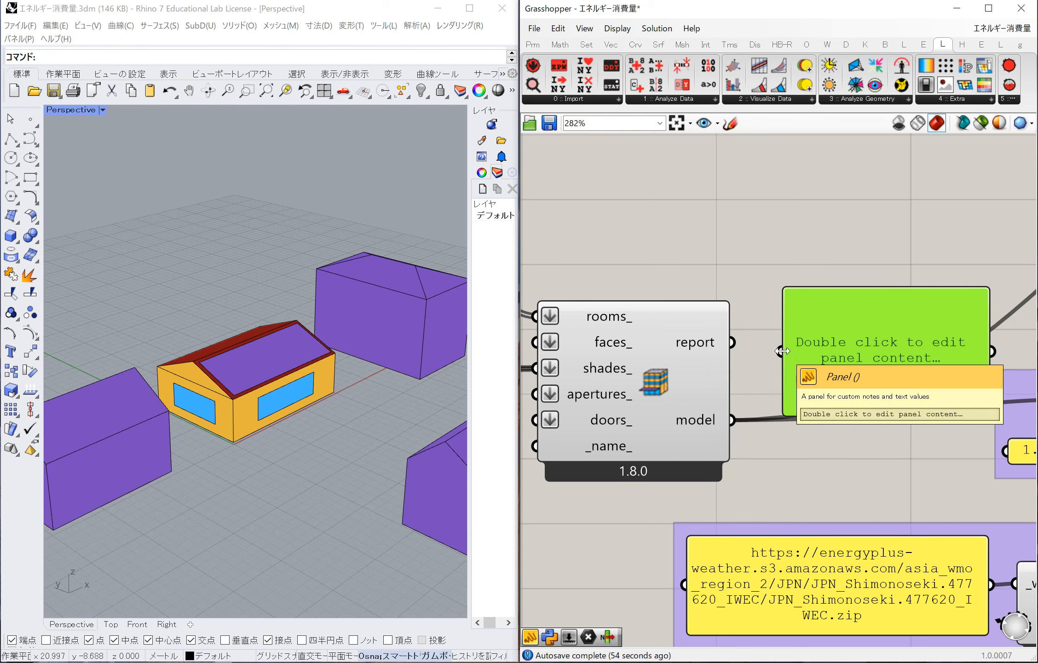
drag(783, 350, 764, 322)
- Connect the HB Model report output to the panel to check it, and delete the panel
scroll(673, 447, down, 4)
scroll(796, 404, up, 1)
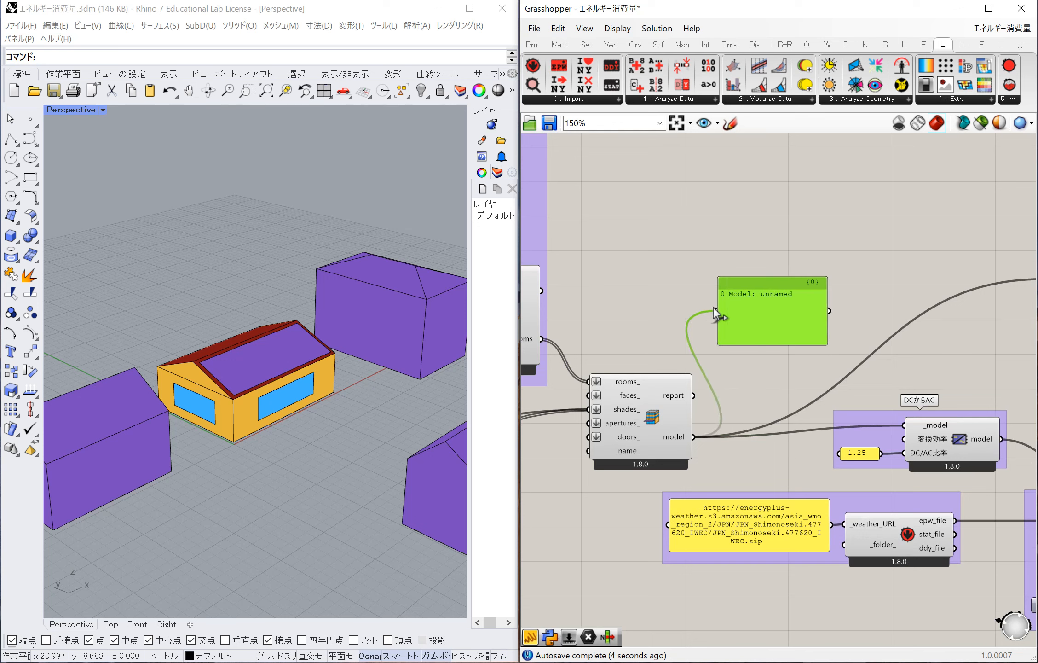
drag(706, 360, 699, 394)
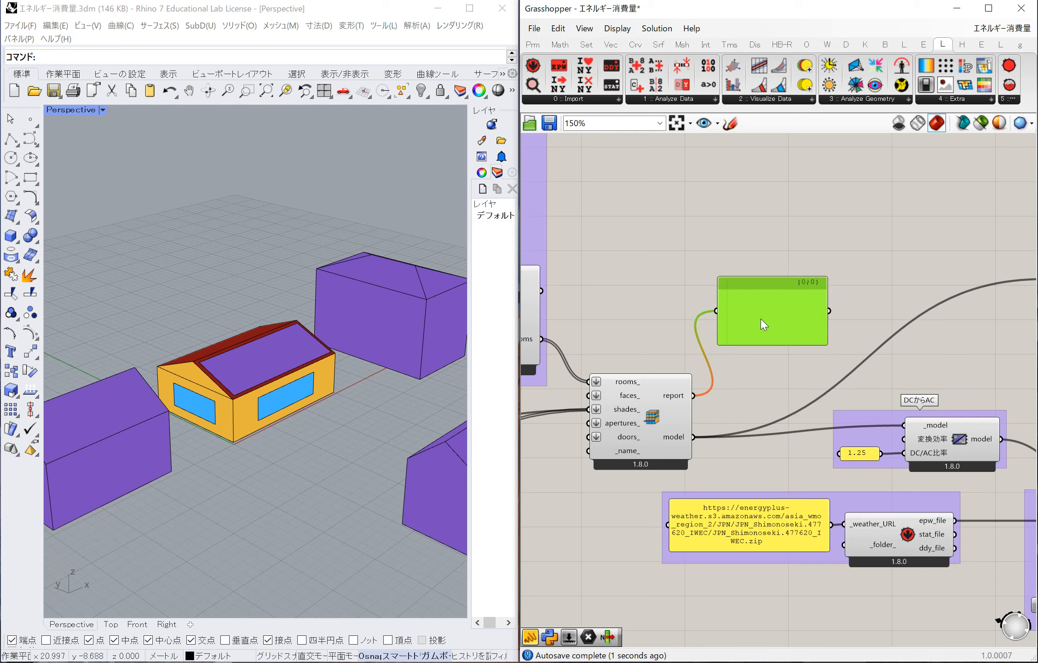
key(Delete)
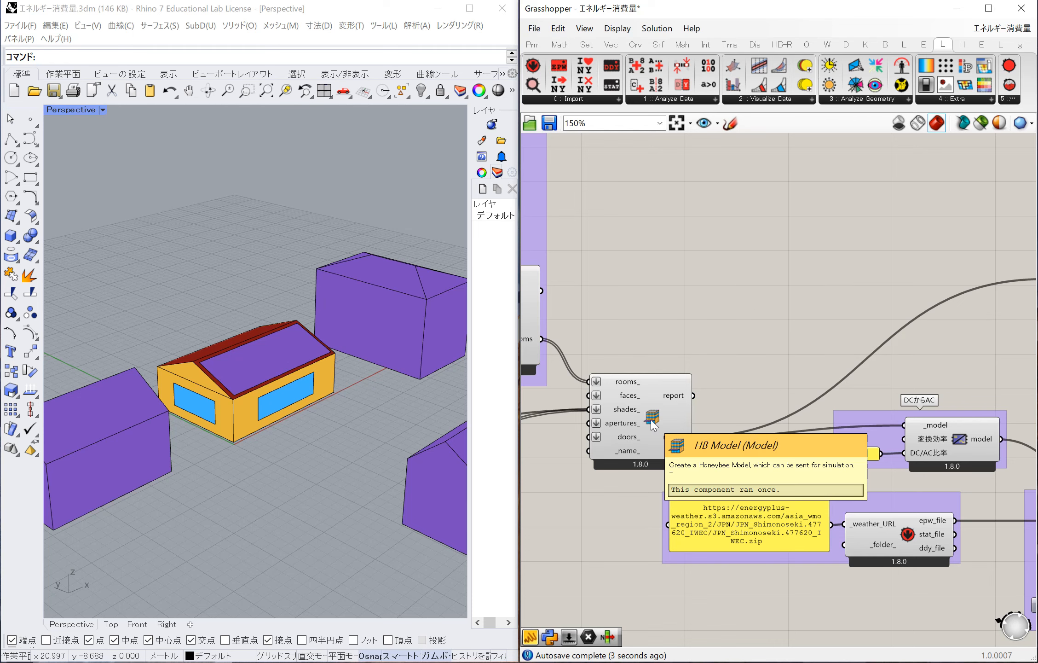
- Trace the HB Model output and move the HB Visualize by Type component closer to it
scroll(652, 425, down, 3)
scroll(835, 455, up, 2)
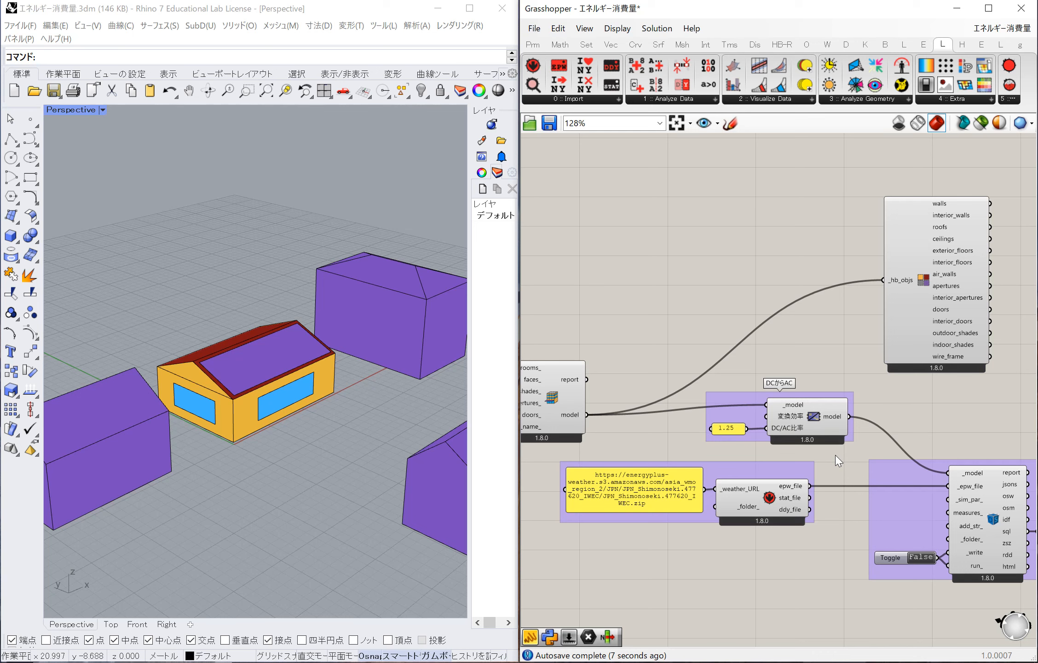
click(554, 398)
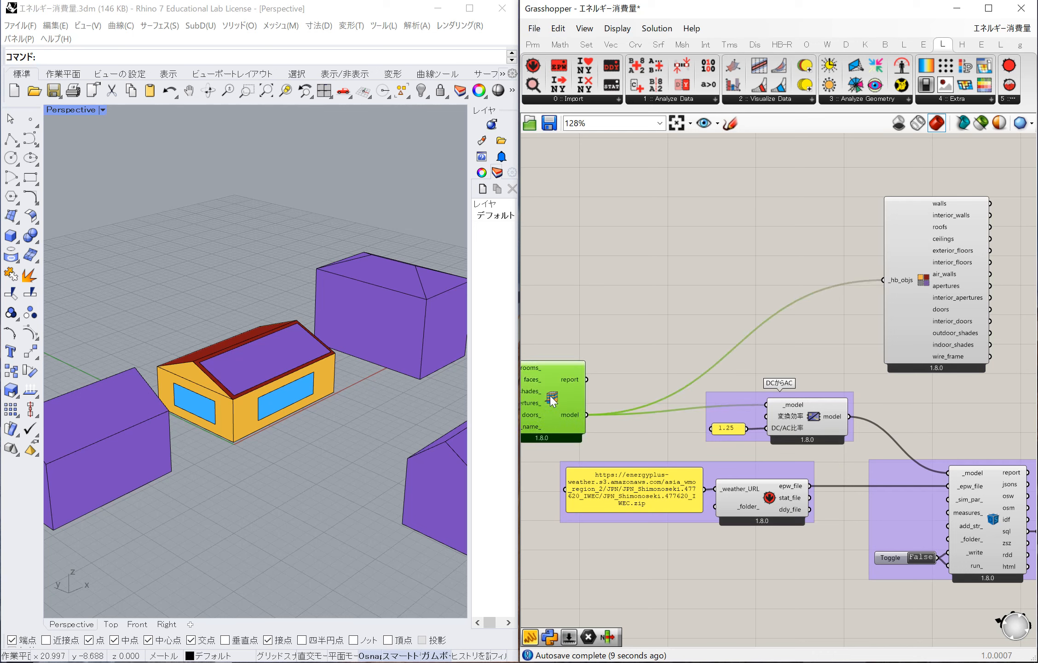
drag(893, 269, 686, 260)
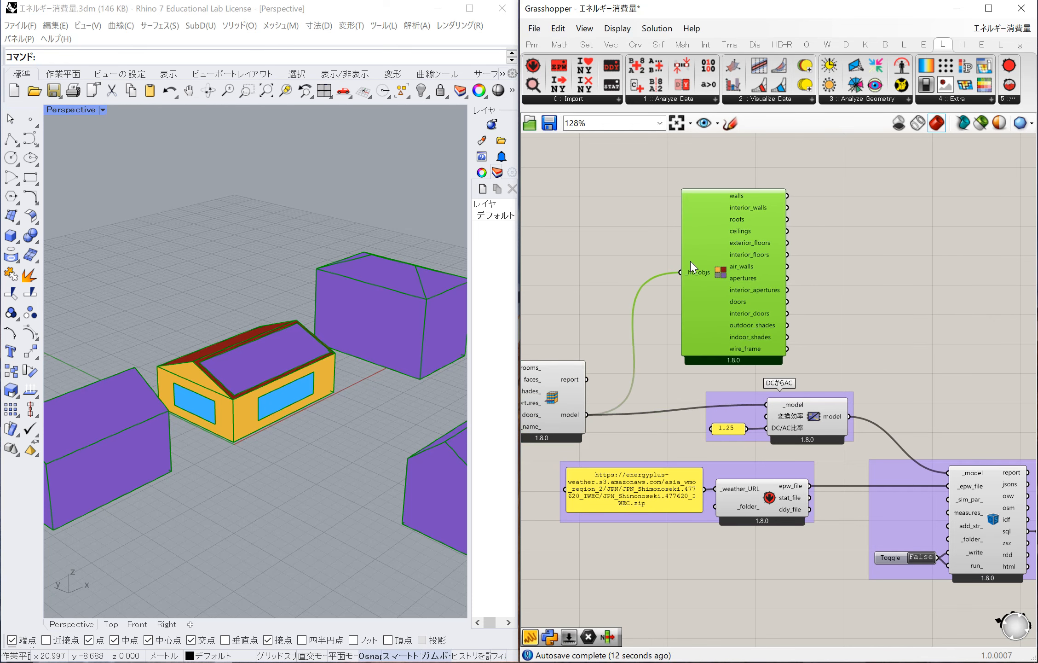
click(841, 264)
- Delete the HB Visualize by Type component to see its effect on the Rhino view, and undo the deletion
click(713, 276)
key(Delete)
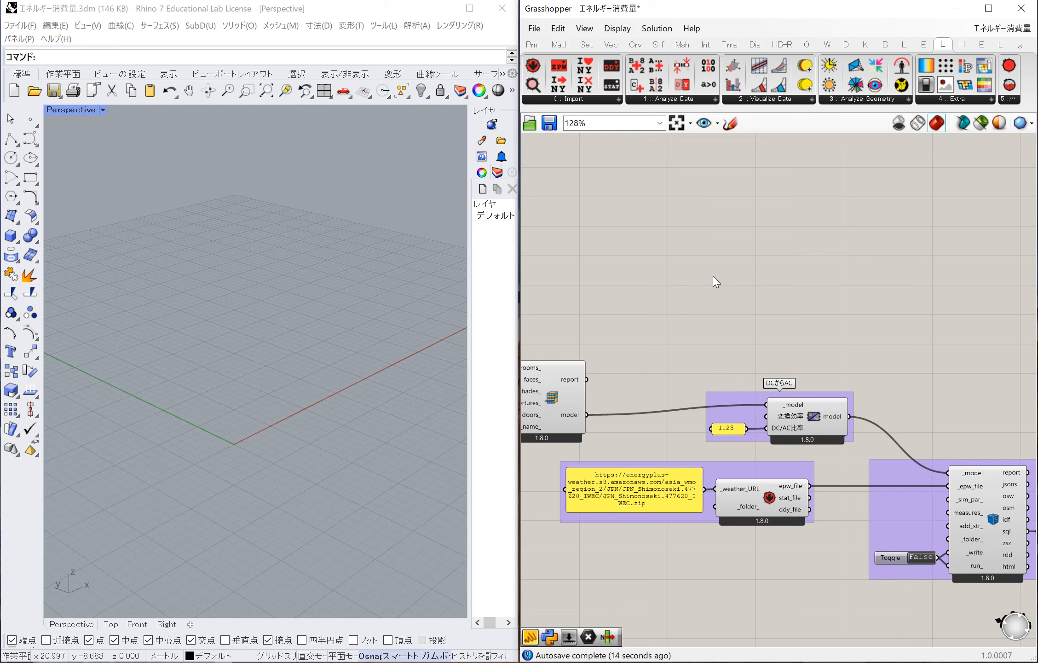
key(ctrl+z)
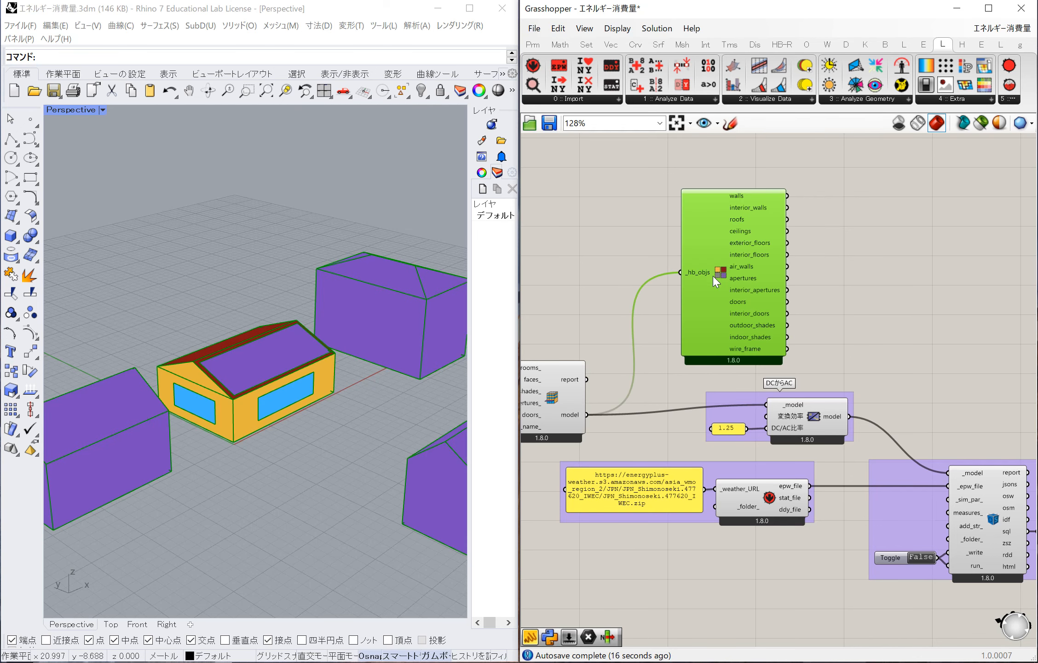
click(829, 307)
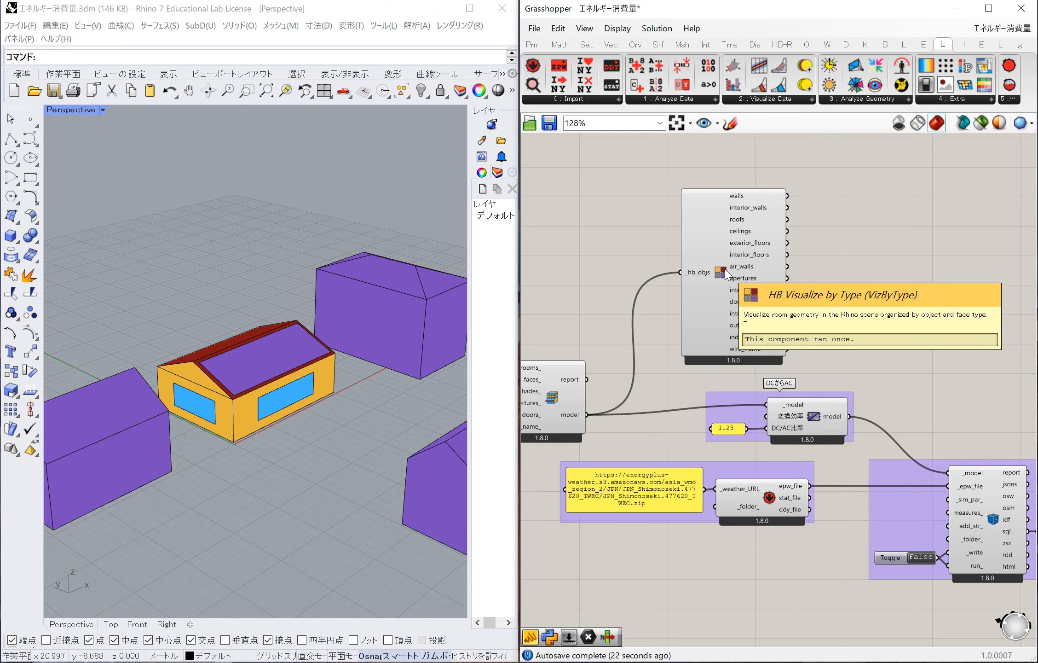
- Follow the model output to the DCからAC group and read the HB Electric Load Center component's description
scroll(725, 271, down, 4)
scroll(834, 376, up, 1)
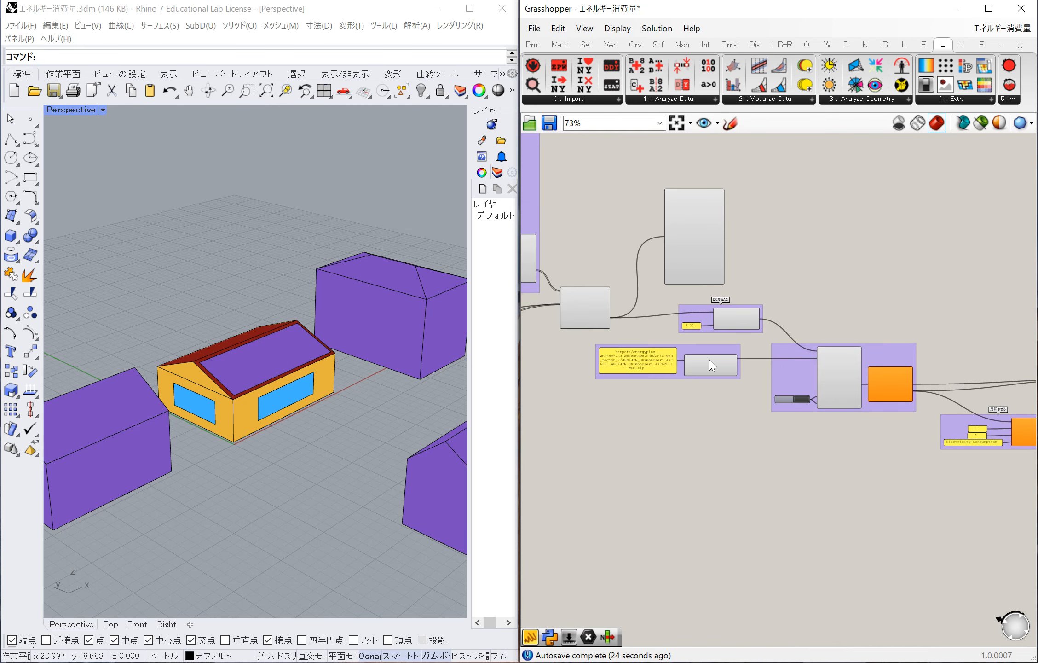
scroll(712, 364, up, 2)
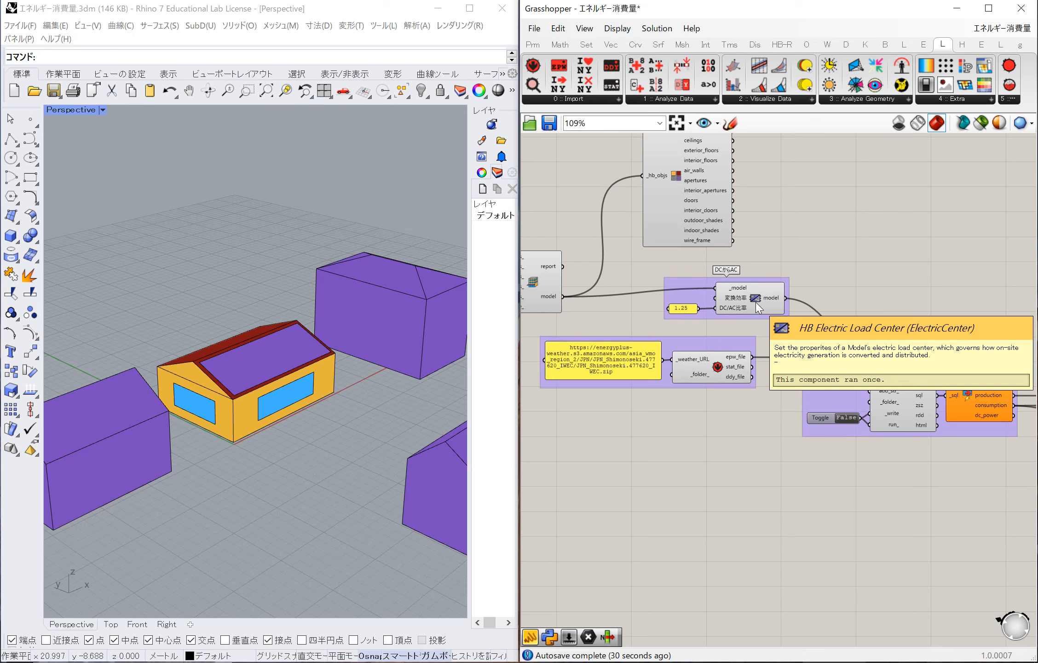
scroll(637, 285, up, 1)
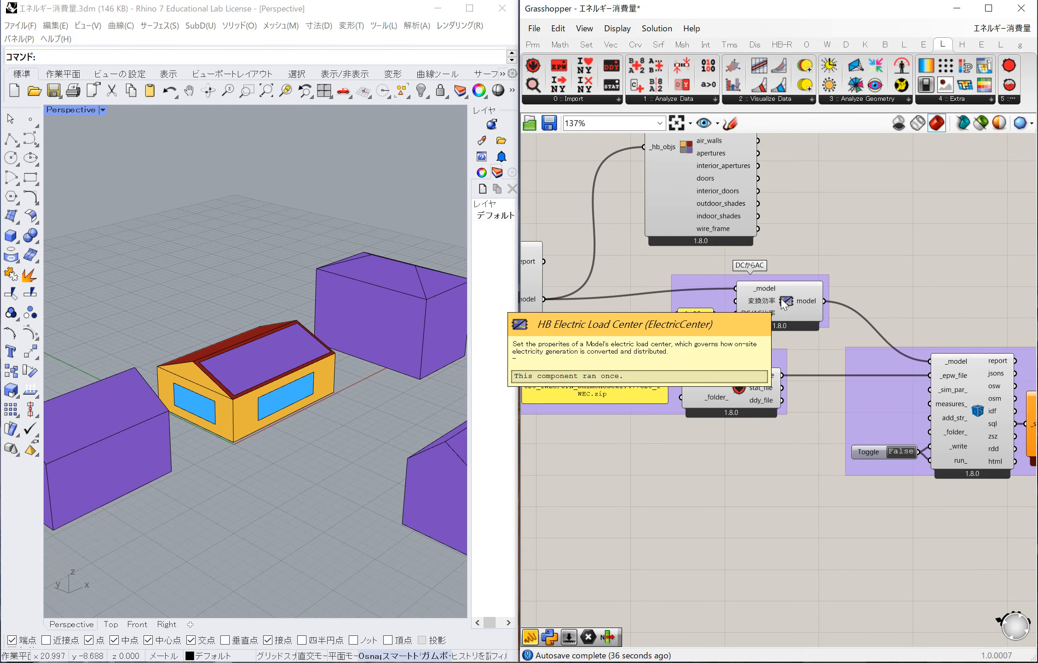
scroll(746, 251, up, 4)
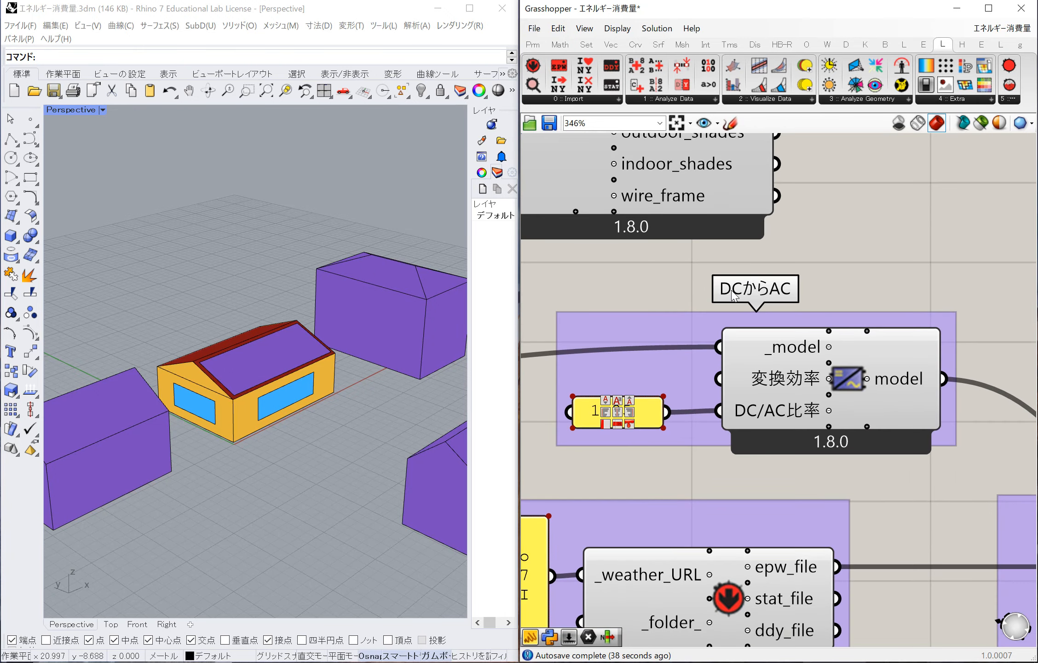
- Nudge the 1.25 panel closer to the DC/AC比率 input and read that input's description
scroll(777, 296, down, 3)
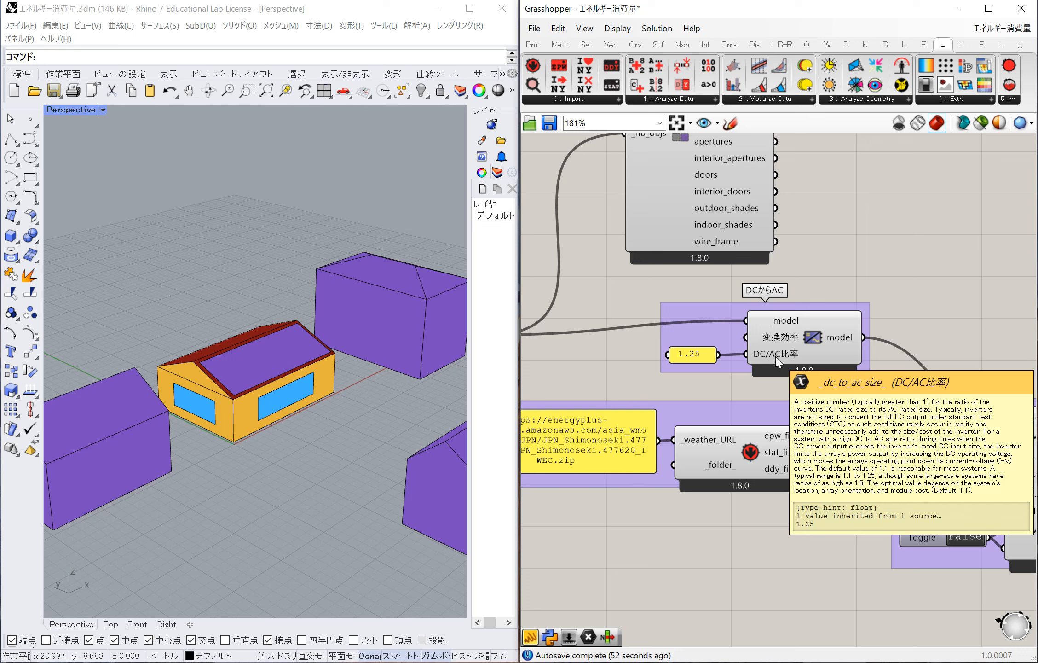
drag(693, 355, 698, 357)
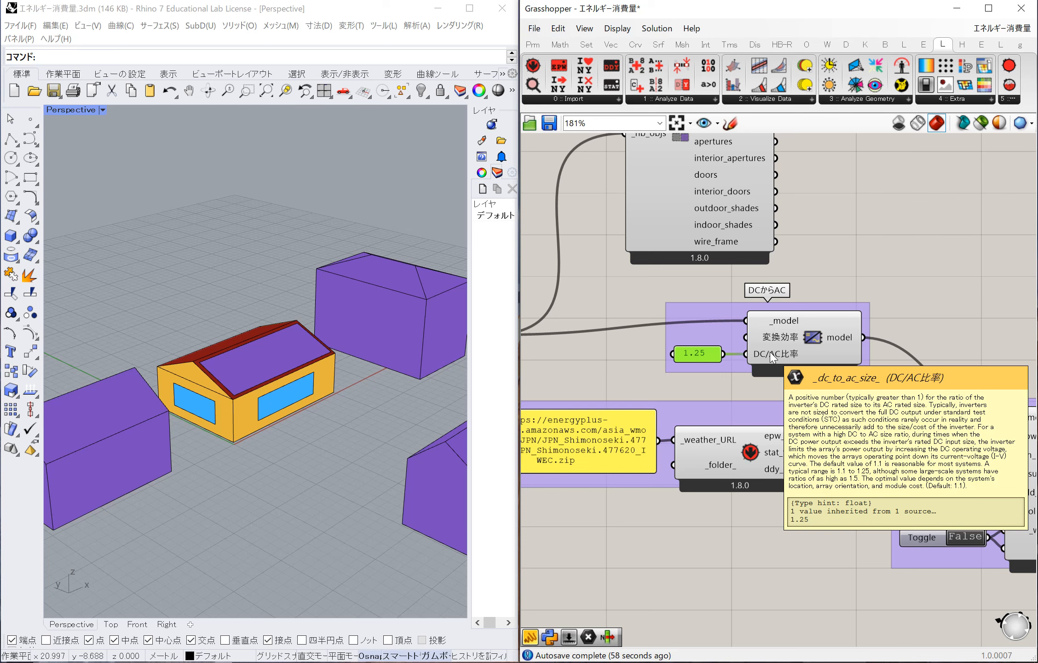
scroll(744, 364, up, 2)
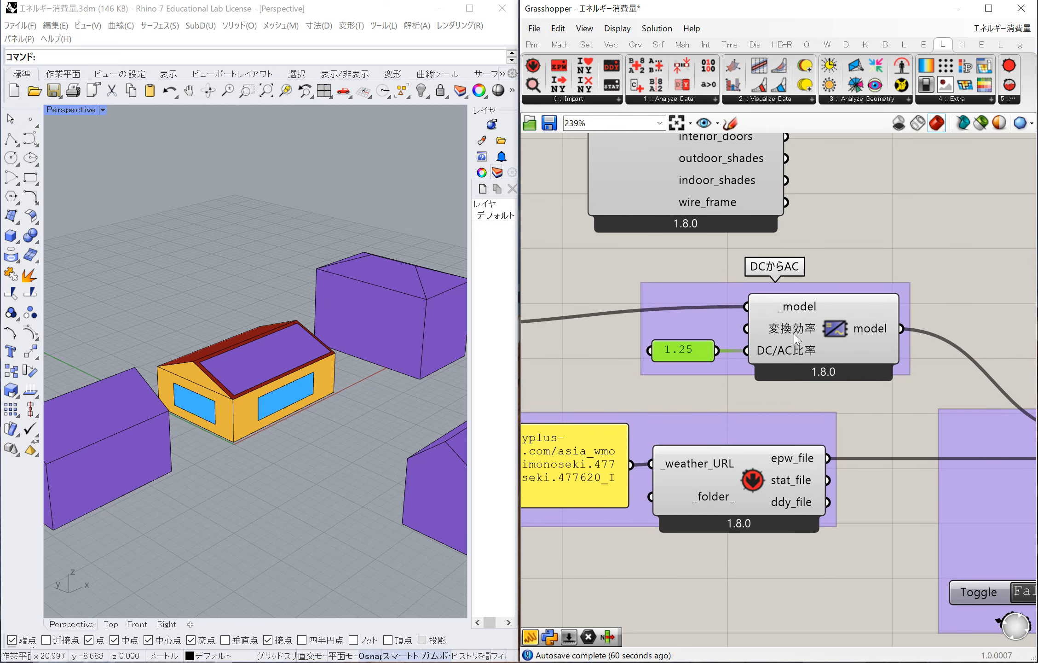
mouse_move(810, 378)
mouse_move(801, 353)
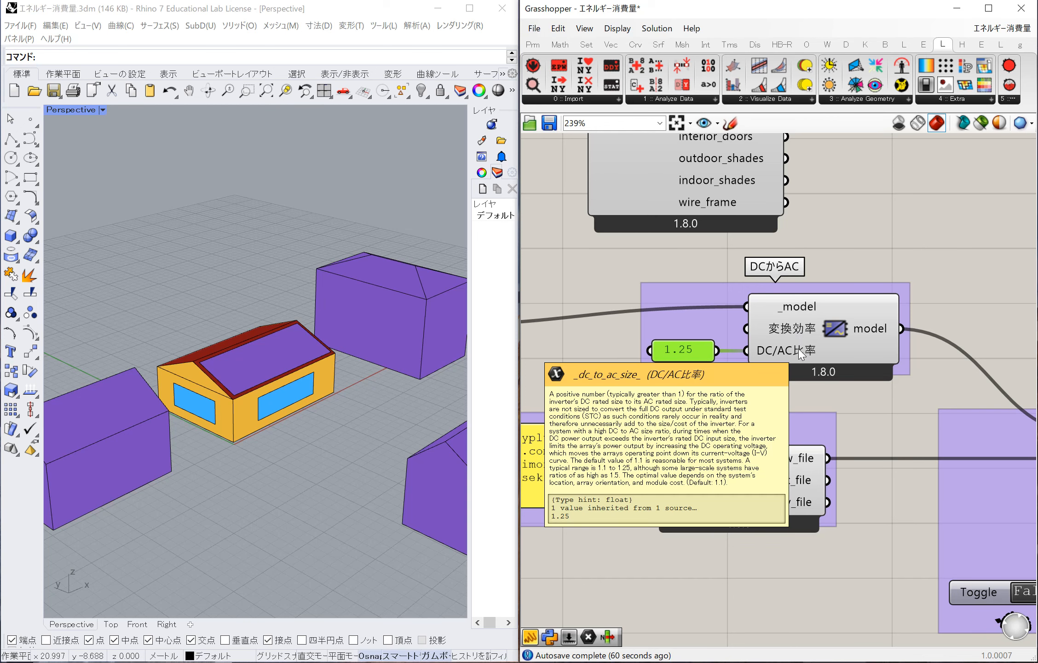
- Examine the weather URL panel and read the LB Download Weather component's description
scroll(726, 339, down, 4)
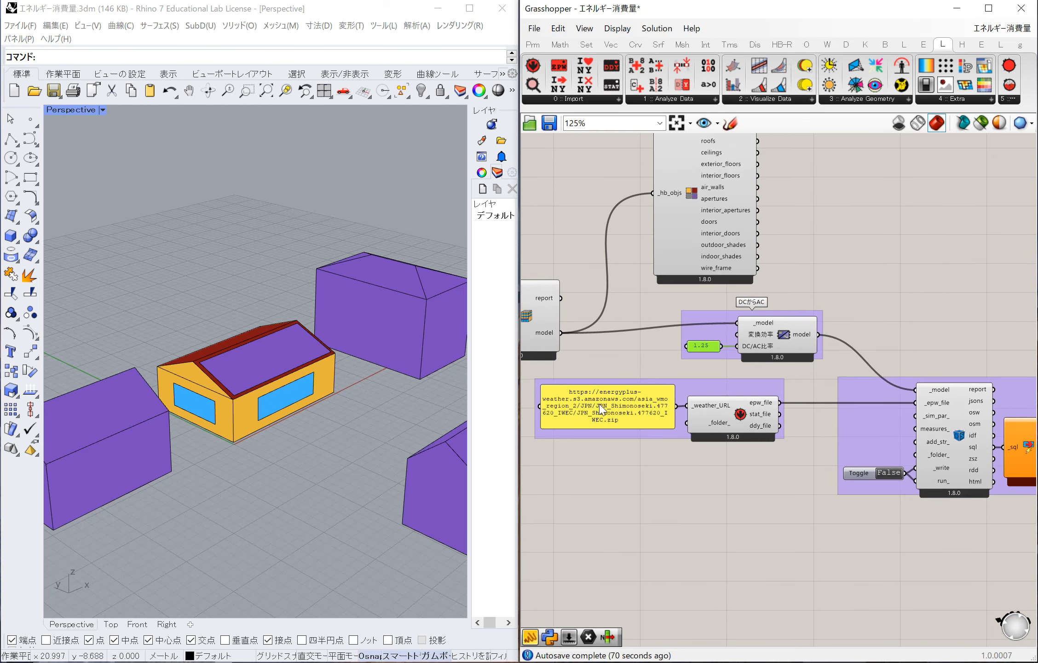
scroll(600, 410, up, 1)
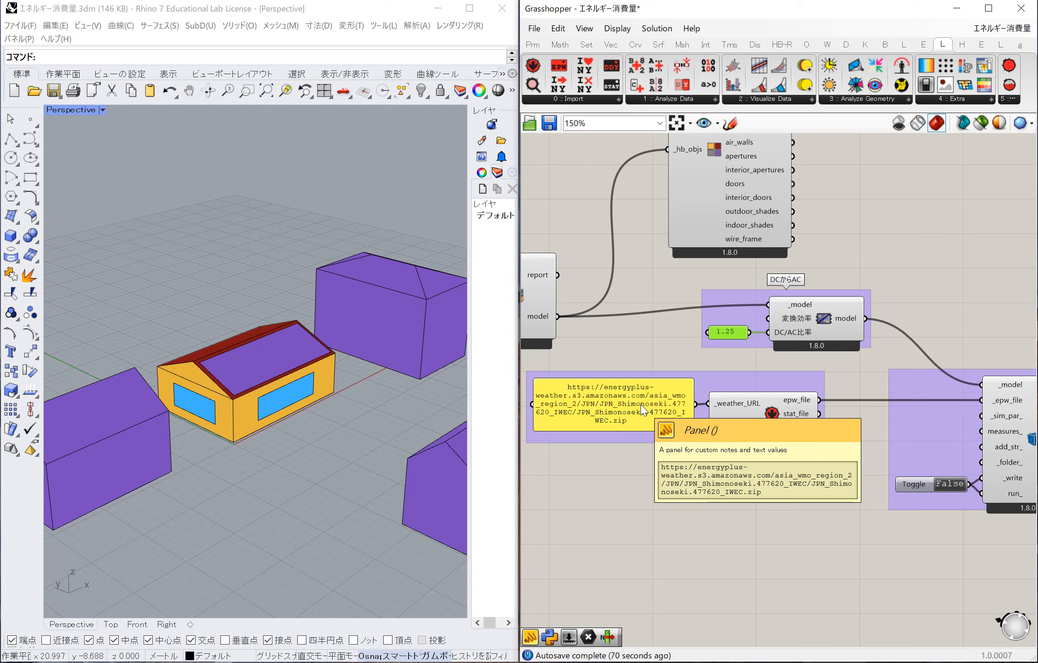
scroll(643, 410, down, 1)
scroll(643, 410, down, 1)
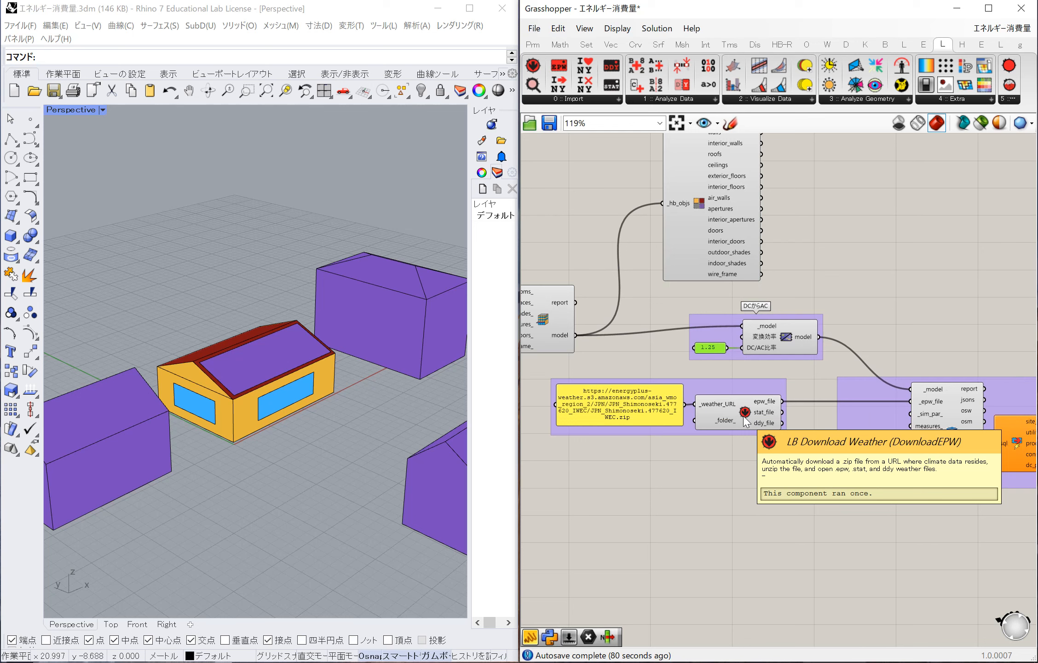
click(641, 408)
scroll(640, 408, up, 2)
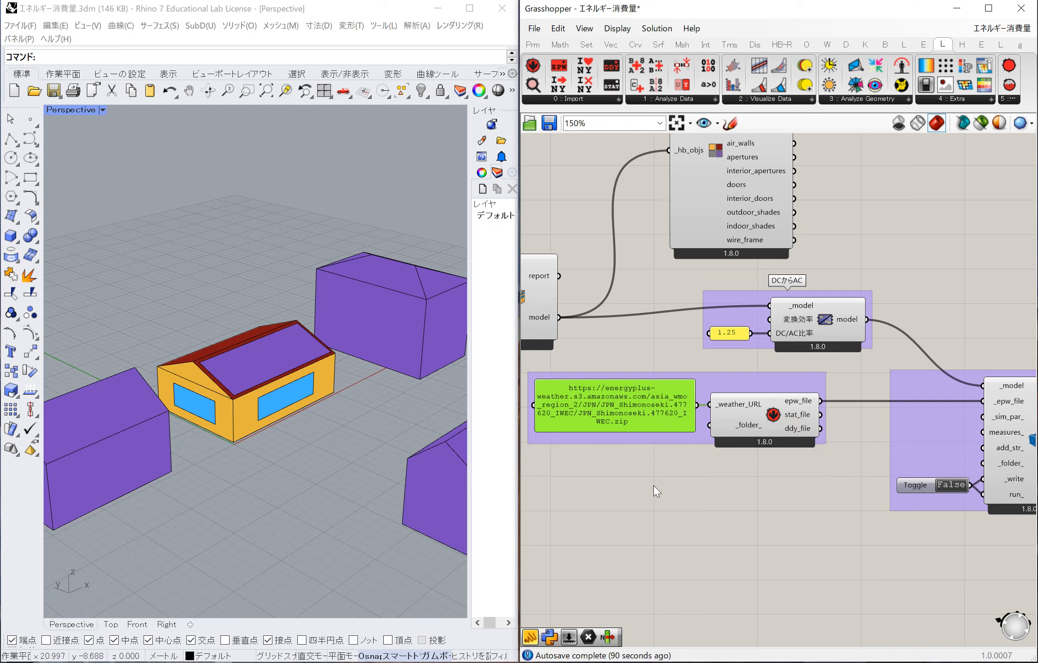
- Add a Boolean Toggle below the weather URL panel, discarding the extra LB Download Weather component placed beside it
double_click(654, 485)
text(toggle)
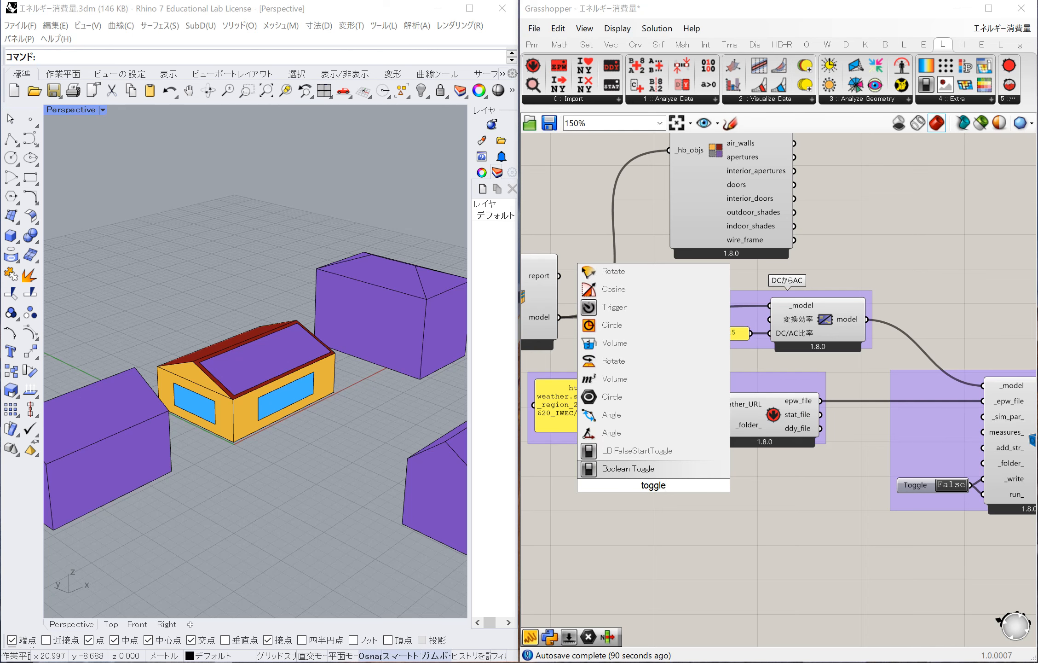
key(Return)
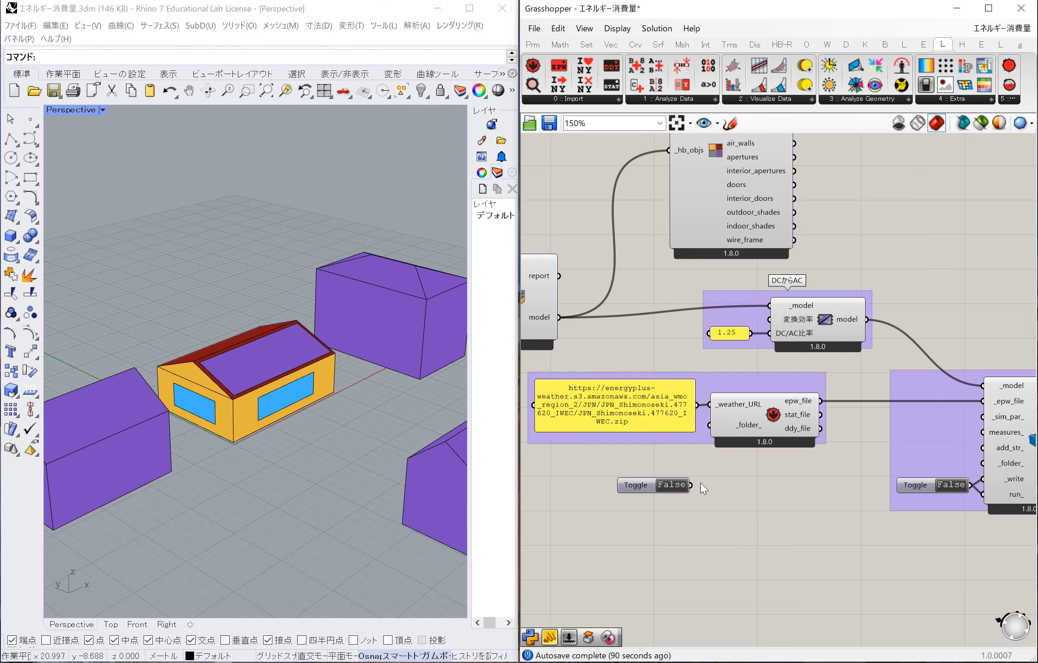
drag(541, 63, 762, 494)
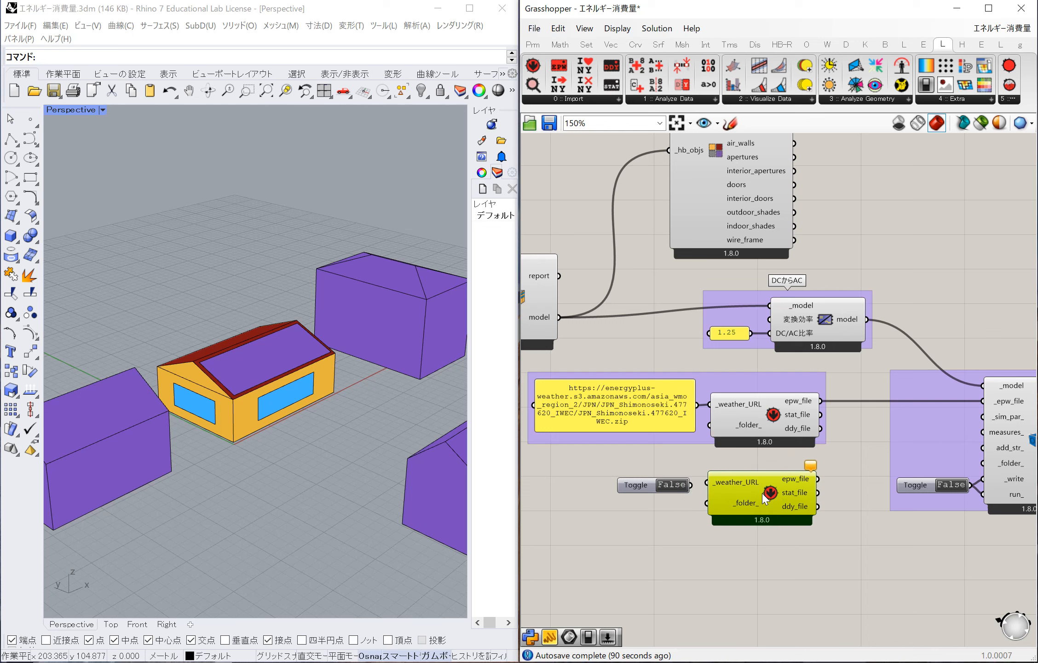
key(Delete)
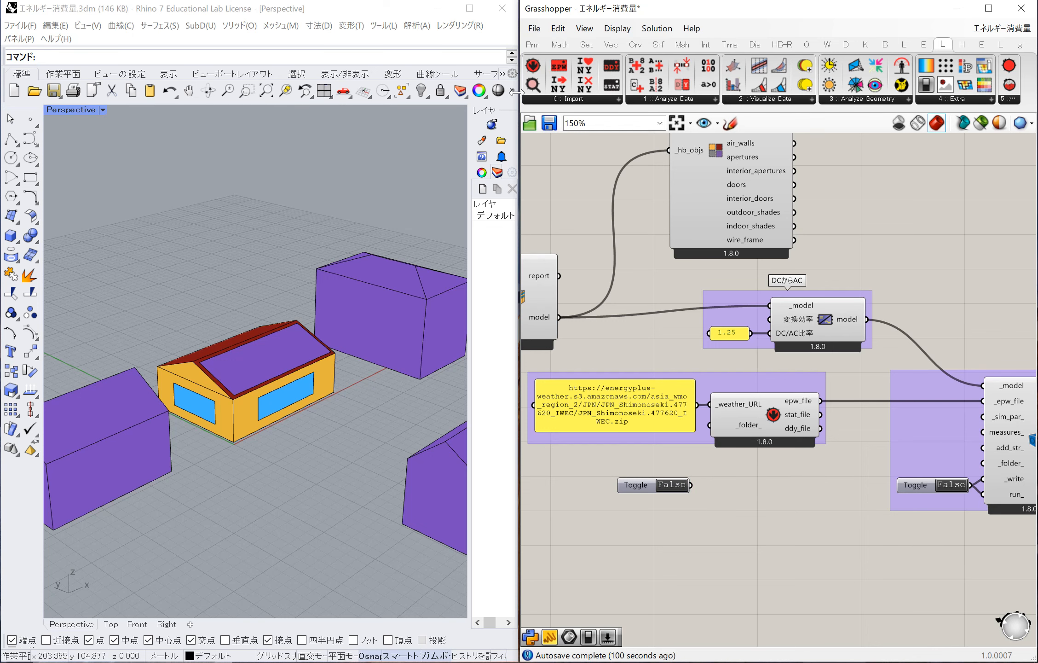
- Add the EPW map component beside the new toggle and connect the toggle to its _epw_map input
drag(533, 85, 762, 486)
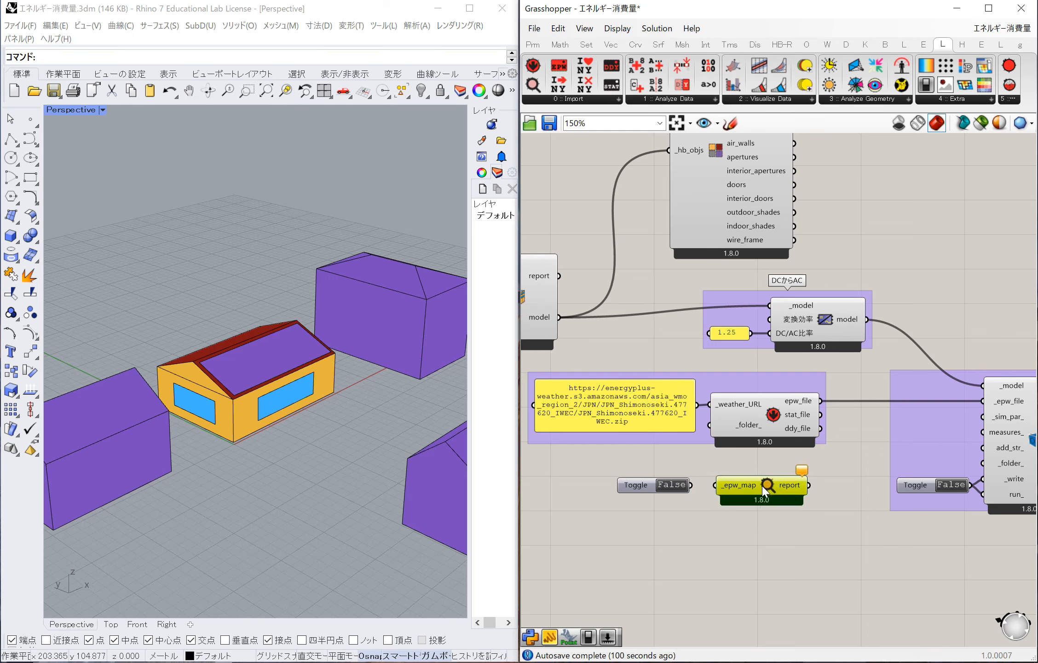
drag(695, 486, 715, 485)
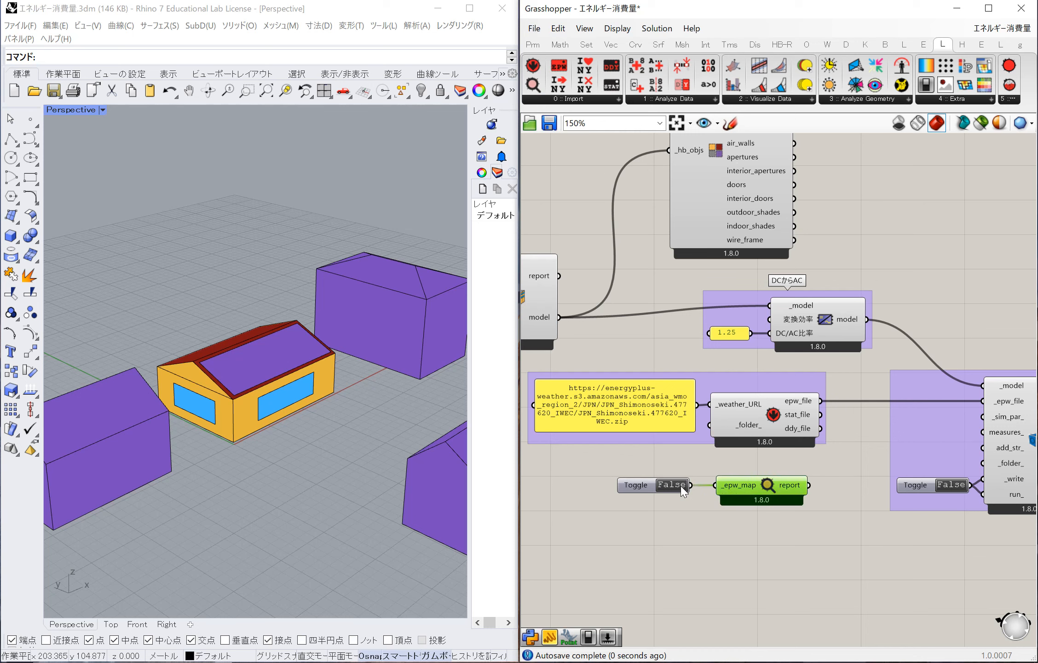
click(675, 516)
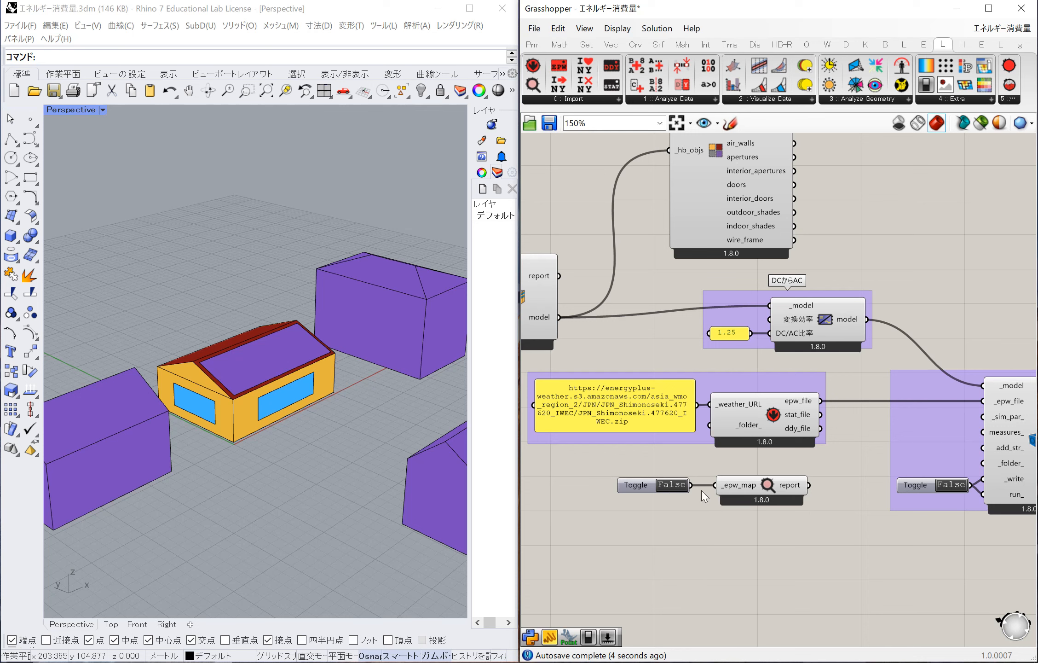
- Delete the EPW map component and its Boolean Toggle below the weather download group
click(761, 492)
drag(767, 518, 653, 469)
key(Delete)
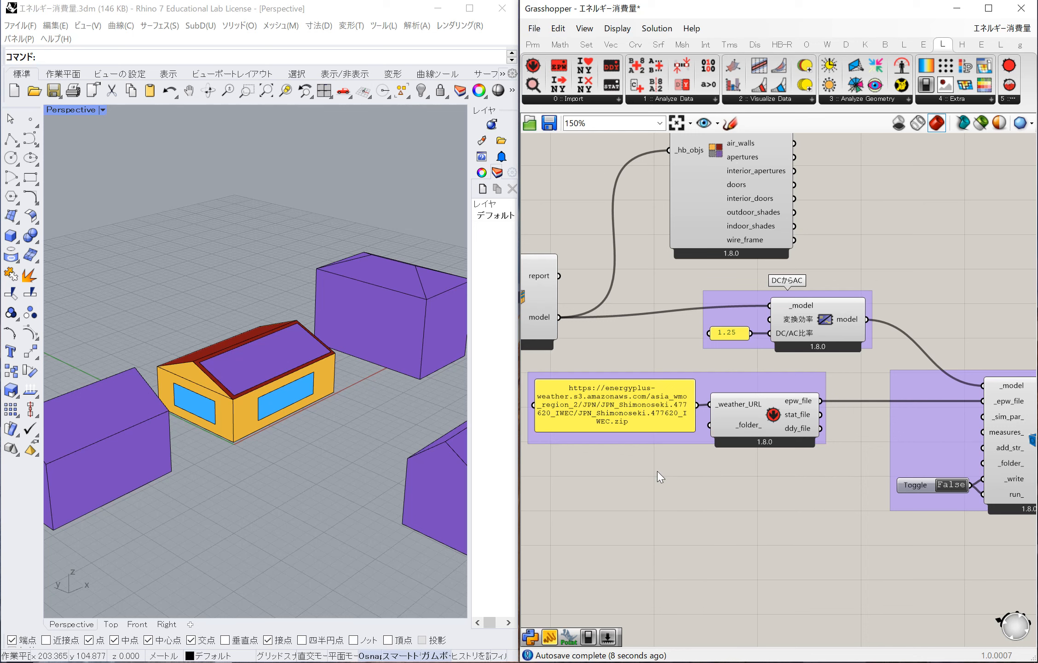
- Examine the weather URL panel and trace how the downloaded epw_file feeds the simulation component
click(663, 424)
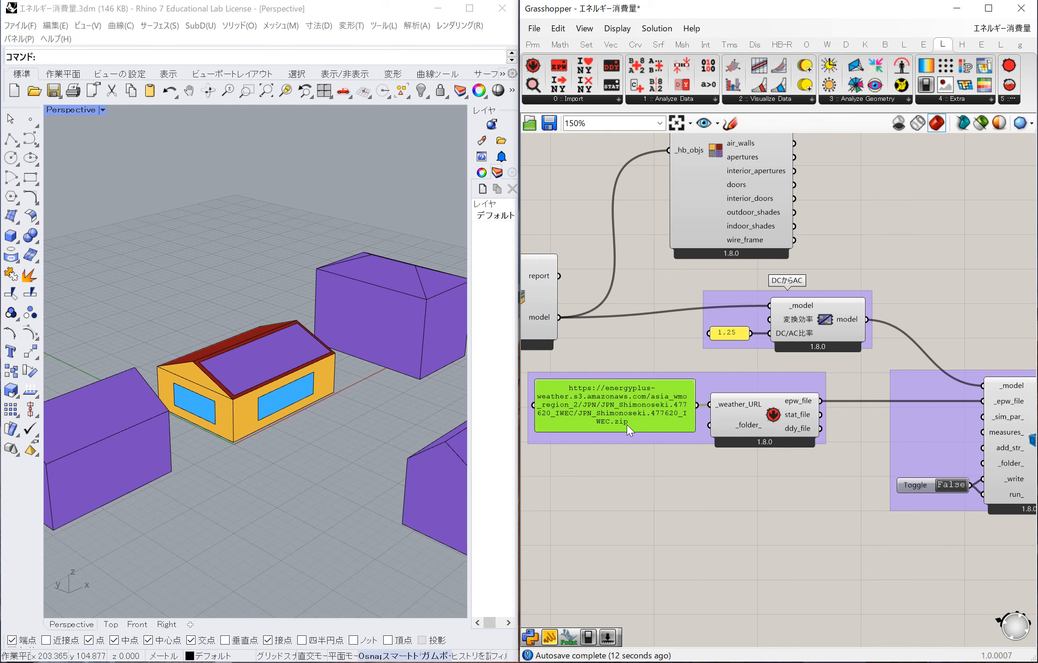
scroll(627, 425, down, 3)
scroll(787, 408, up, 3)
click(747, 467)
scroll(599, 466, down, 3)
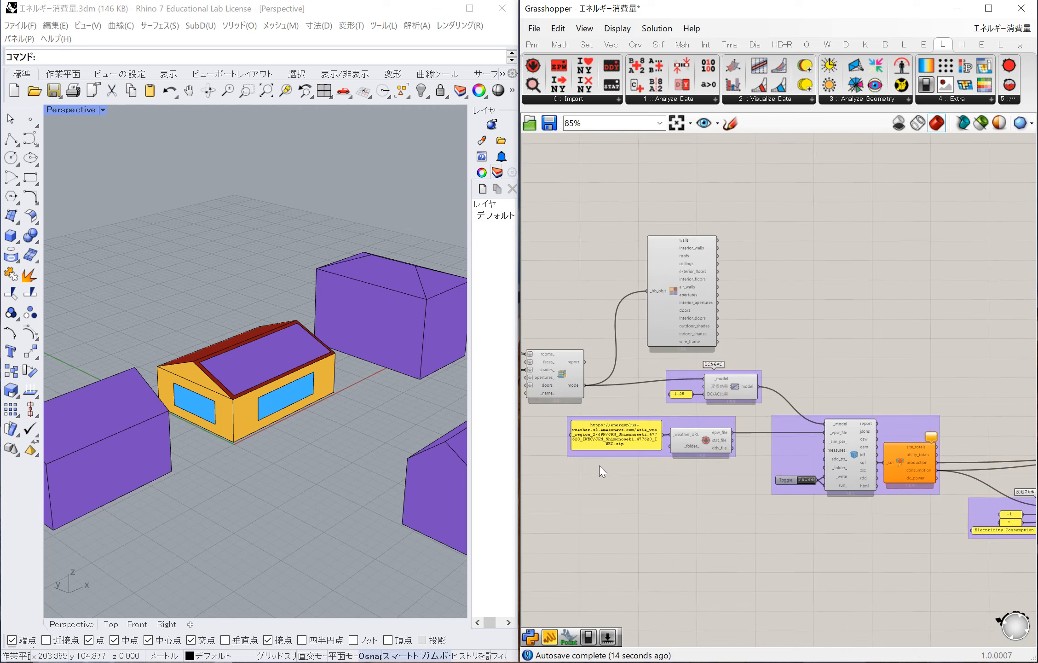
scroll(599, 466, up, 3)
scroll(622, 443, up, 3)
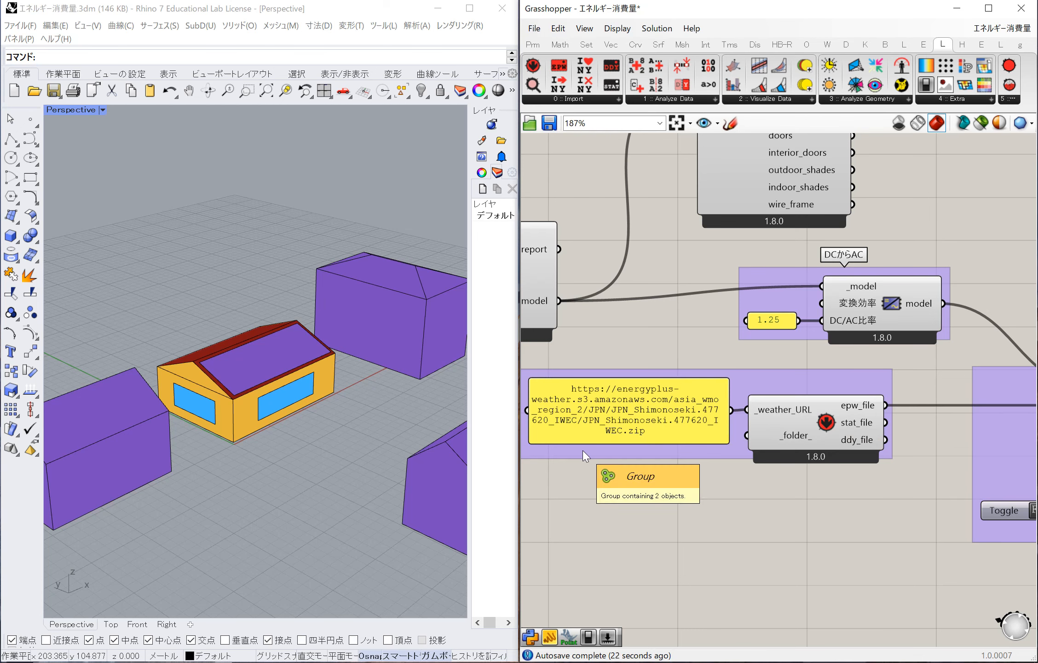
- Shift the Boolean Toggle slightly farther from the _write and run_ inputs of the HB Model to OSM component
scroll(582, 450, down, 3)
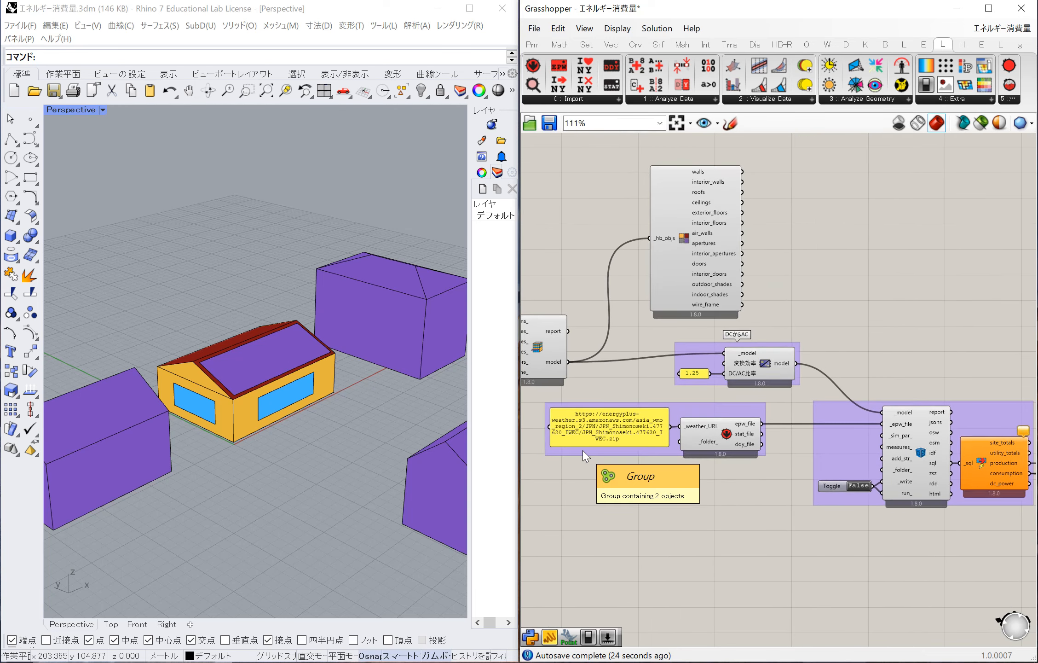
scroll(892, 437, up, 3)
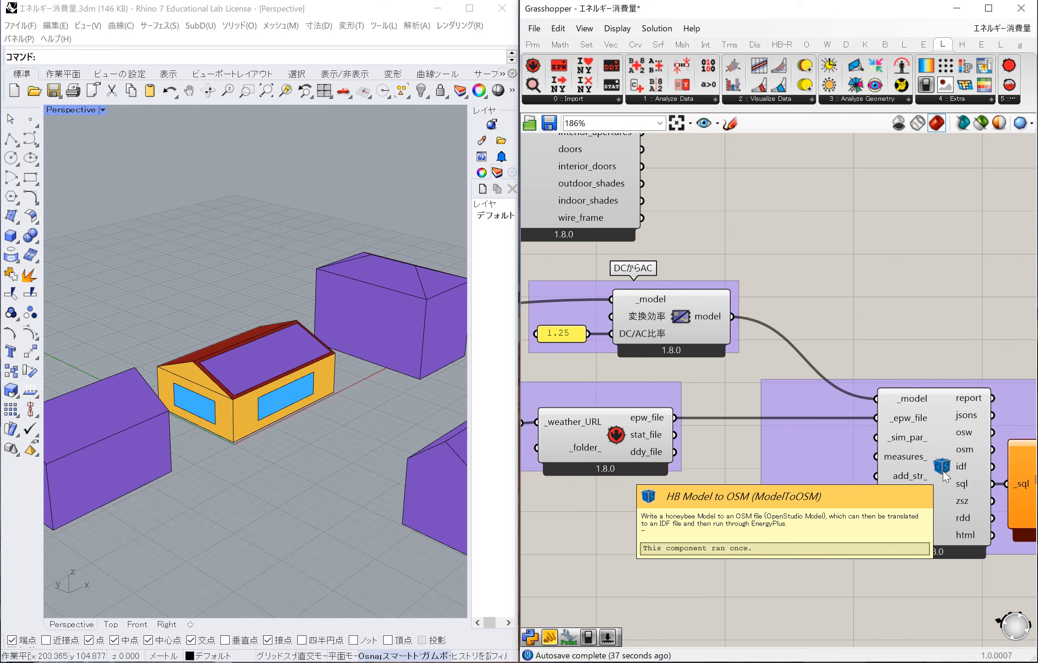
scroll(791, 476, down, 2)
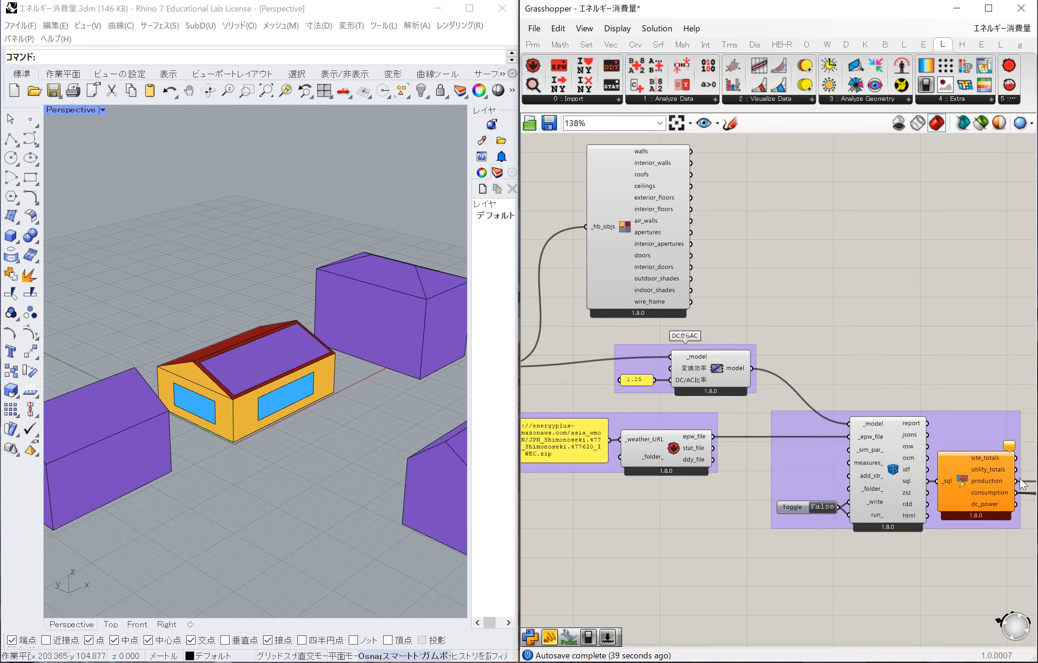
scroll(1021, 481, up, 1)
mouse_move(870, 477)
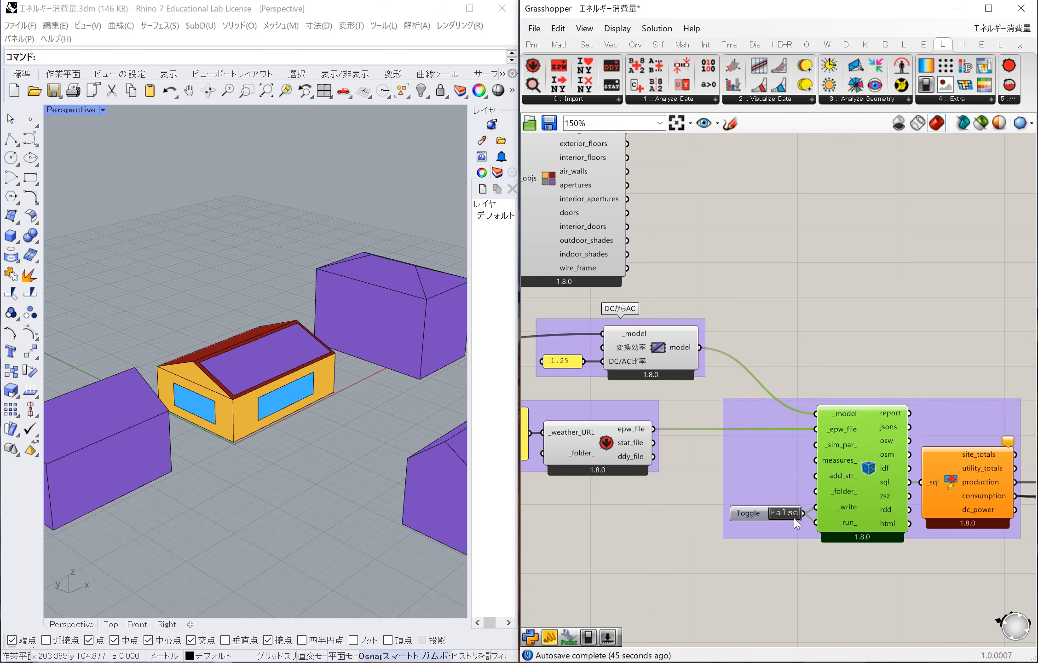
drag(752, 515, 746, 518)
click(739, 558)
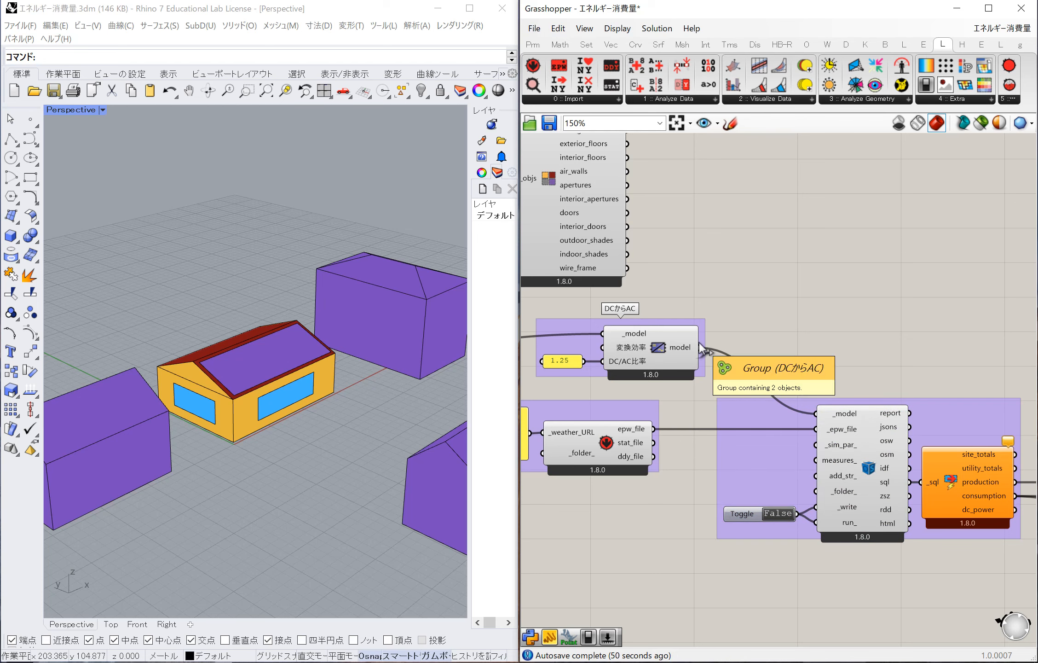
- Set the toggle feeding the _write and run_ inputs of HB Model to OSM to True to run the simulation
scroll(700, 346, down, 4)
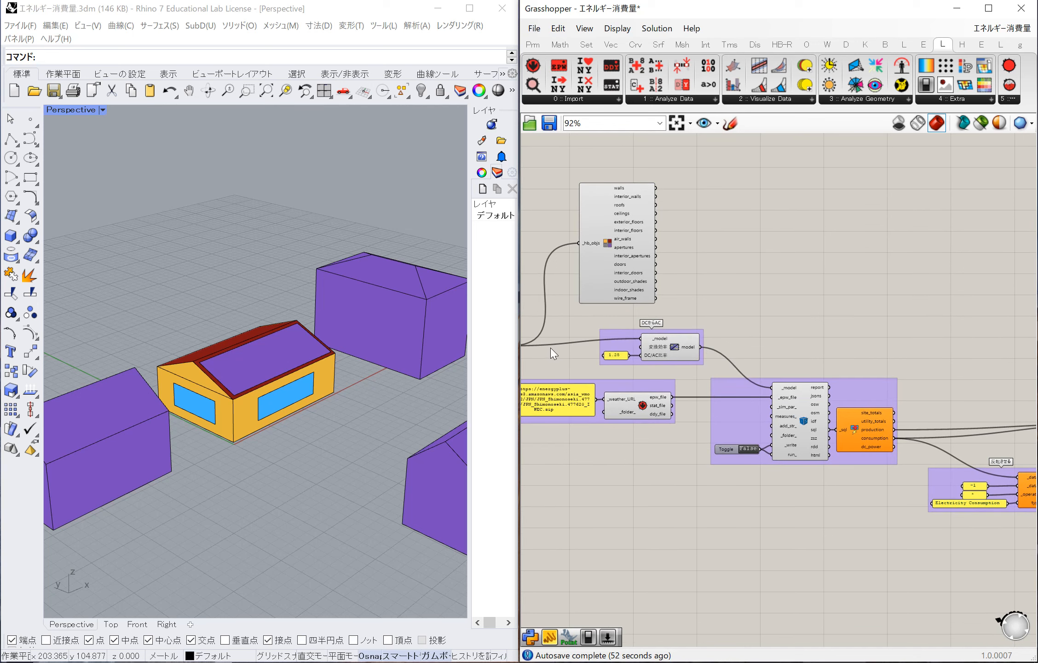
scroll(689, 338, up, 3)
scroll(689, 338, up, 1)
click(666, 358)
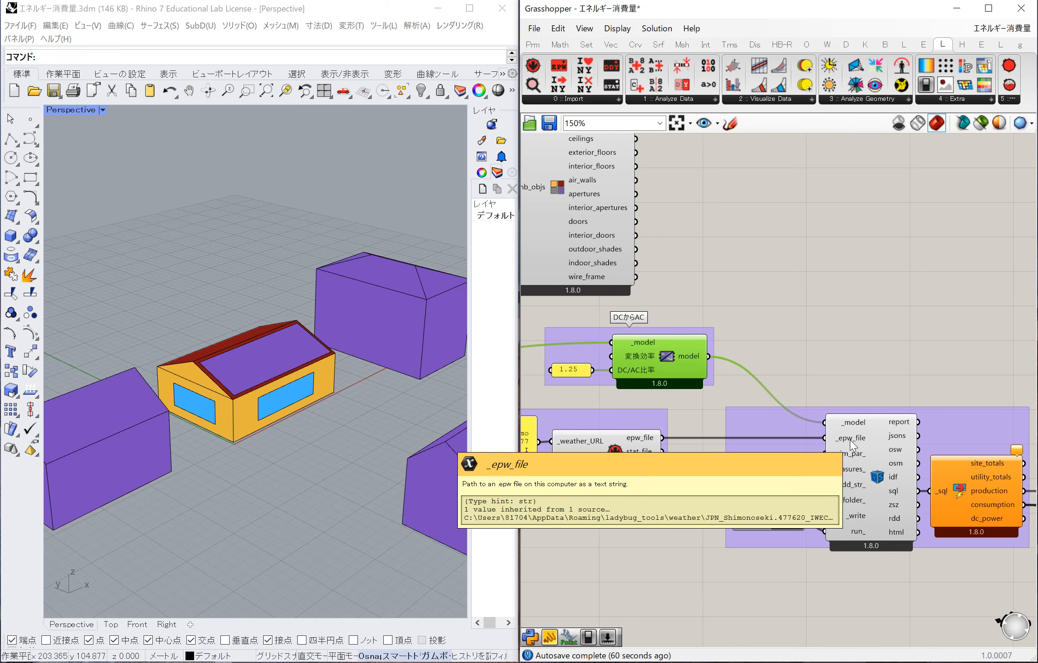
scroll(601, 473, down, 3)
scroll(801, 480, up, 5)
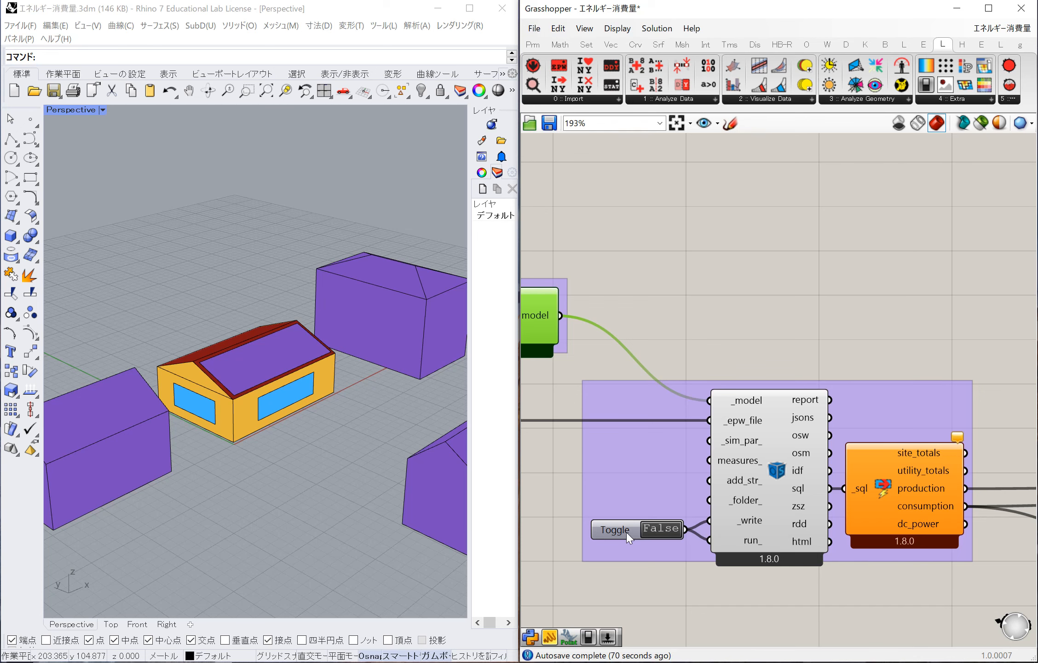
scroll(625, 532, down, 2)
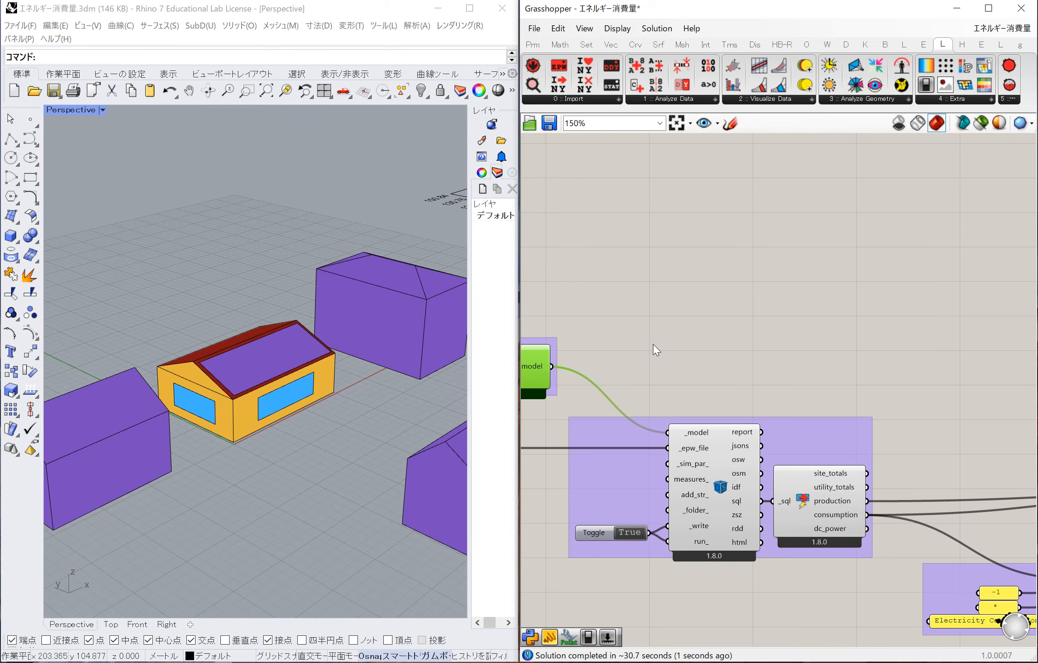
- Examine the monthly electricity consumption and production chart beside the house in Rhino, from an angle and from above
scroll(652, 344, down, 3)
scroll(779, 434, up, 3)
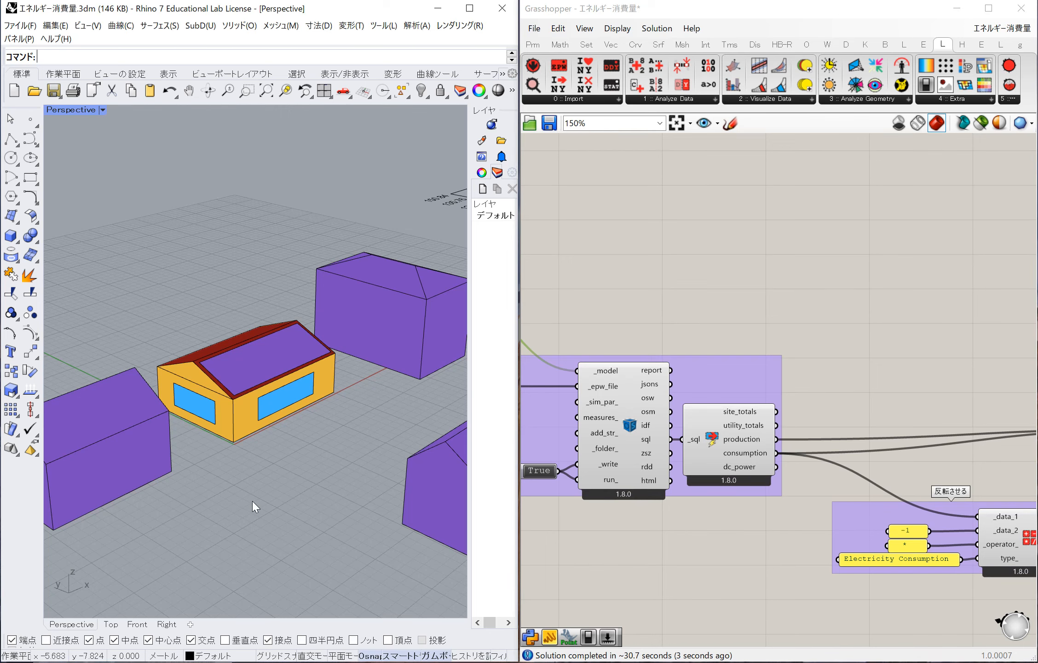
scroll(252, 501, down, 5)
scroll(316, 463, up, 3)
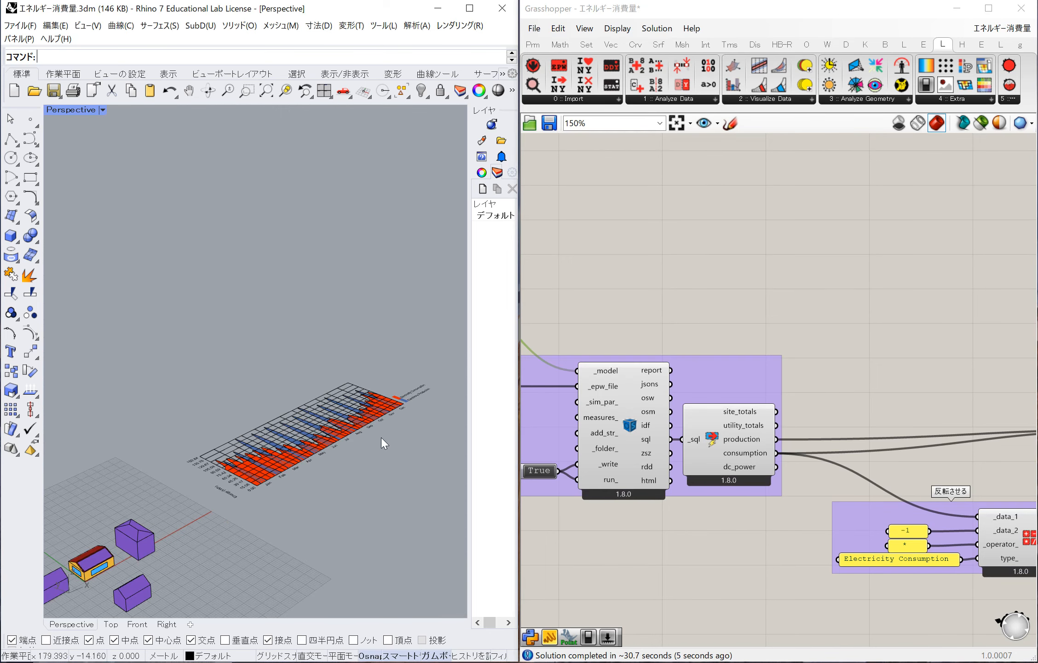
scroll(381, 437, up, 3)
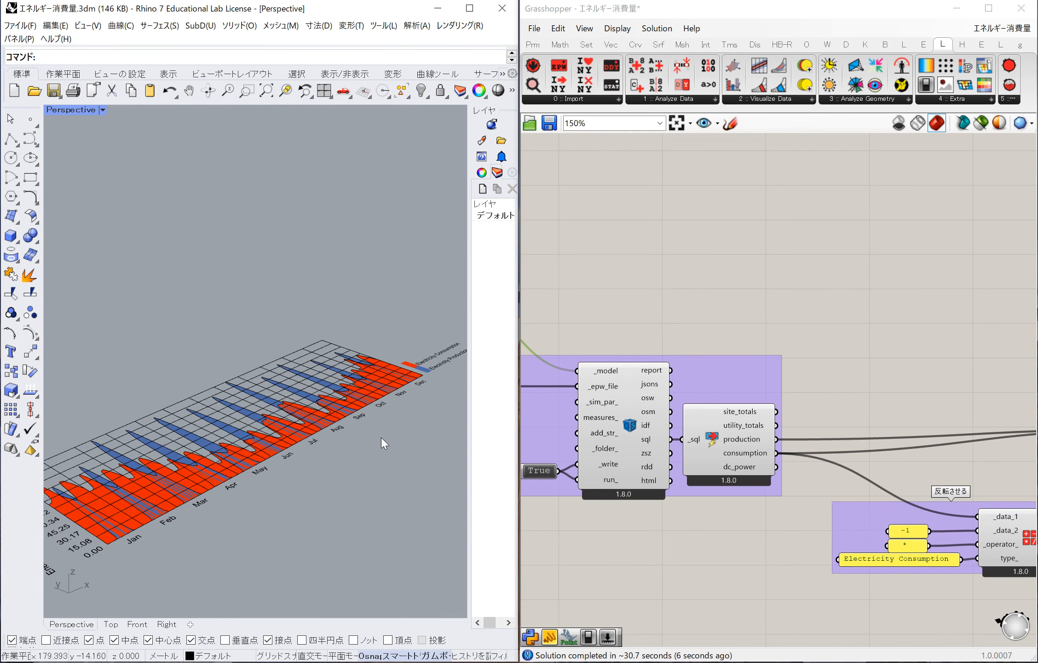
click(209, 91)
drag(320, 227, 250, 310)
scroll(187, 377, down, 5)
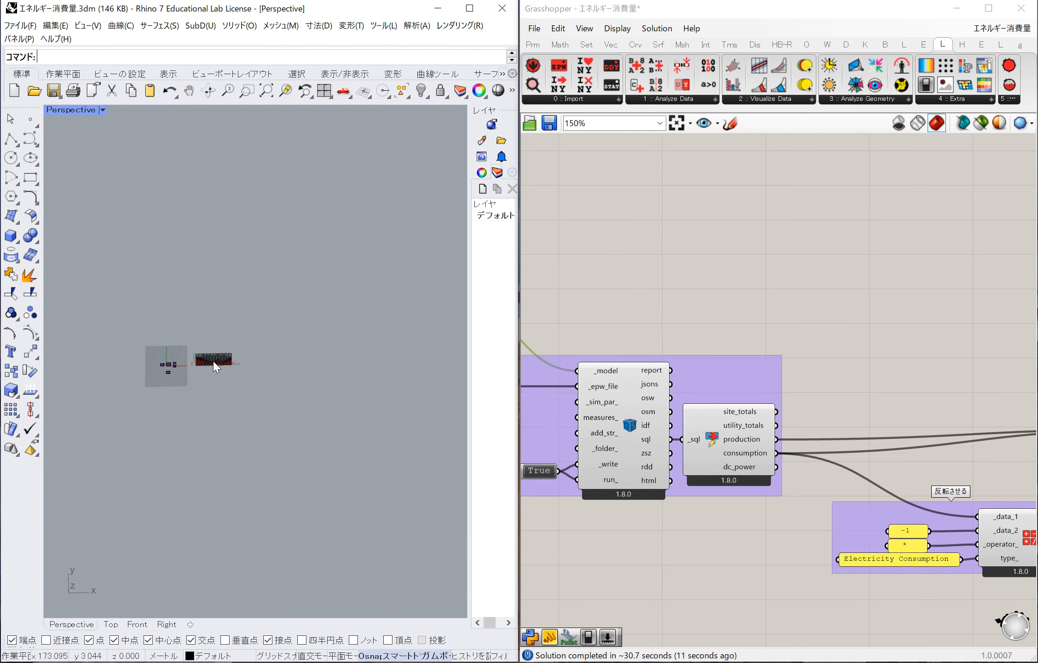
scroll(214, 363, up, 5)
scroll(207, 362, down, 2)
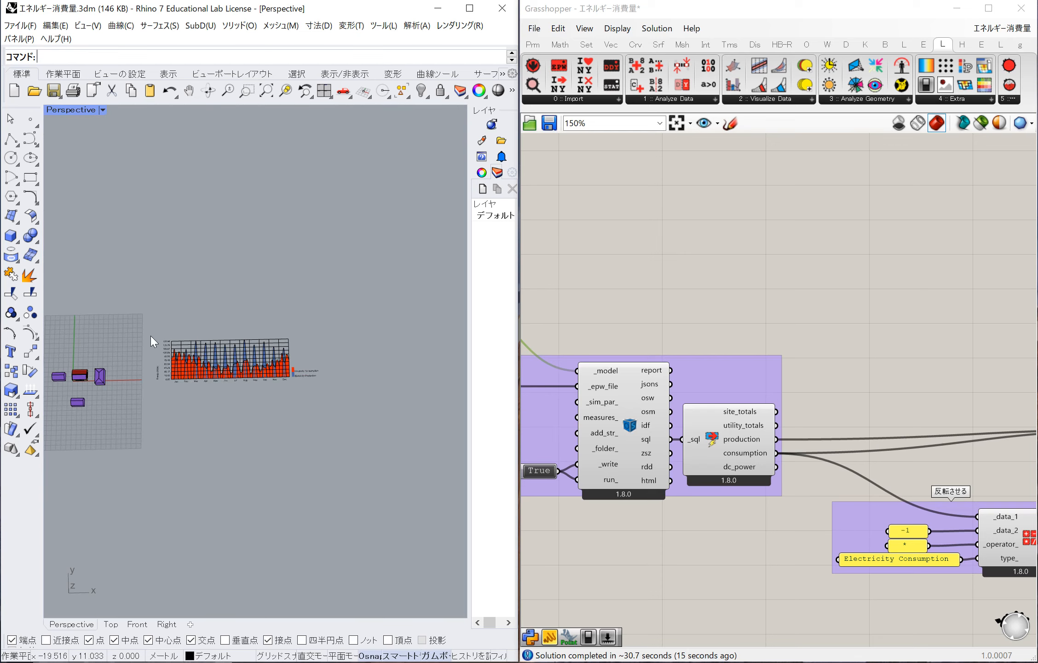
scroll(54, 384, up, 5)
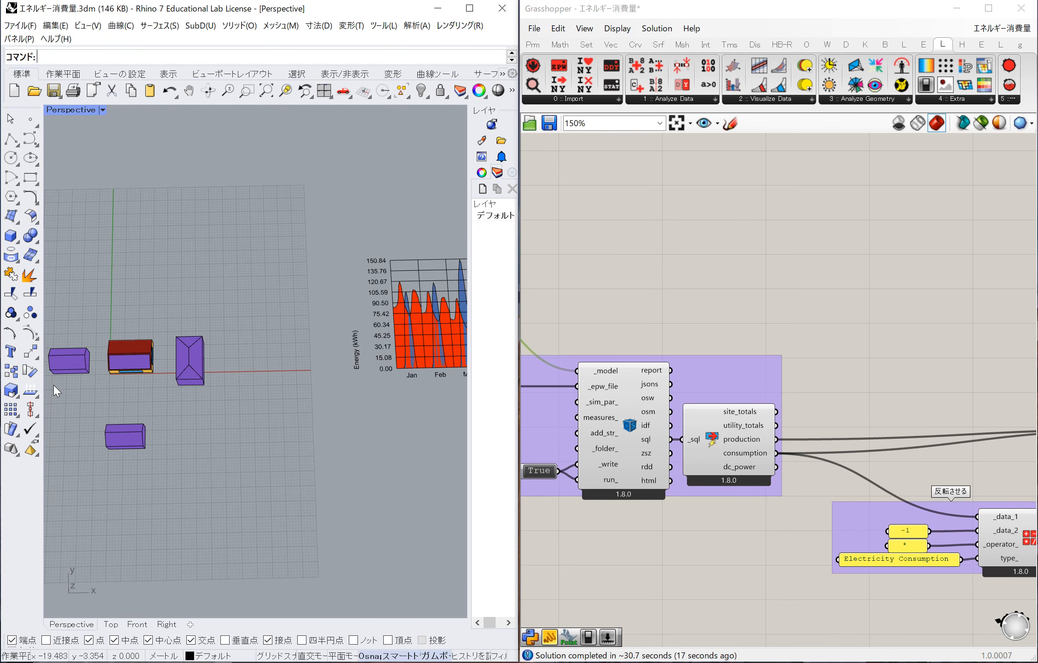
scroll(227, 395, down, 8)
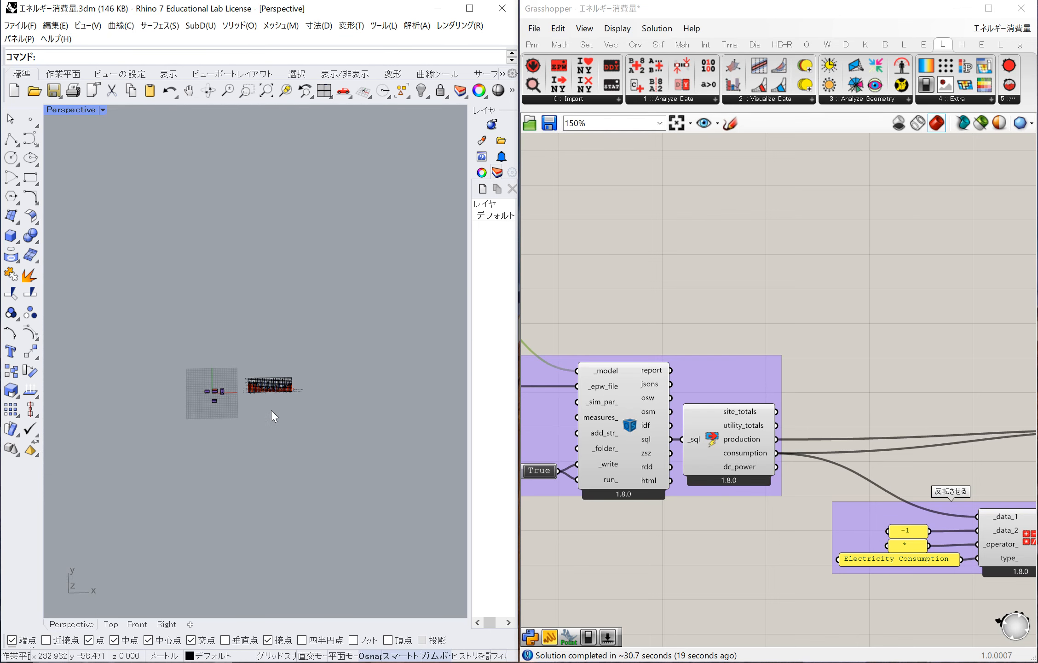
- Turn off the preview of the Monthly Chart component
scroll(831, 406, down, 2)
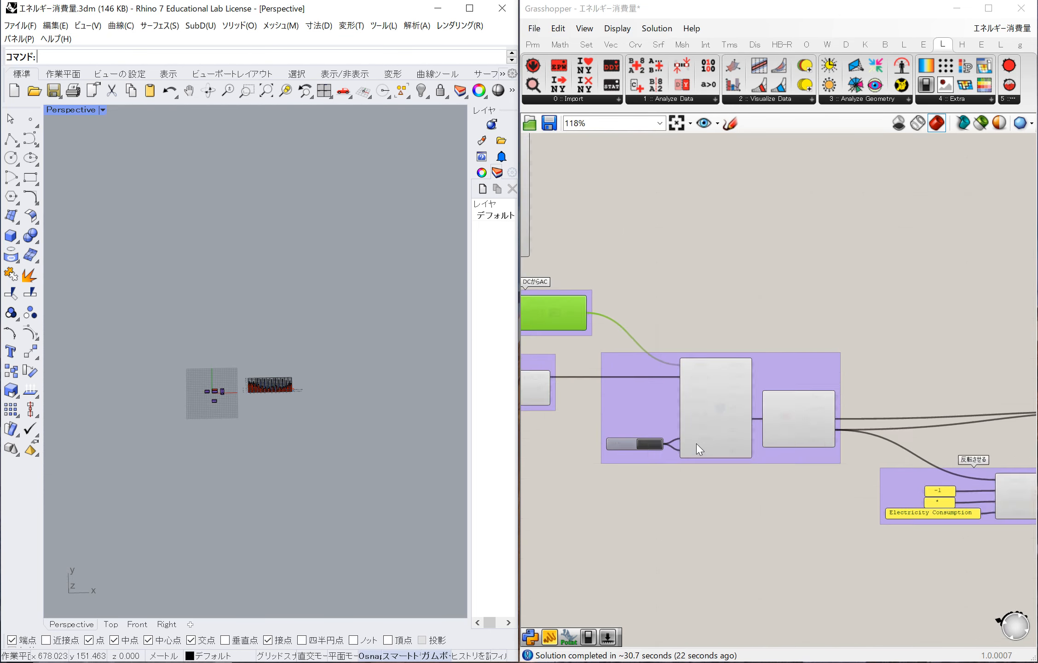
scroll(696, 444, up, 3)
drag(852, 402, 869, 400)
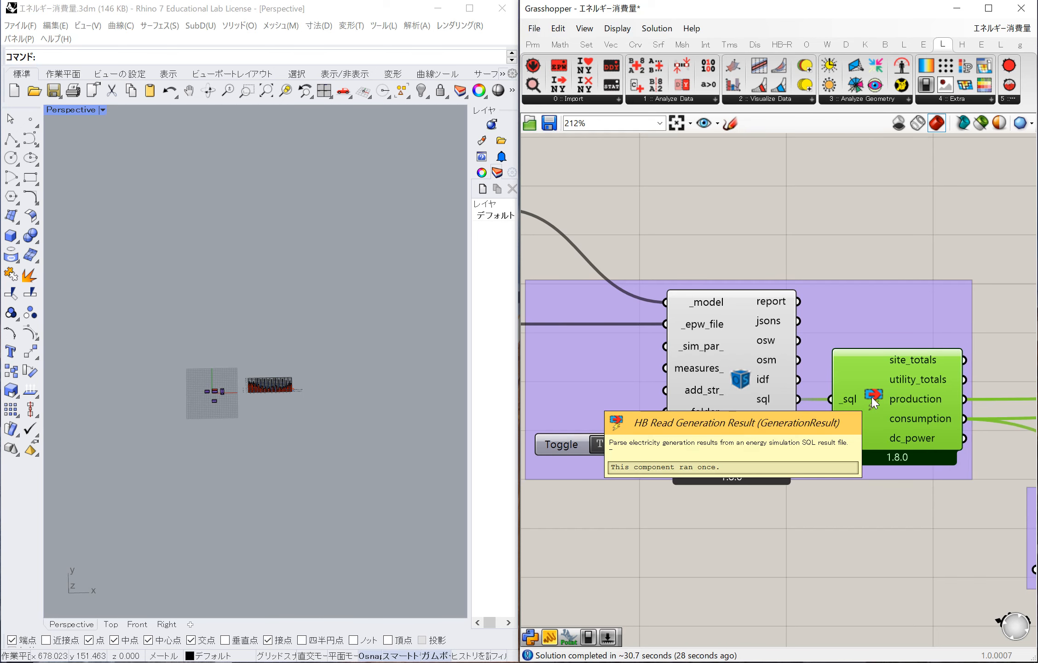
scroll(647, 435, down, 5)
scroll(976, 453, up, 2)
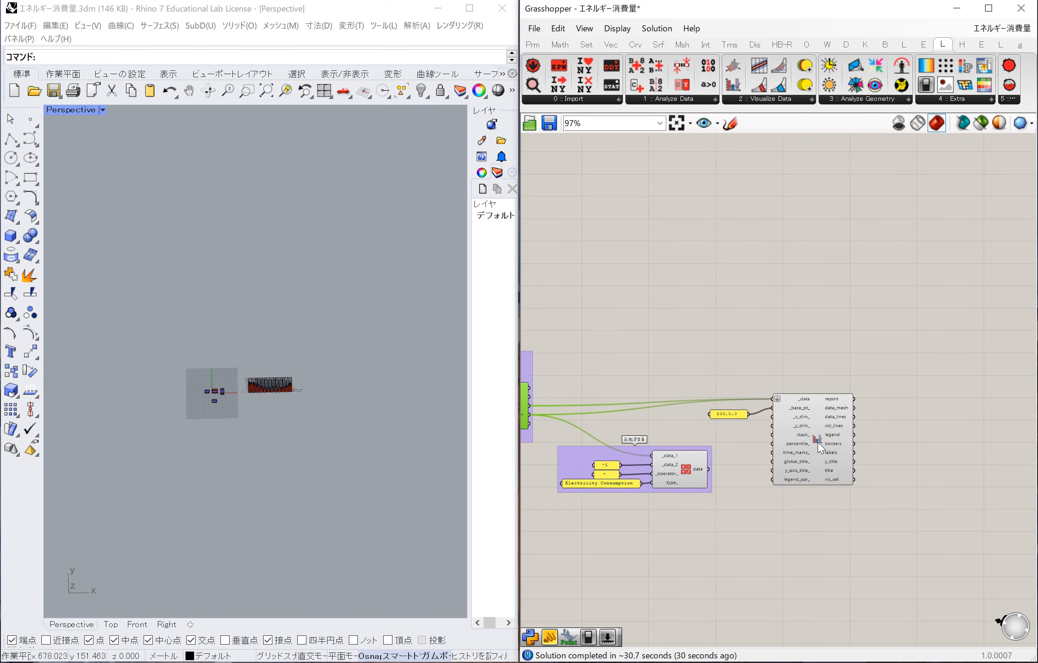
click(815, 436)
right_click(816, 437)
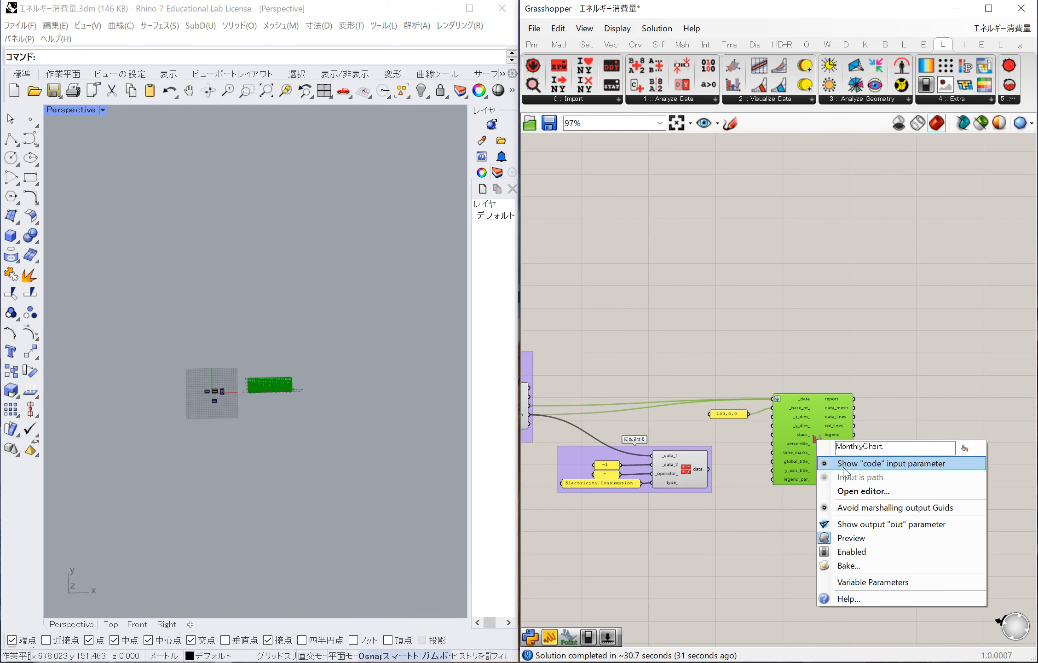
click(855, 537)
- Examine the sql output of HB Model to OSM and its link to the _sql input of HB Read Generation Result
scroll(858, 535, down, 4)
scroll(721, 503, up, 8)
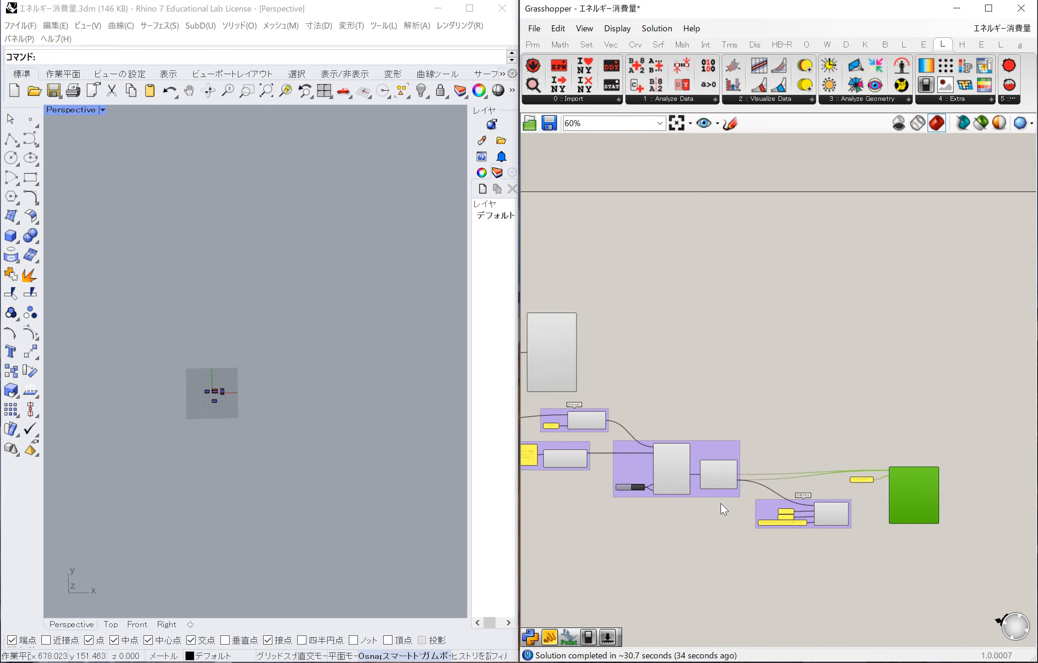
scroll(640, 449, up, 1)
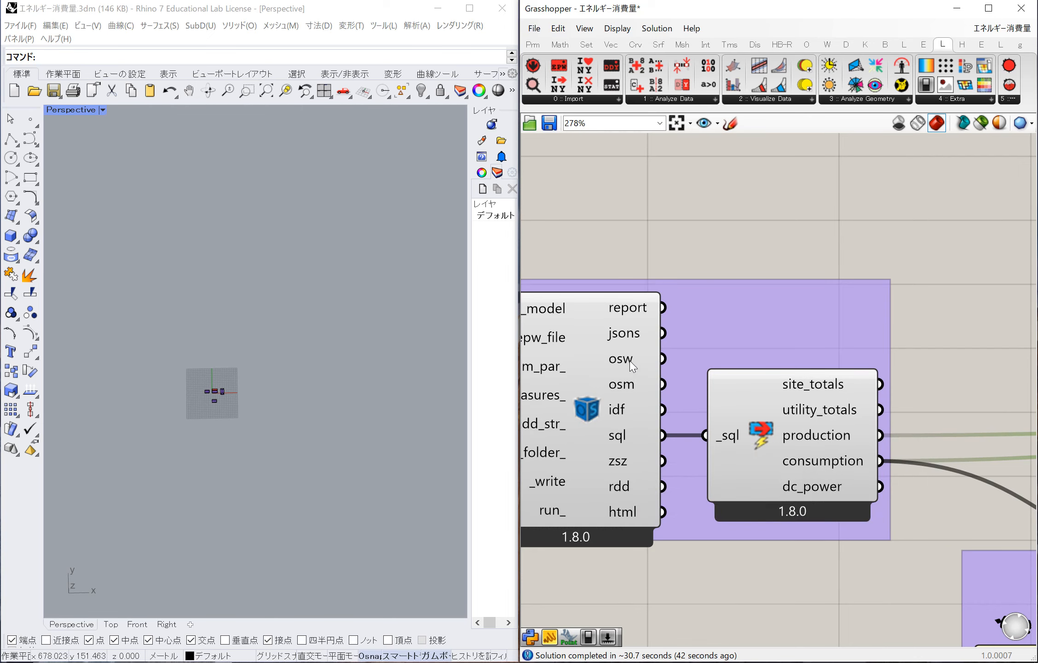
mouse_move(623, 439)
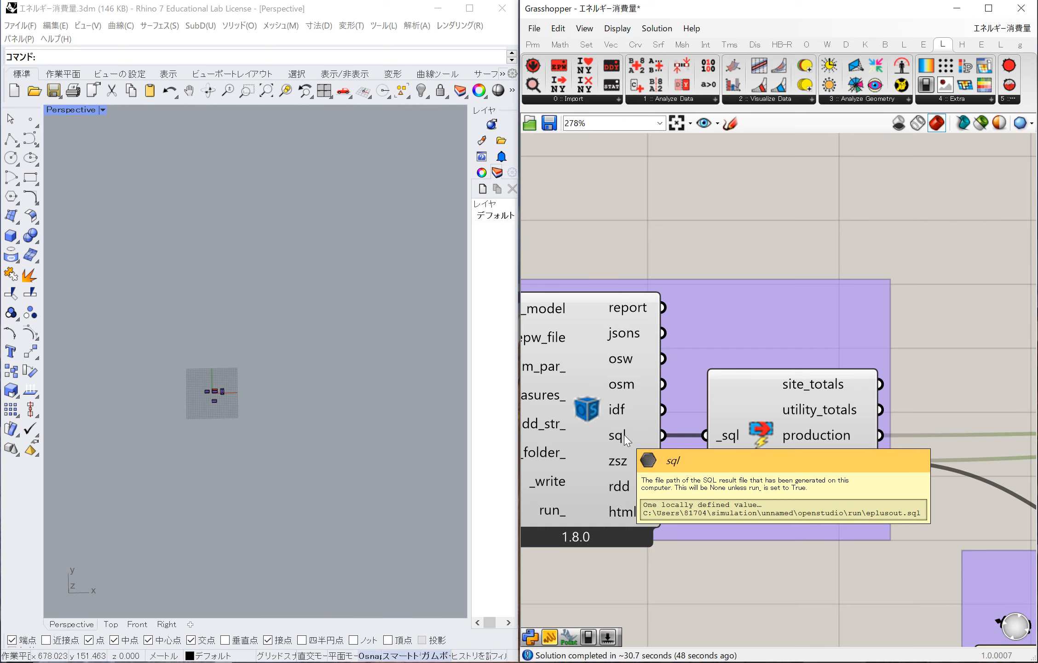
mouse_move(719, 438)
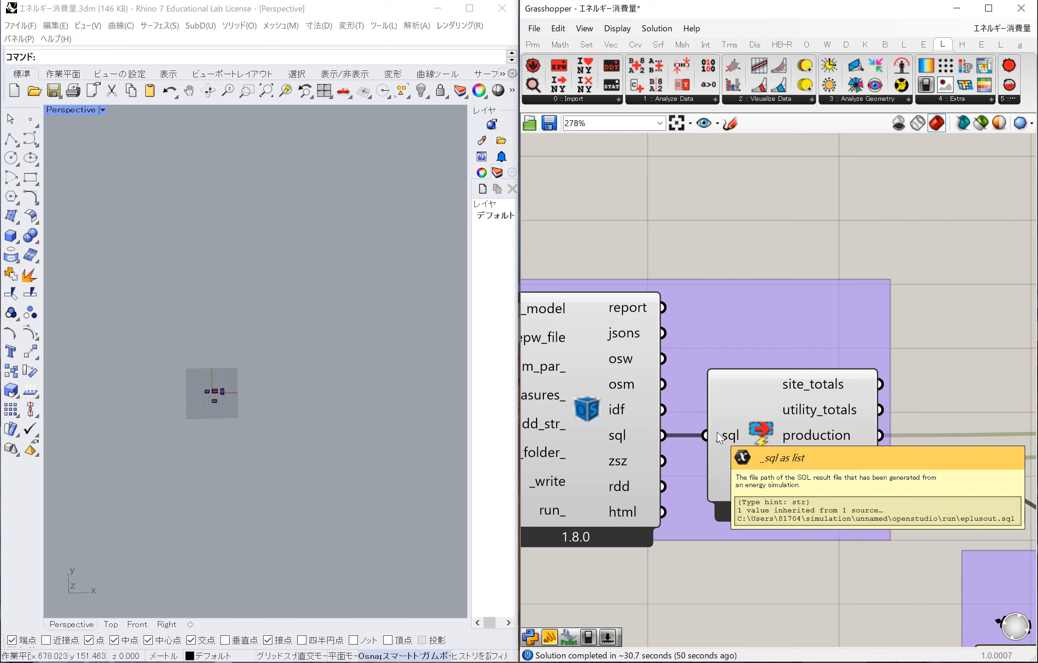
mouse_move(762, 438)
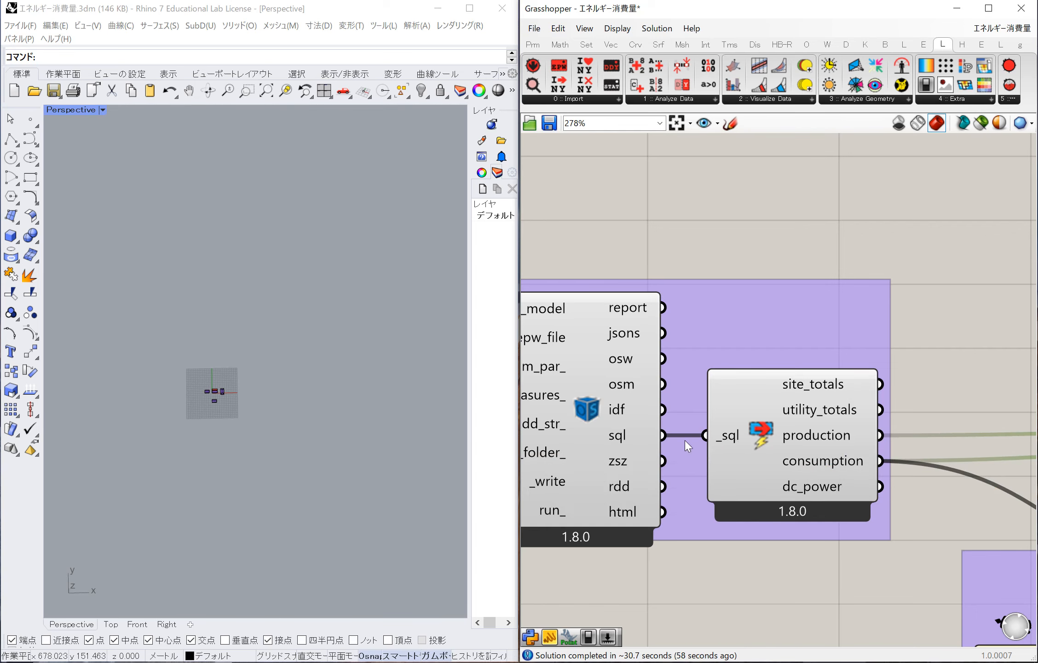
scroll(602, 424, down, 3)
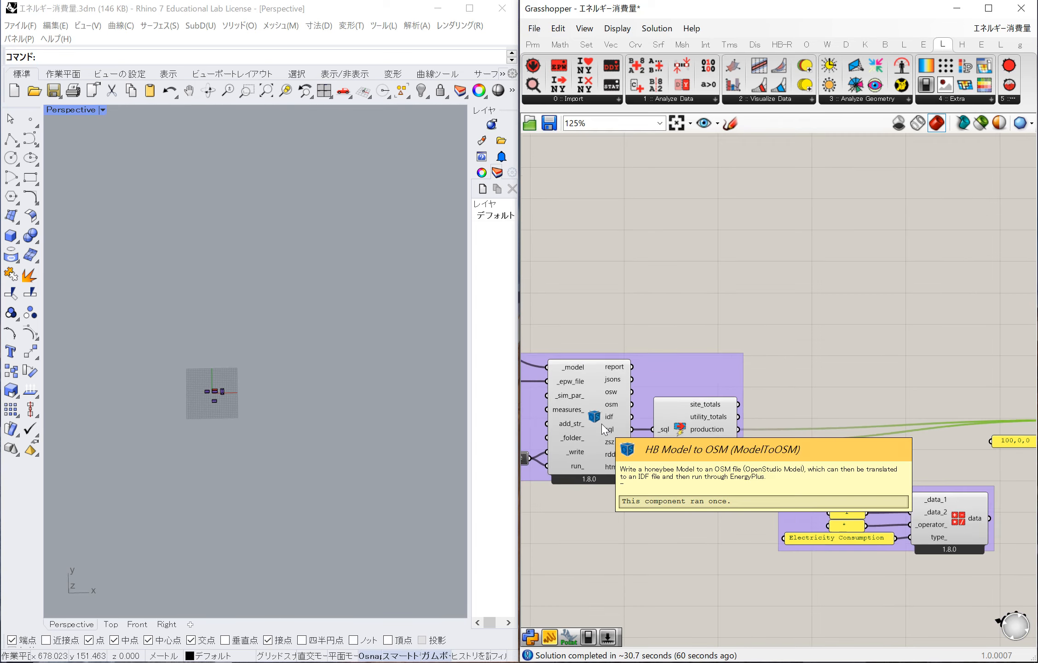
- Examine the production and consumption outputs of HB Read Generation Result and trace their wires to the inversion group and monthly chart
scroll(654, 422, up, 4)
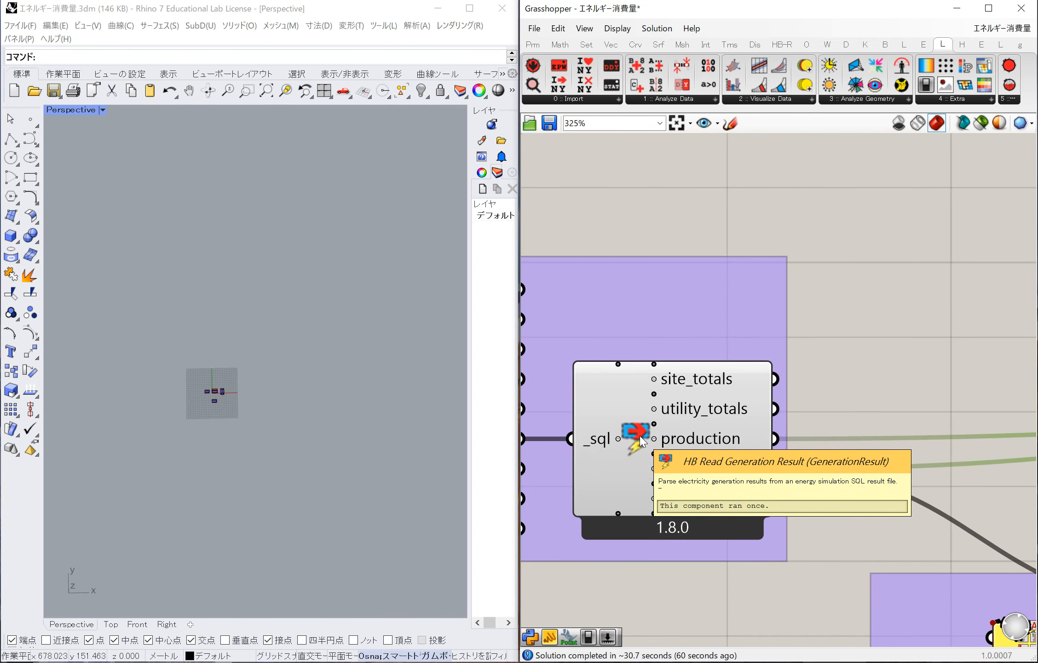
scroll(642, 441, down, 2)
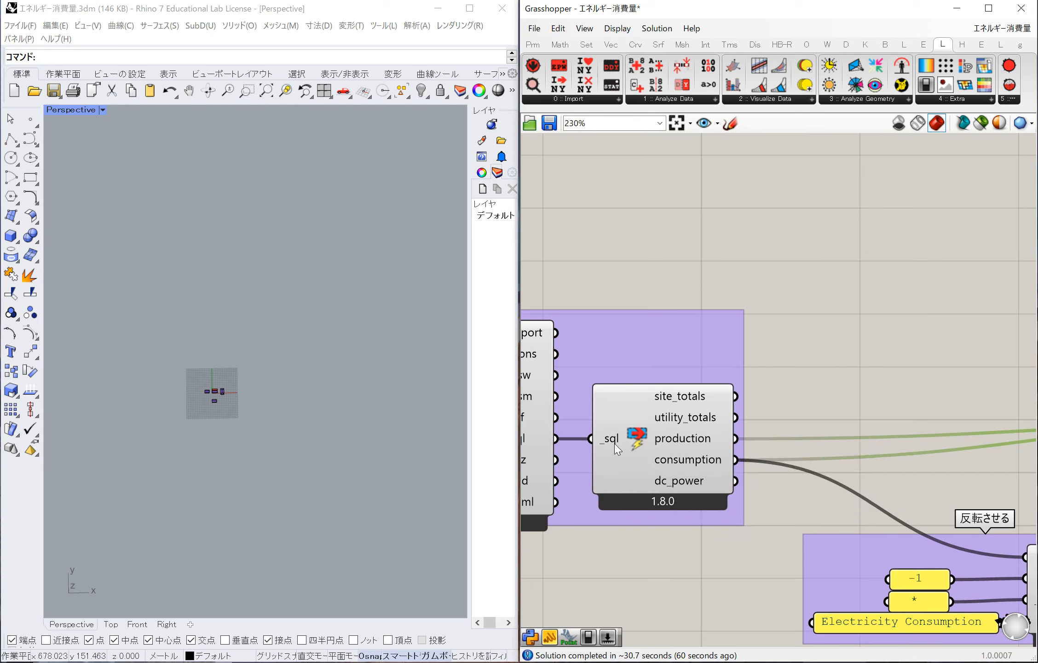
mouse_move(684, 443)
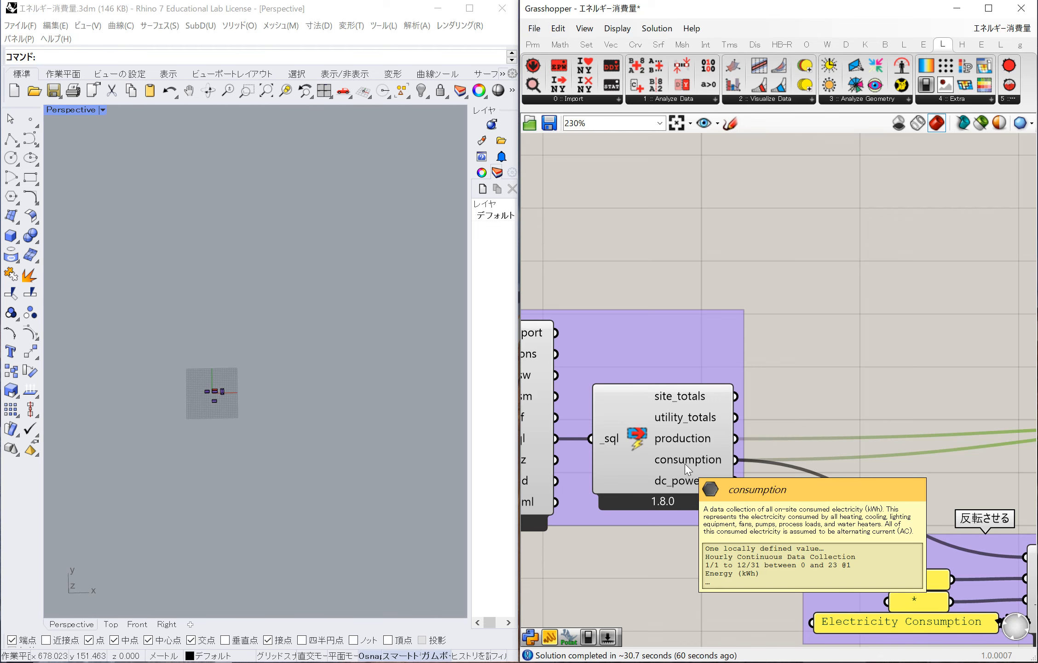
scroll(742, 458, up, 2)
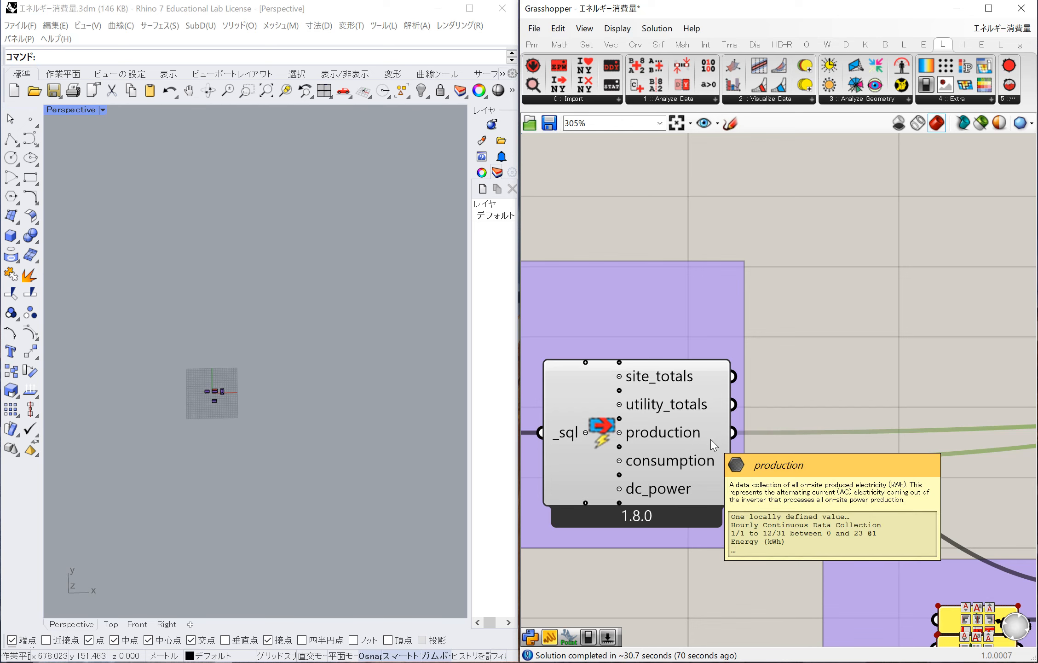
mouse_move(692, 462)
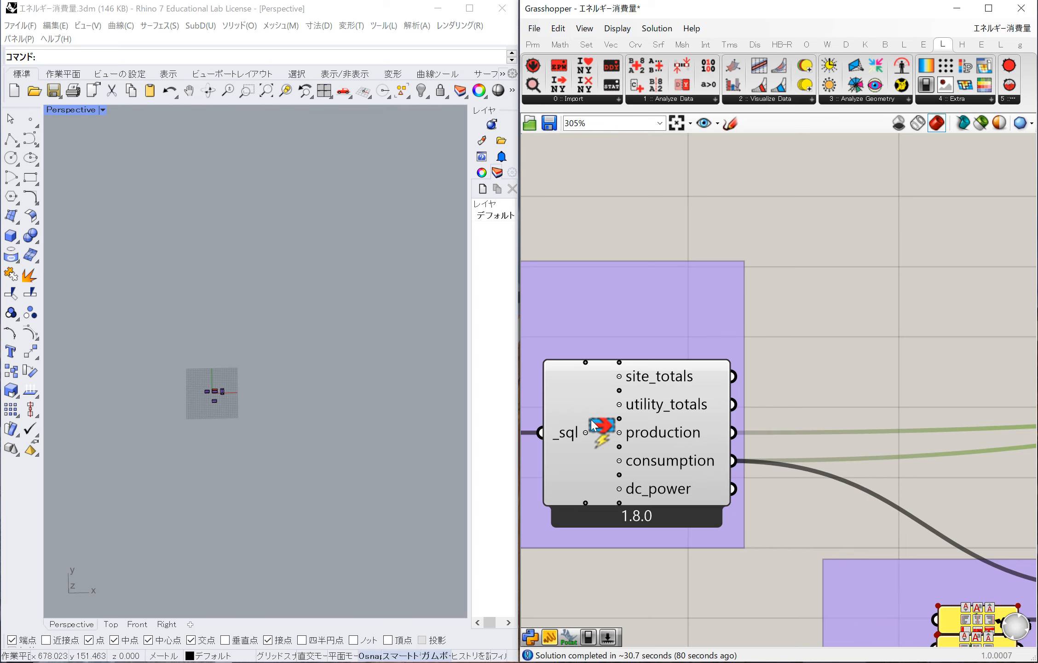
scroll(592, 421, down, 3)
mouse_move(592, 421)
scroll(593, 425, up, 3)
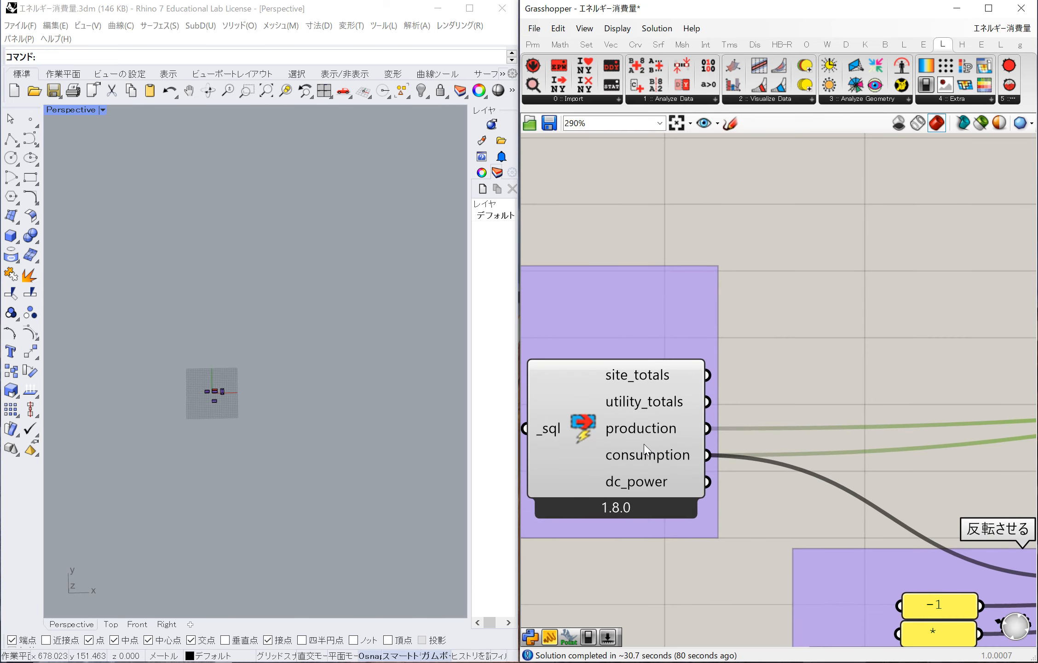
scroll(593, 442, down, 5)
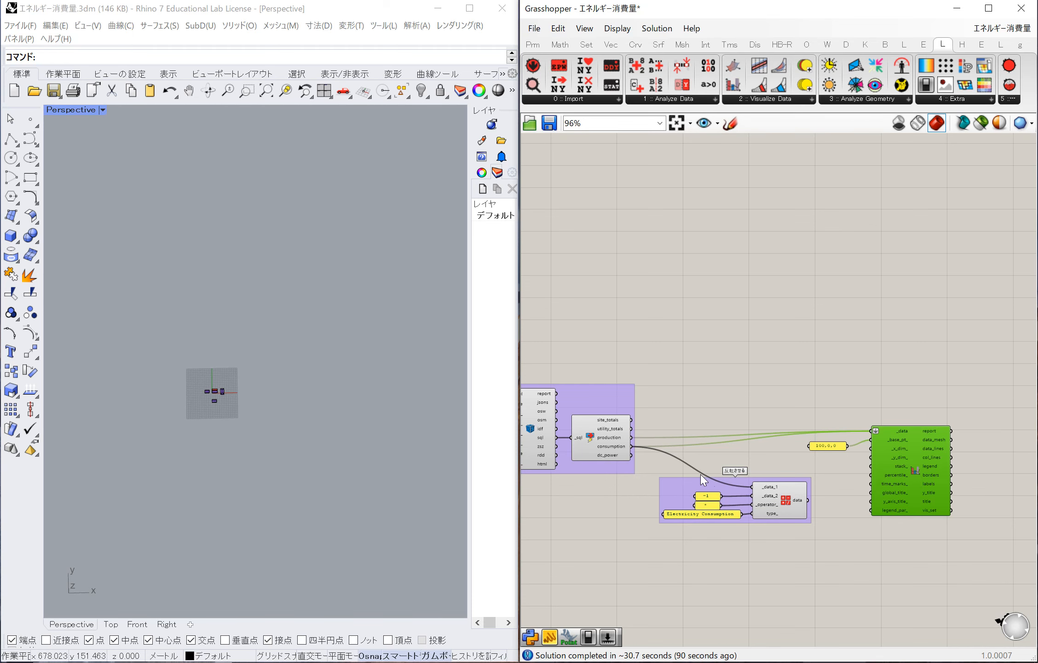
scroll(701, 479, up, 1)
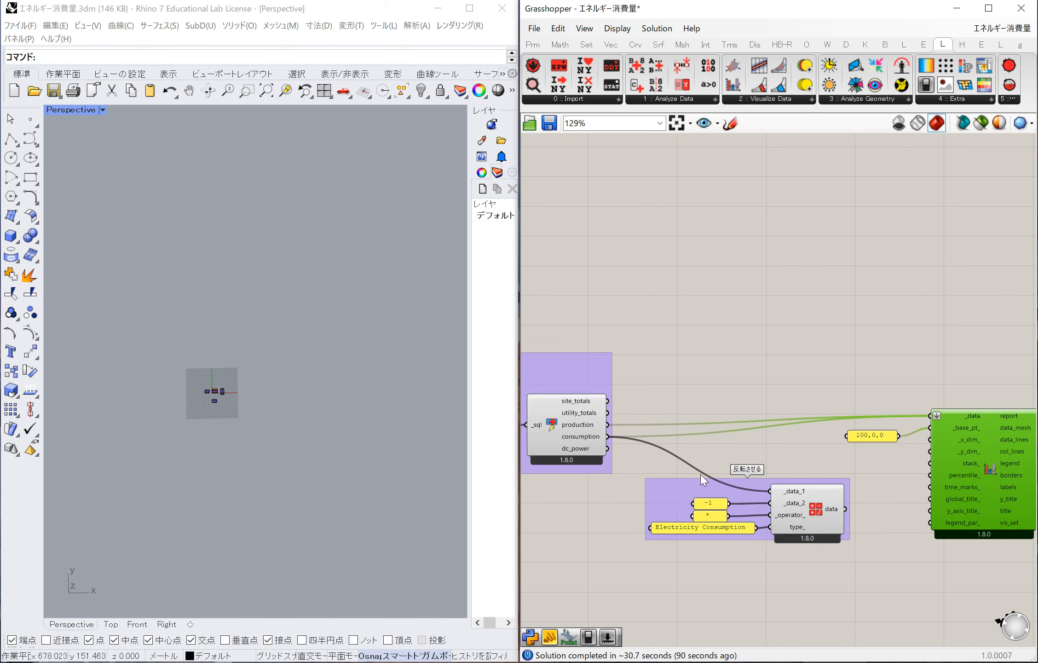
scroll(701, 473, down, 2)
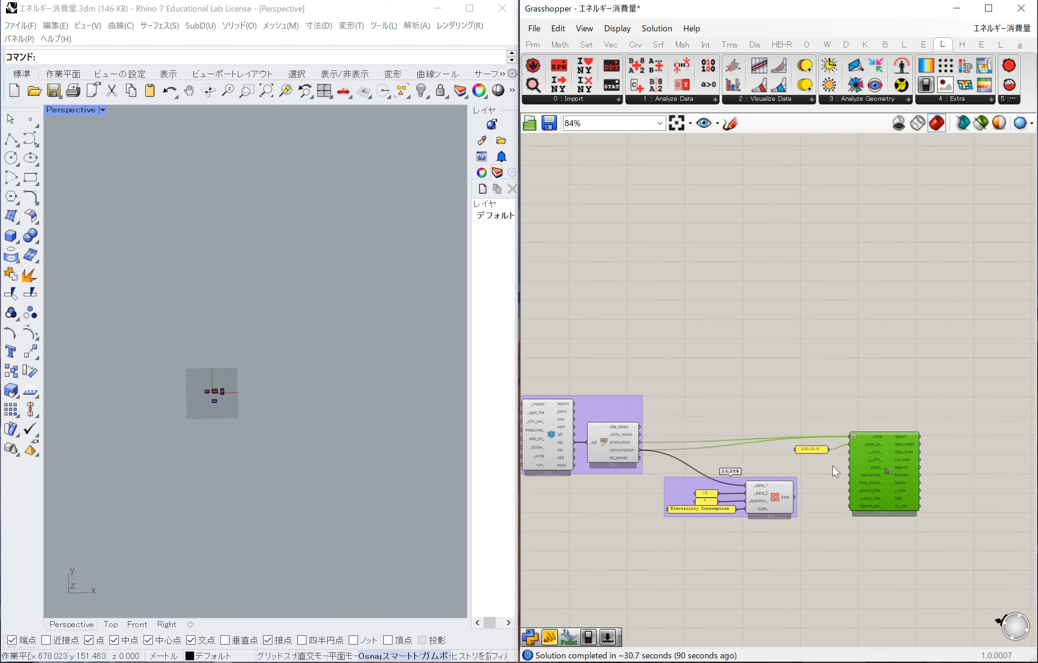
- Trace the production and consumption wires into the monthly chart's _data input and examine the 100,0,0 panel feeding _base_pt_
scroll(852, 464, up, 2)
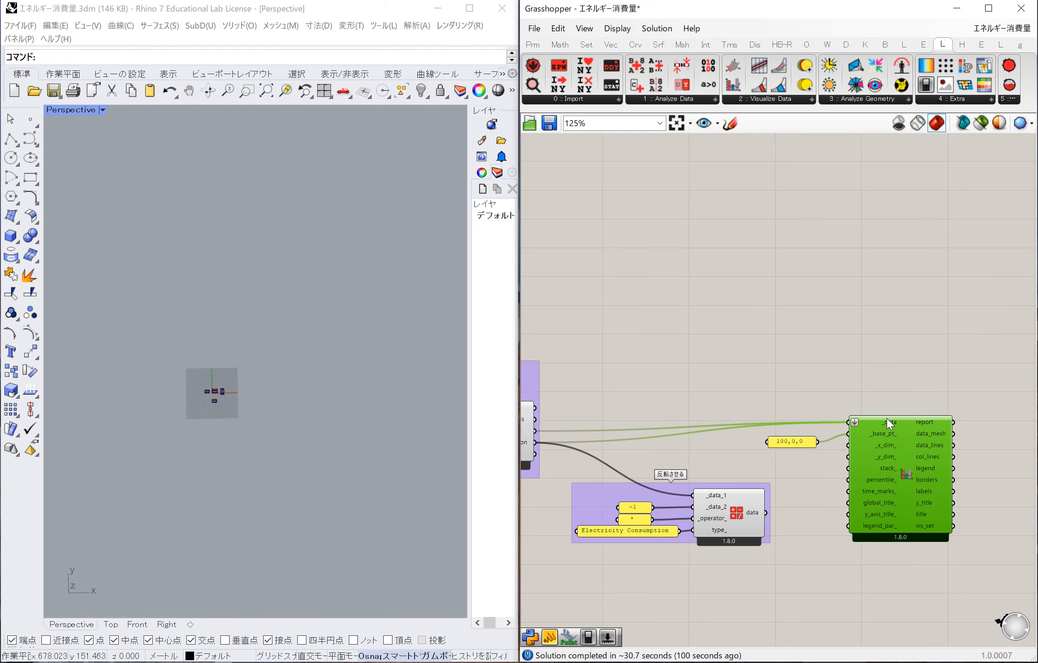
mouse_move(887, 419)
scroll(709, 460, down, 2)
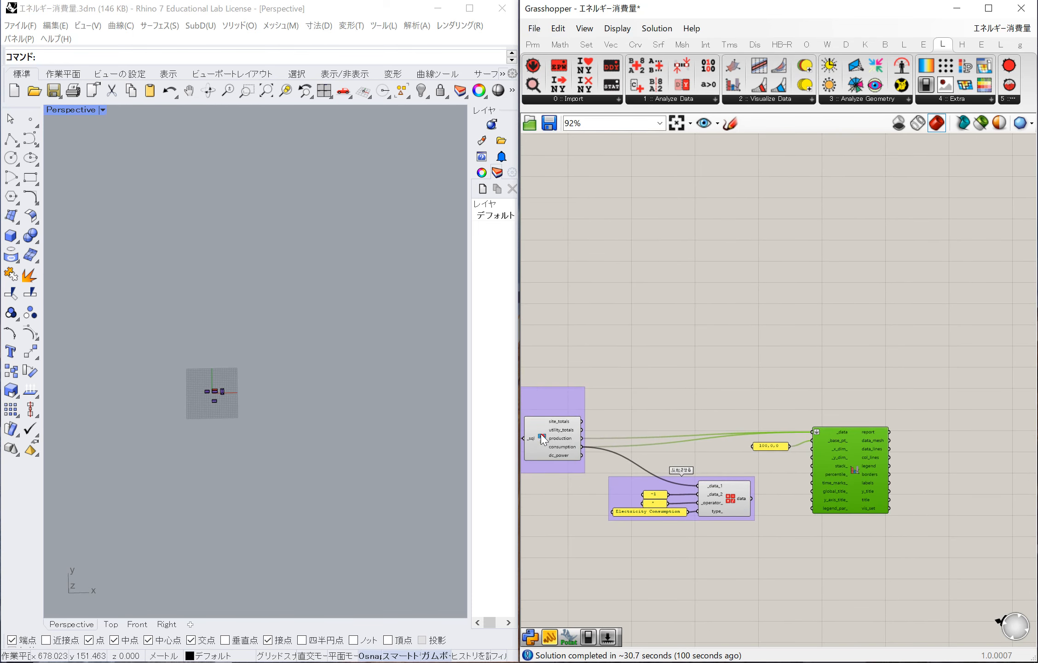
scroll(549, 441, up, 1)
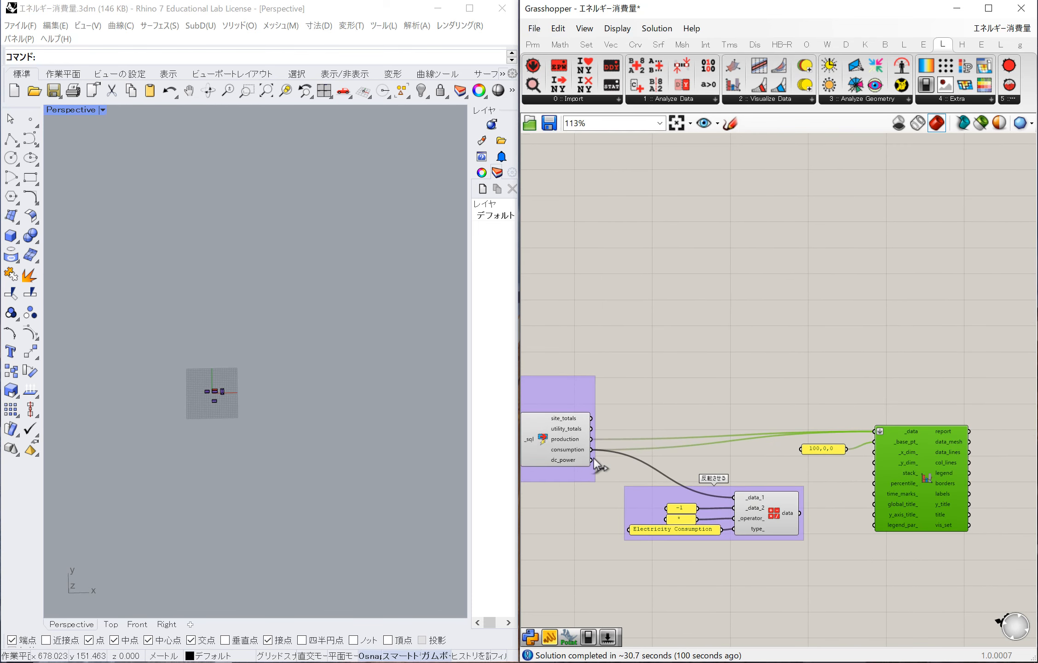
scroll(943, 461, up, 2)
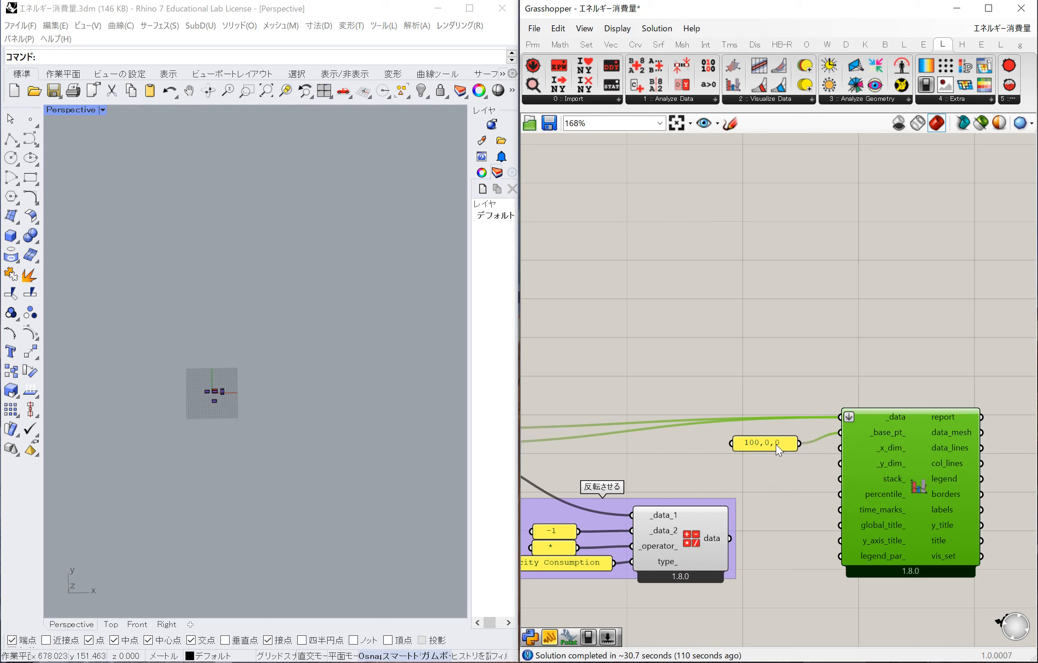
click(775, 450)
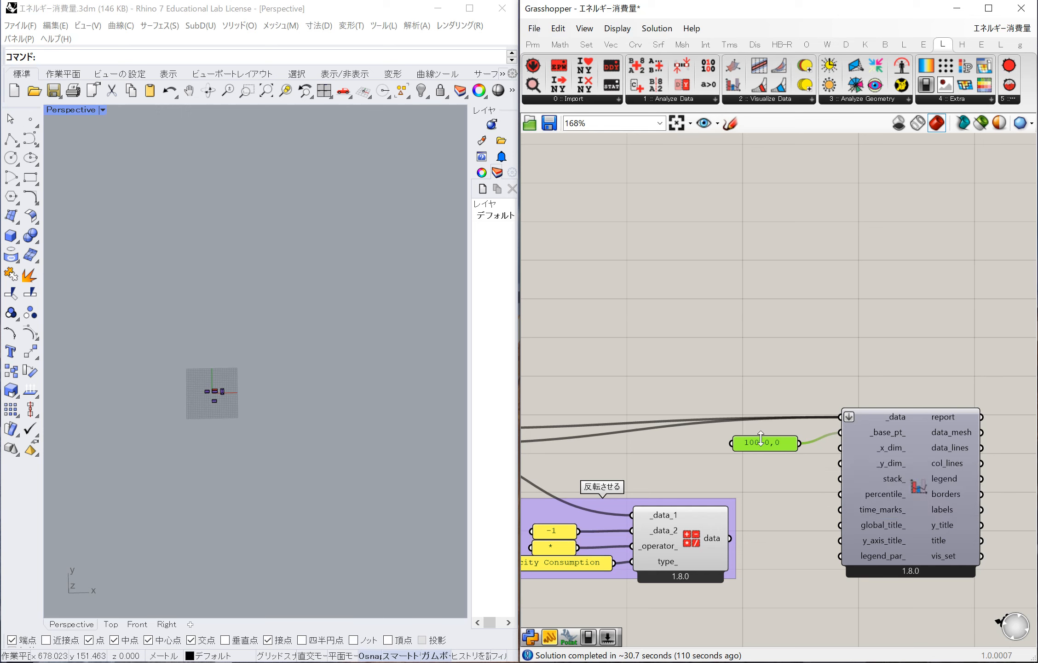
click(167, 481)
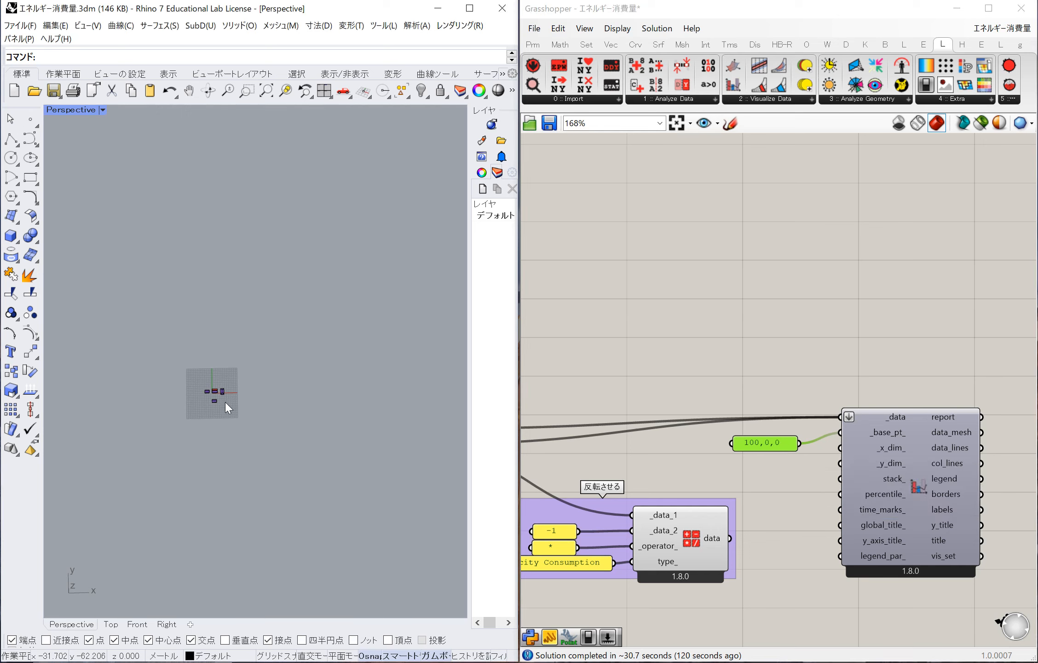
click(839, 474)
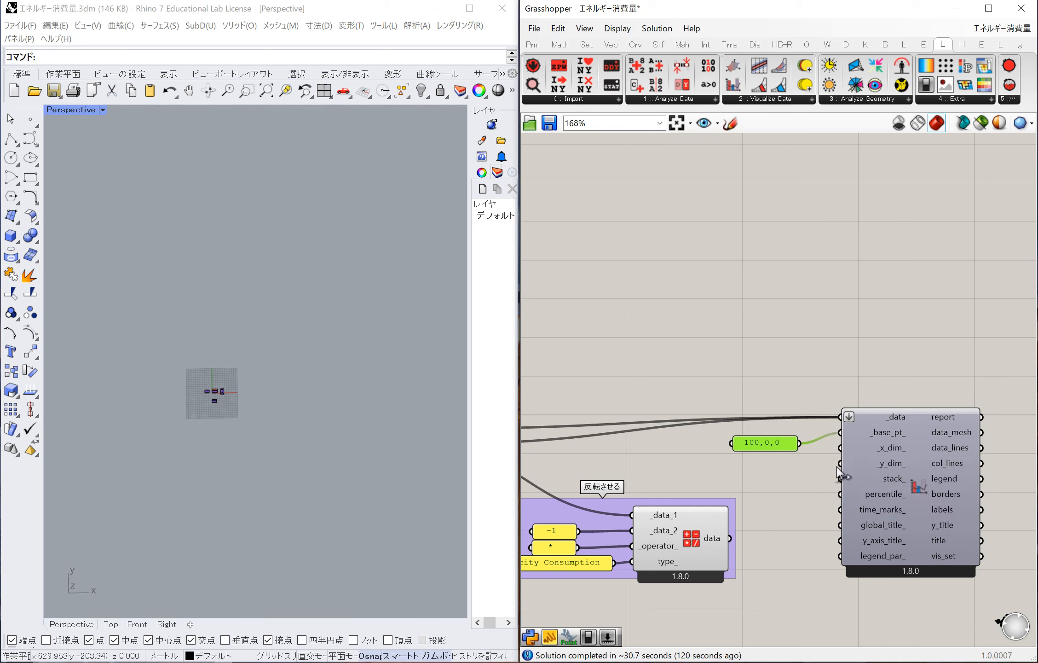
click(801, 503)
- Turn on the preview of the Monthly Chart component
click(917, 488)
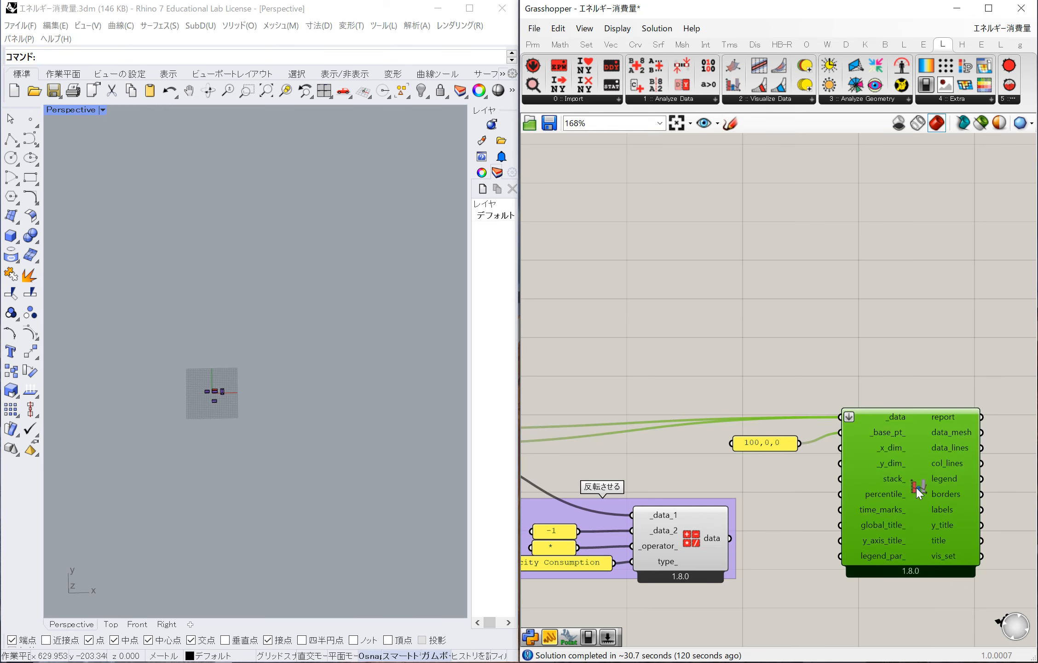
right_click(915, 485)
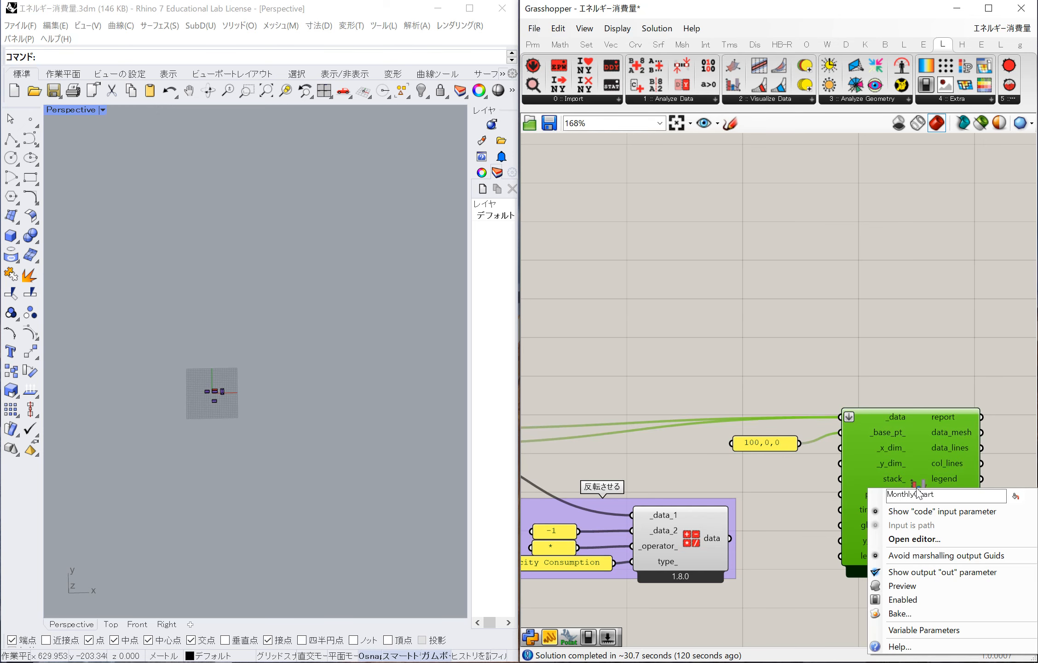
click(910, 586)
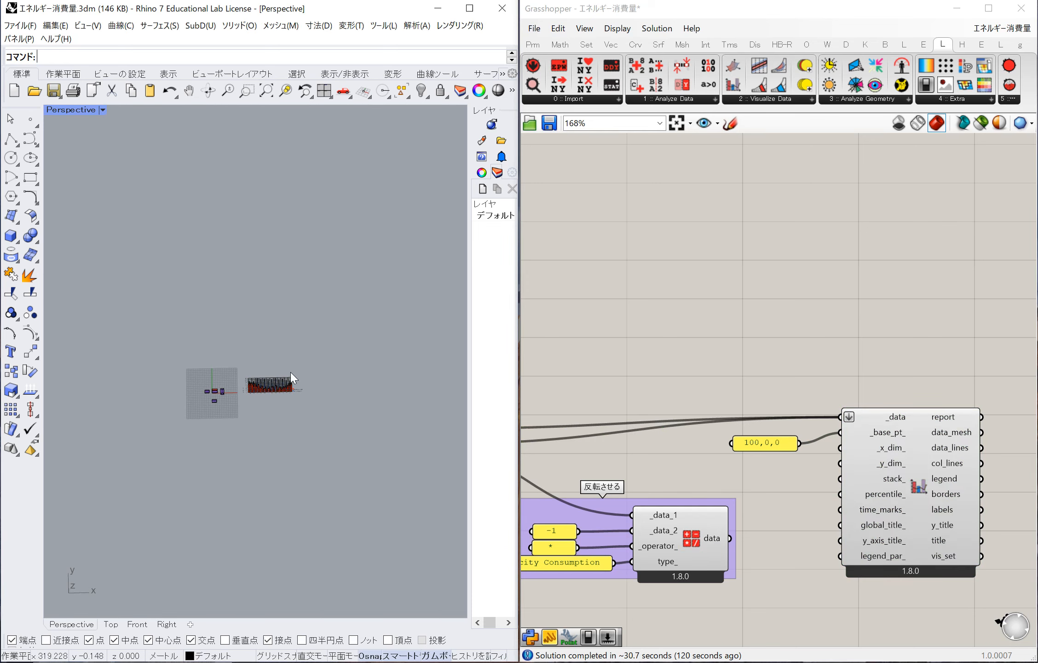
- Examine the whole monthly chart in Rhino, including its energy axis, months and electricity consumption and production legend
scroll(278, 389, up, 5)
scroll(278, 388, up, 3)
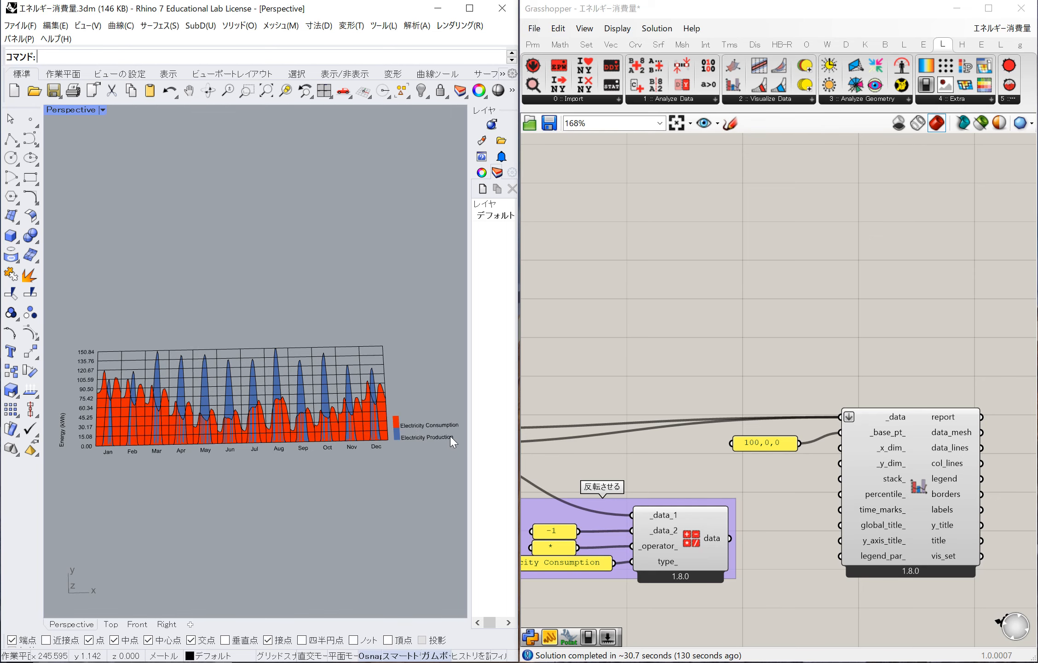
scroll(843, 484, down, 4)
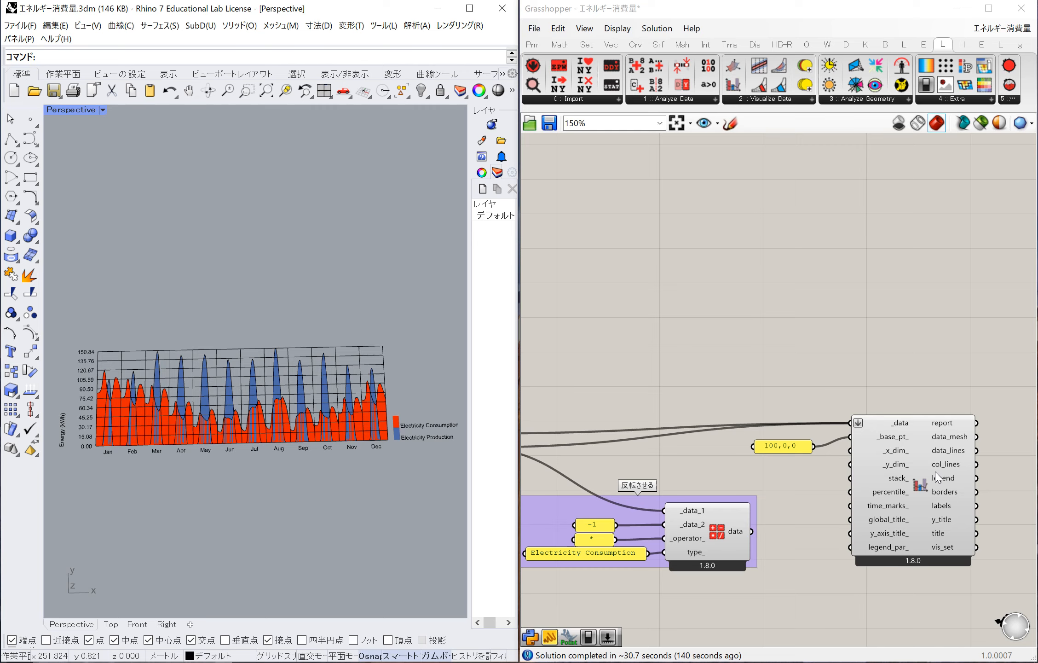
scroll(817, 490, up, 3)
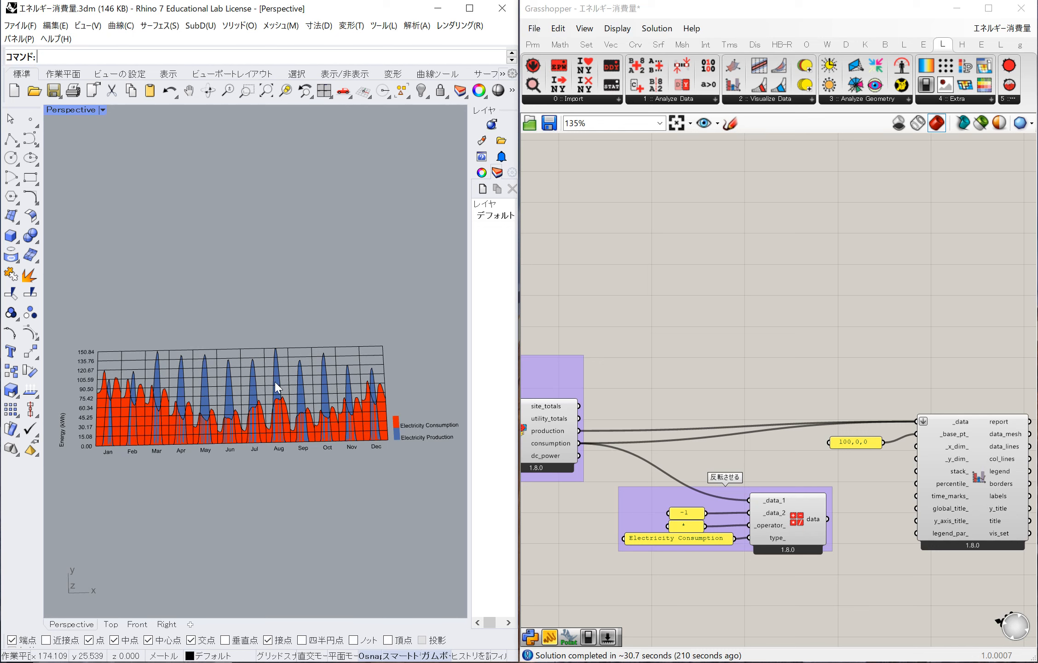
- Examine the April to September consumption and production curves closely and compare them with the whole year
scroll(232, 408, up, 5)
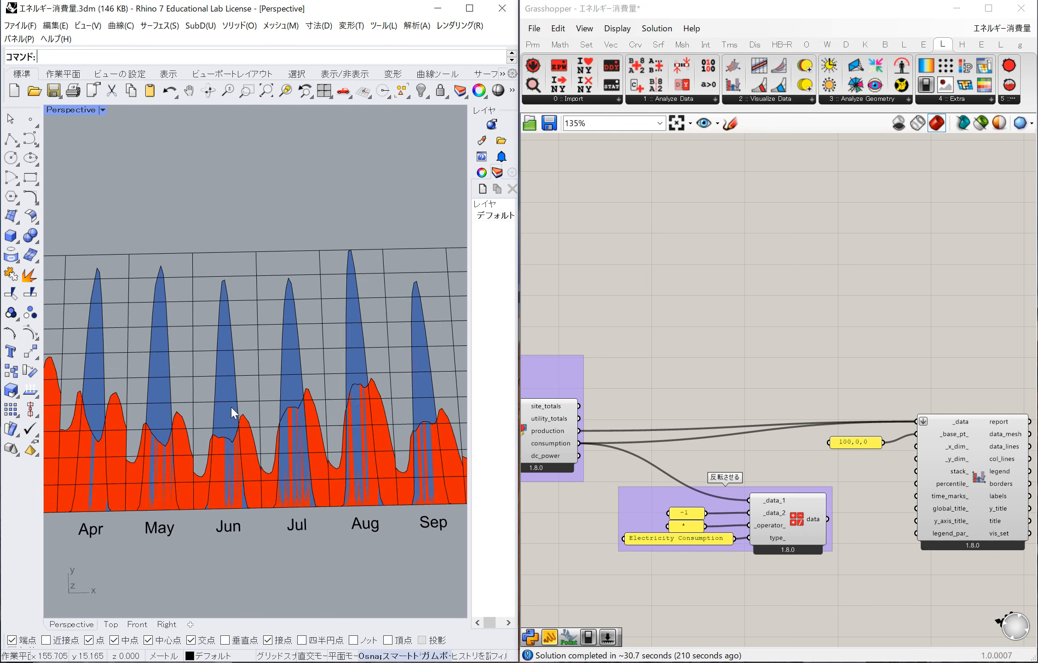
scroll(230, 406, up, 2)
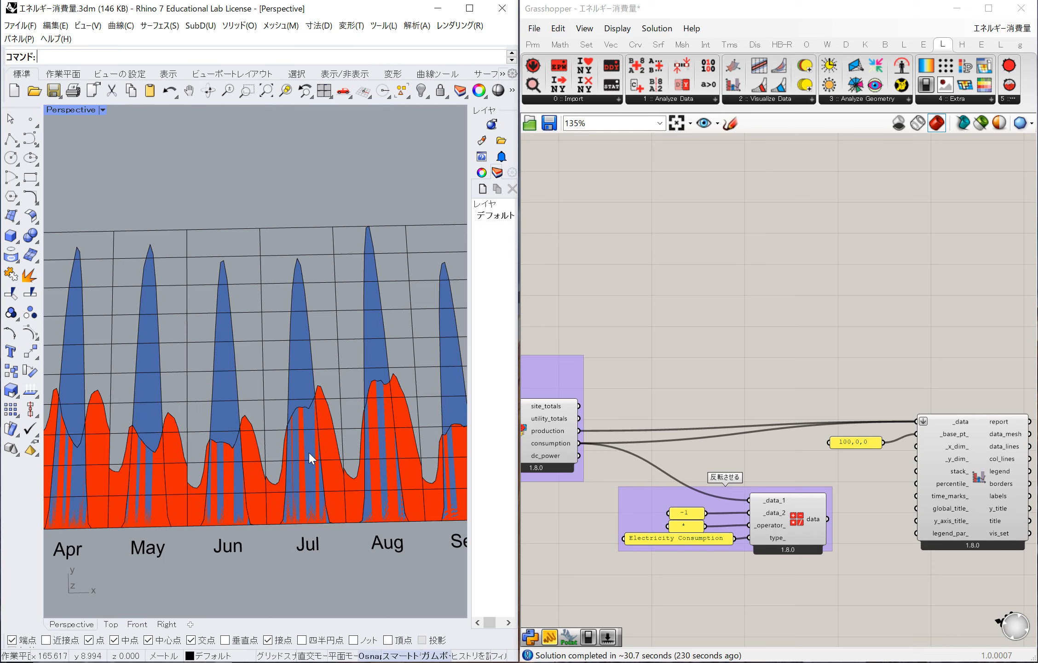
scroll(308, 451, down, 5)
scroll(308, 450, up, 4)
scroll(308, 450, down, 5)
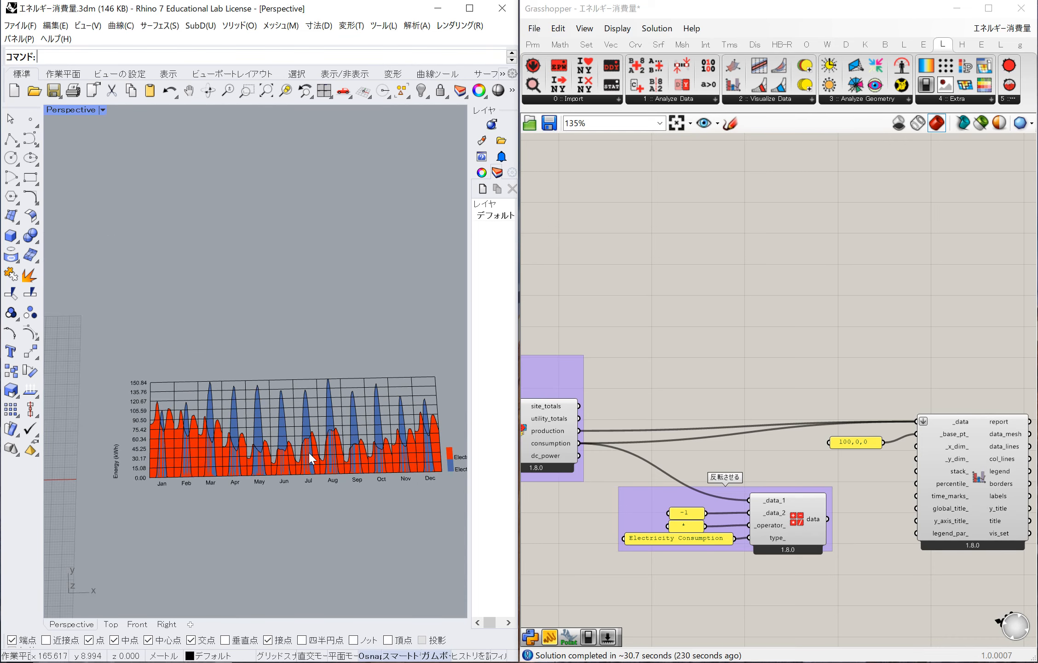
scroll(308, 451, up, 6)
scroll(309, 451, up, 2)
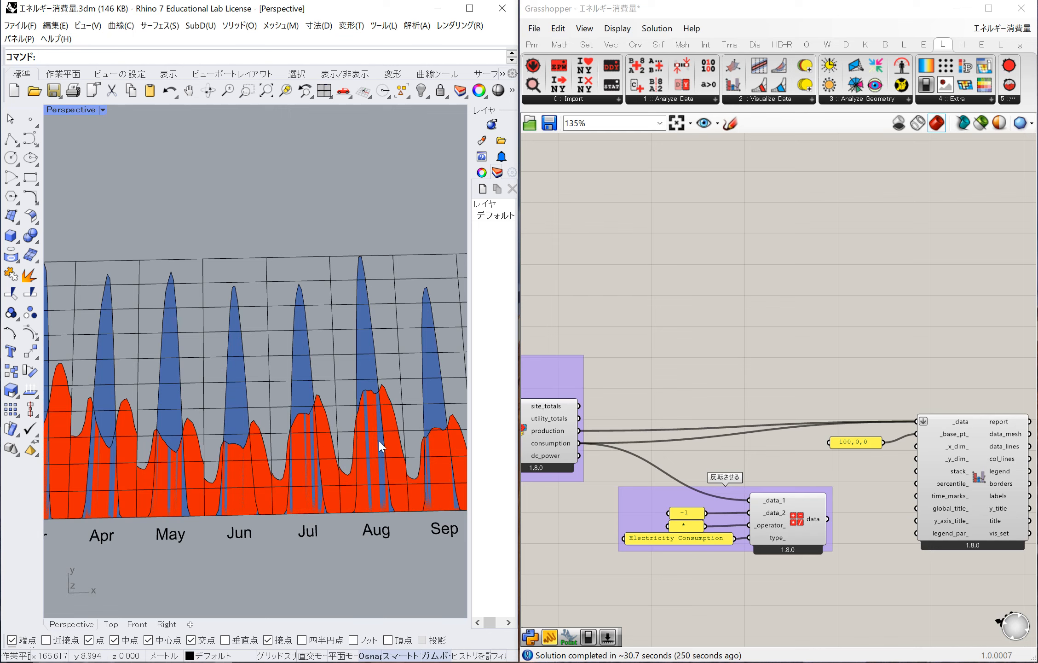
scroll(751, 427, down, 2)
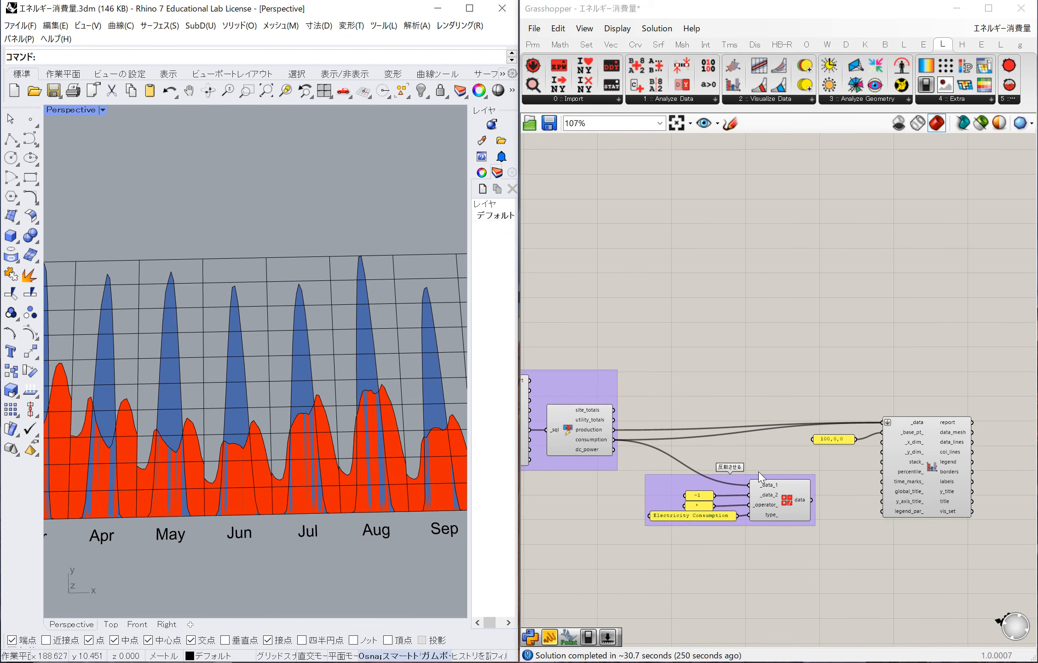
scroll(758, 471, up, 2)
scroll(328, 463, down, 3)
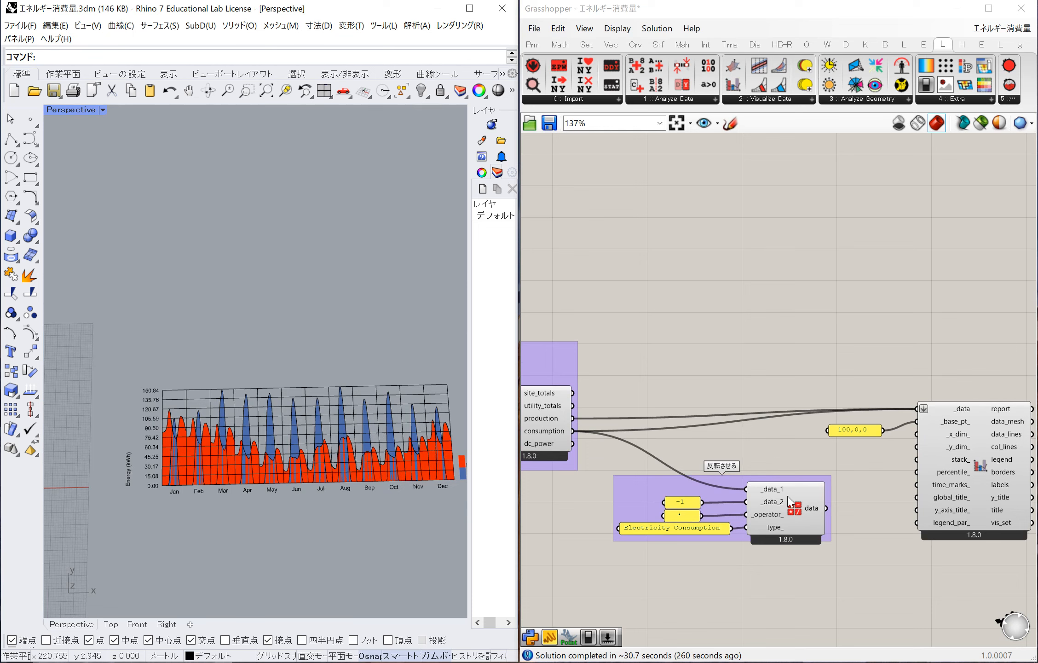
- Examine the inversion group's -1, * and Electricity Consumption panels and compare the type name with the chart legend
mouse_move(794, 508)
click(679, 516)
scroll(680, 520, up, 3)
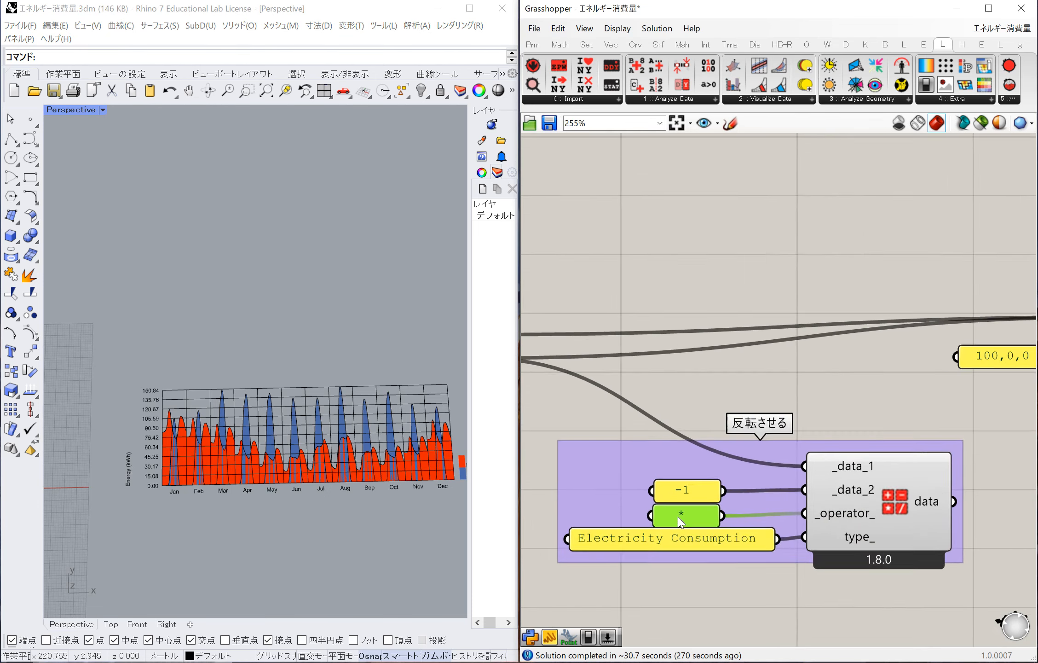
scroll(682, 519, down, 2)
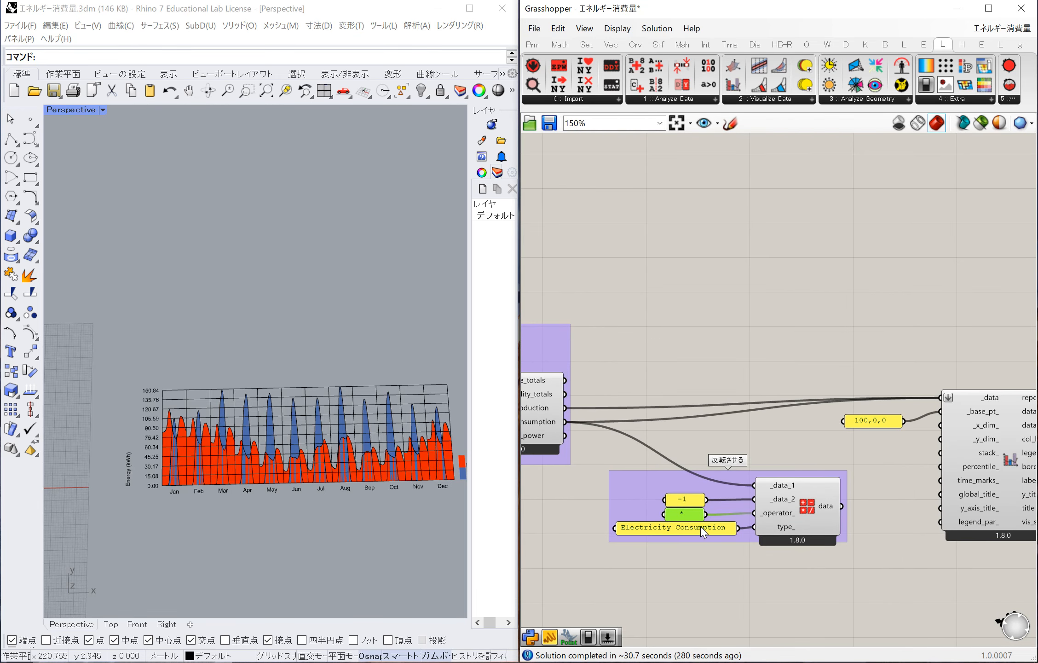
click(702, 531)
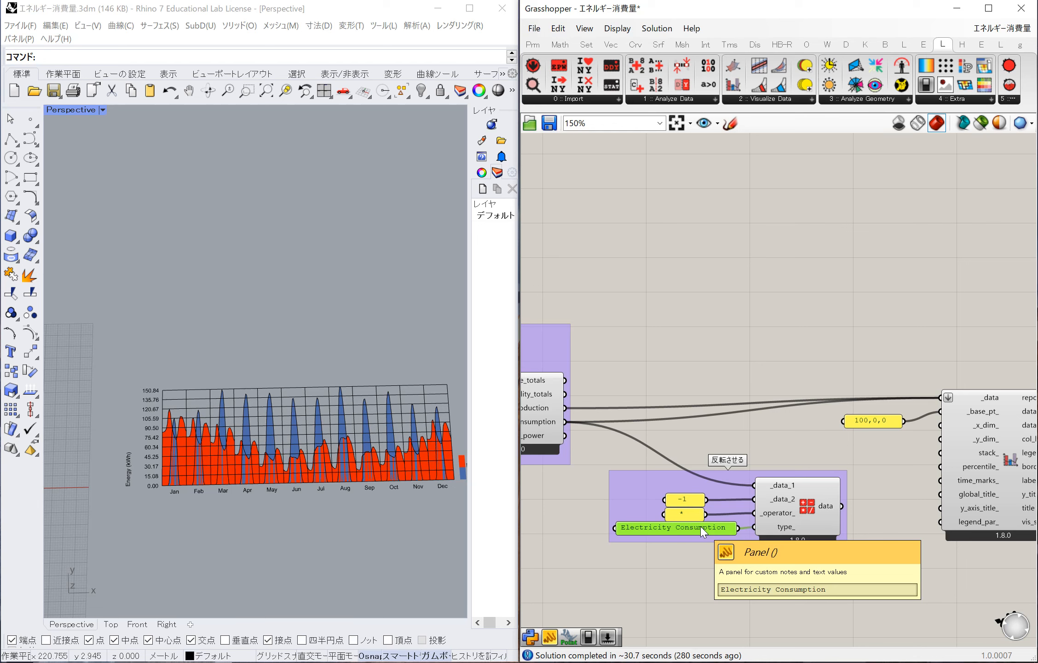
scroll(354, 519, down, 5)
scroll(398, 505, up, 8)
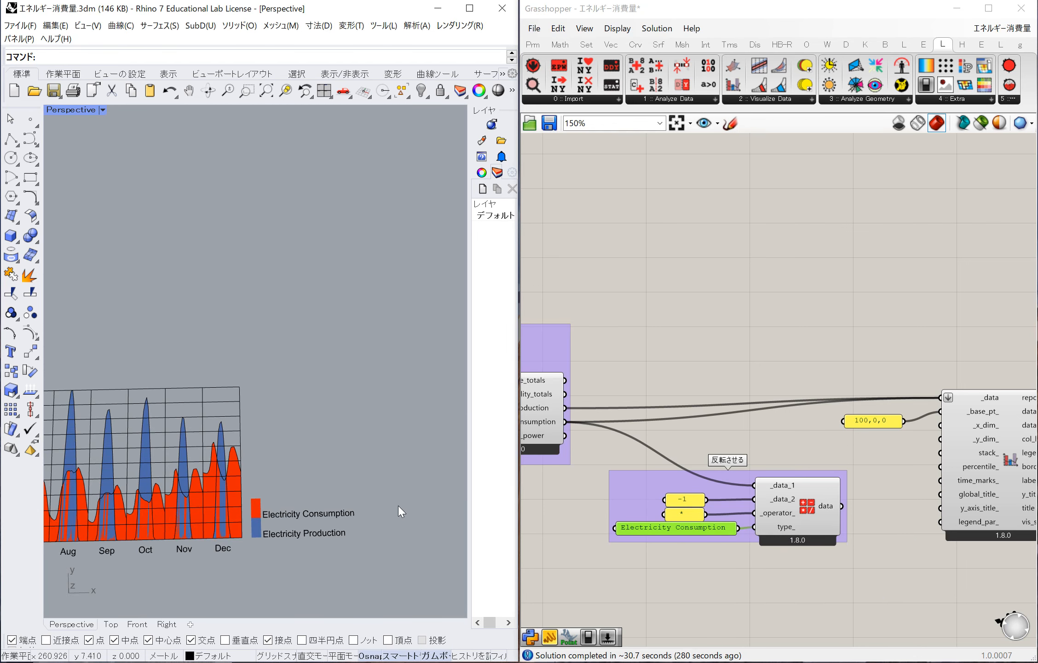
- Replace the direct consumption wire at the monthly chart's _data input with the inversion group's data output
drag(842, 505, 903, 460)
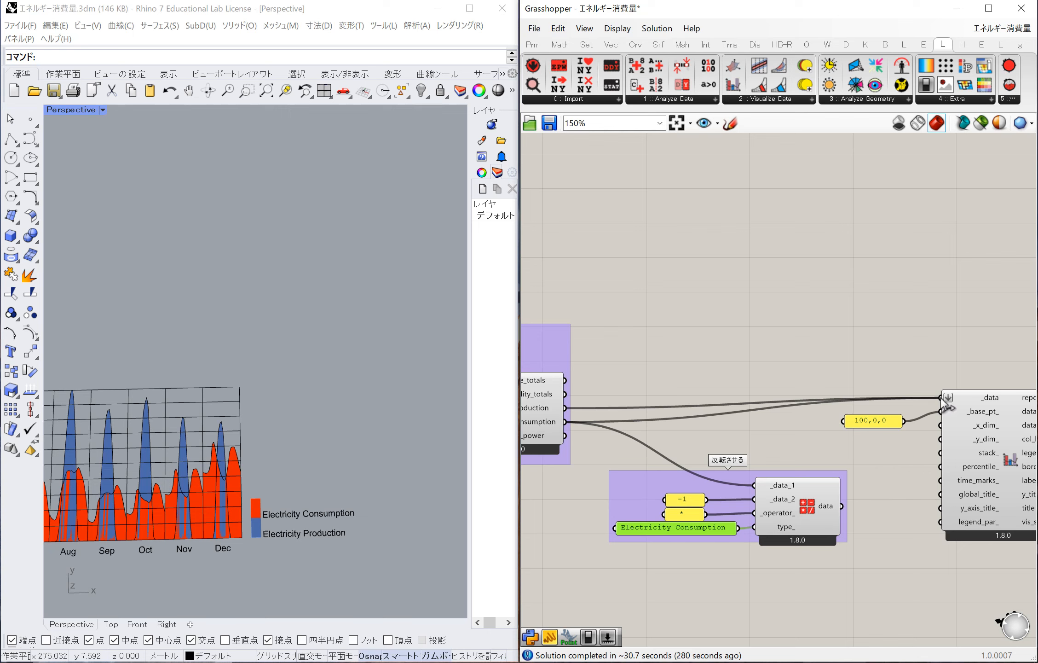
ctrl+drag(939, 397, 571, 422)
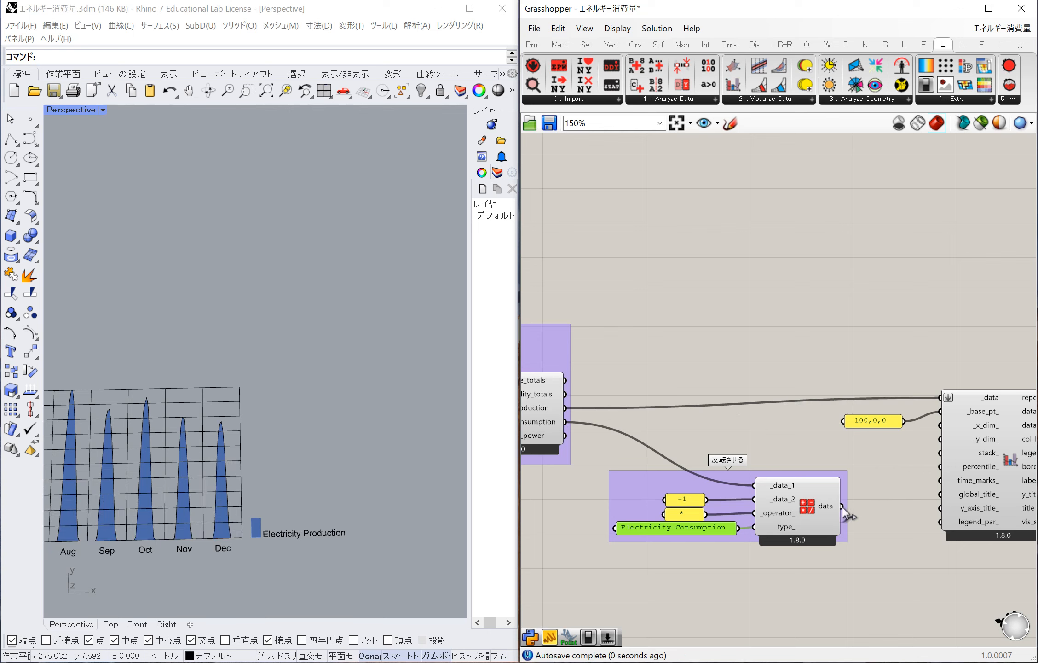
drag(840, 505, 941, 398)
- Examine the chart with inverted consumption in Rhino and the -1 and * panels that produce the inversion
scroll(338, 525, down, 10)
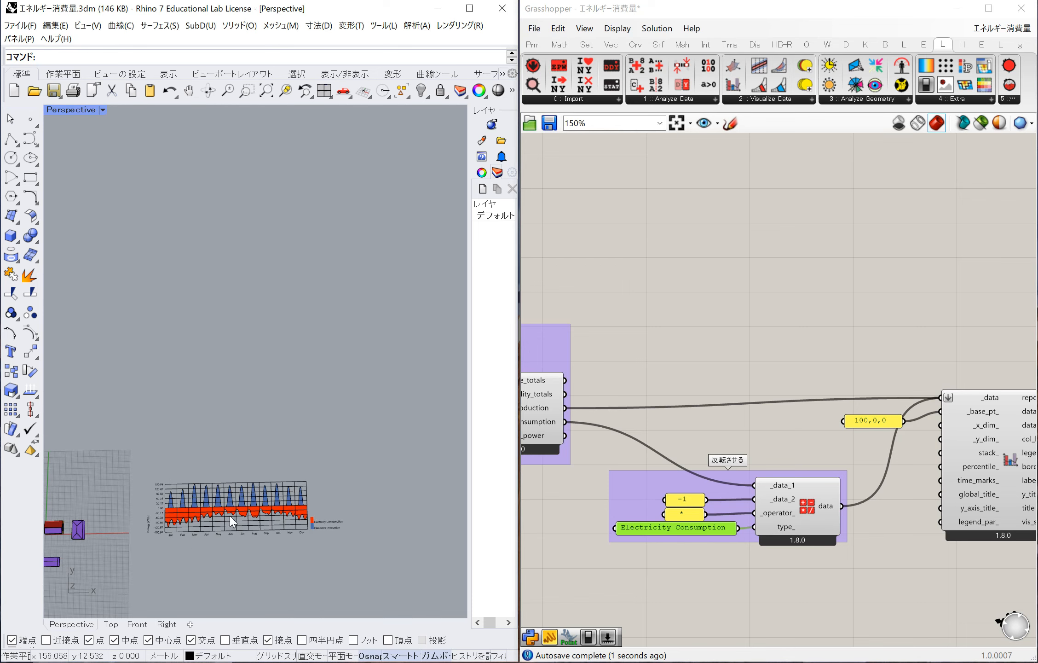
scroll(231, 520, up, 5)
scroll(231, 519, down, 4)
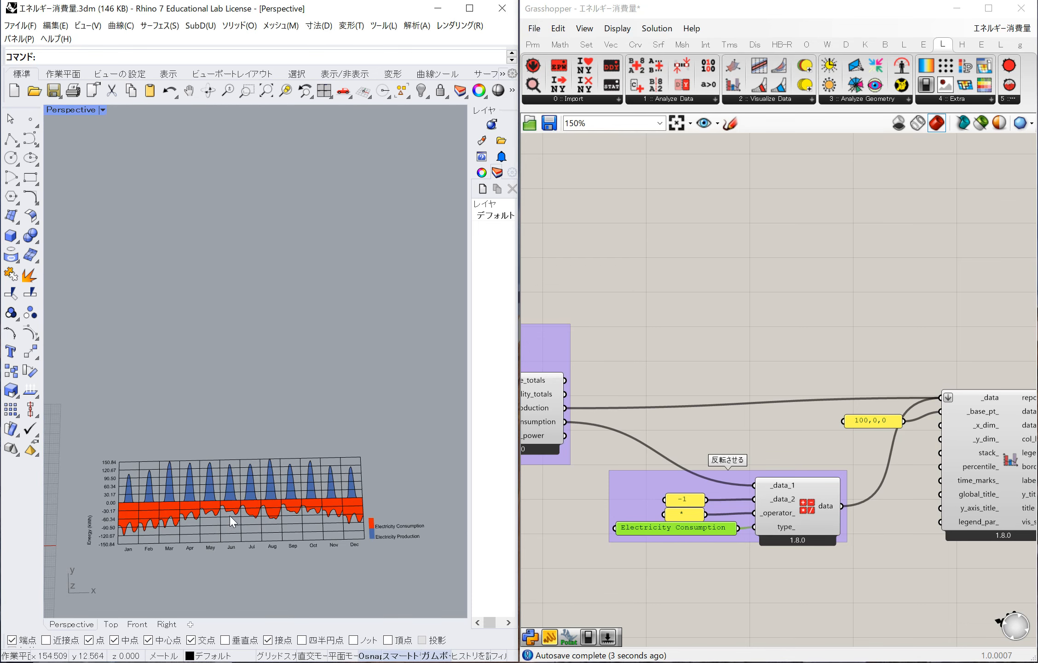
scroll(233, 522, up, 1)
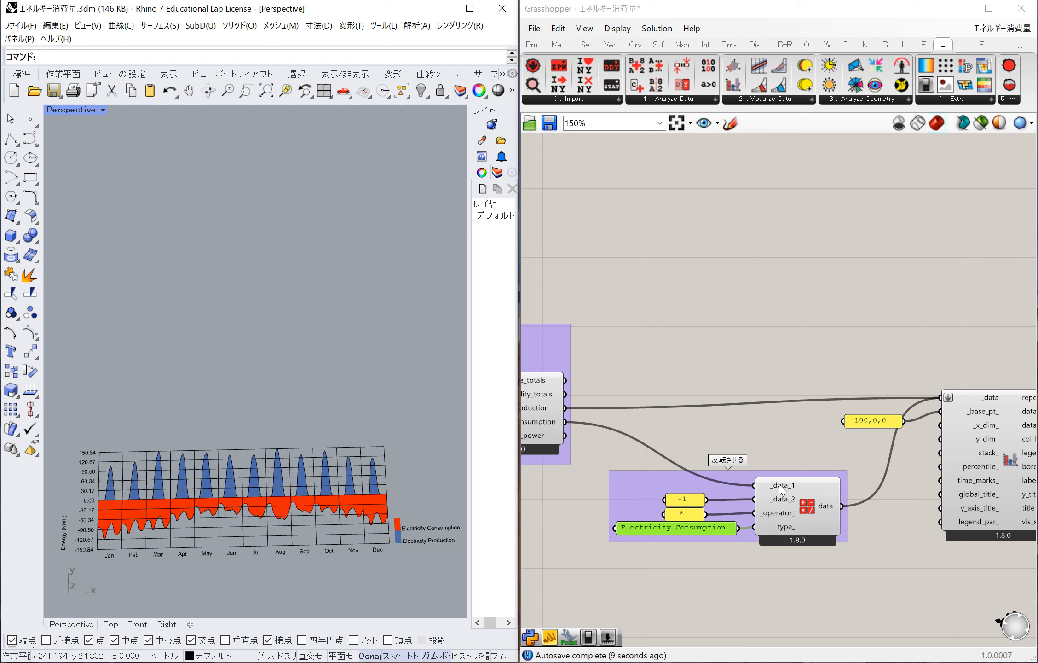
click(688, 500)
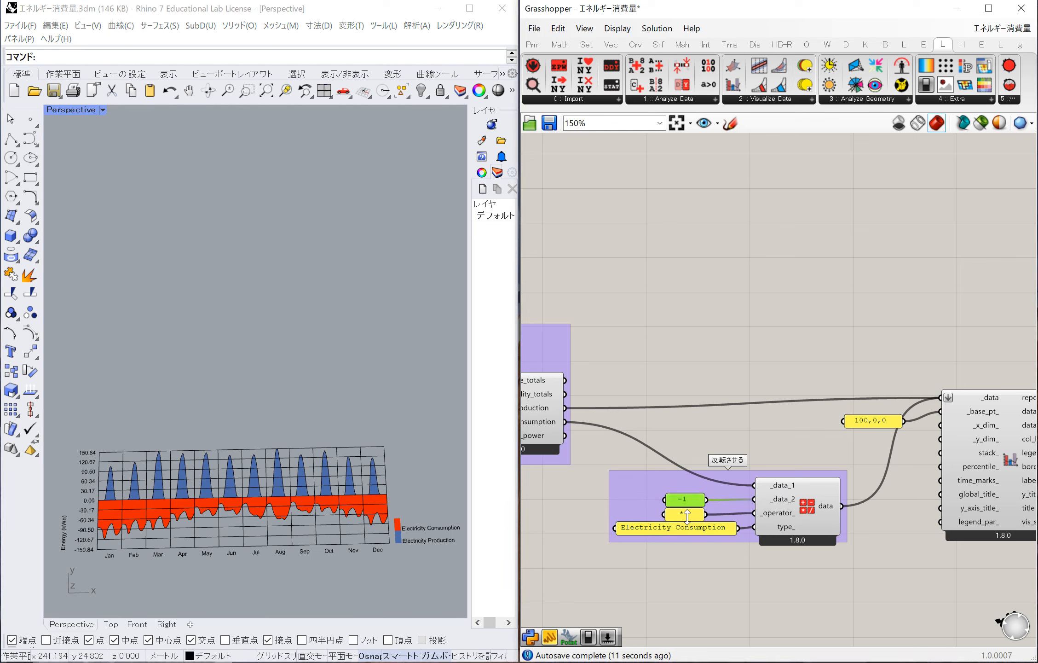
click(687, 514)
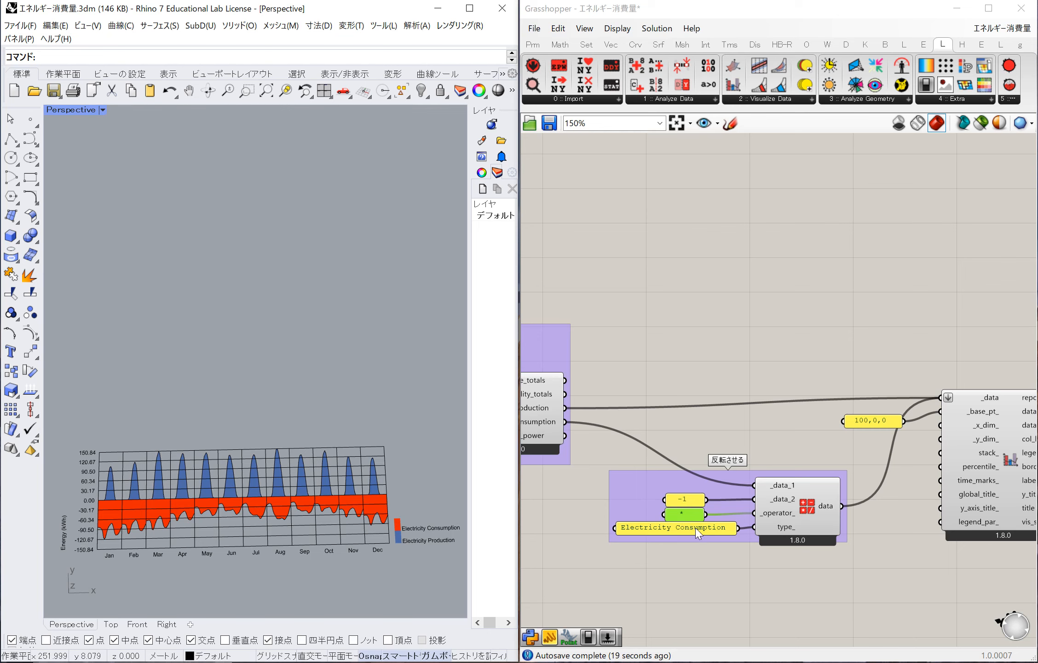
click(763, 561)
scroll(763, 562, down, 2)
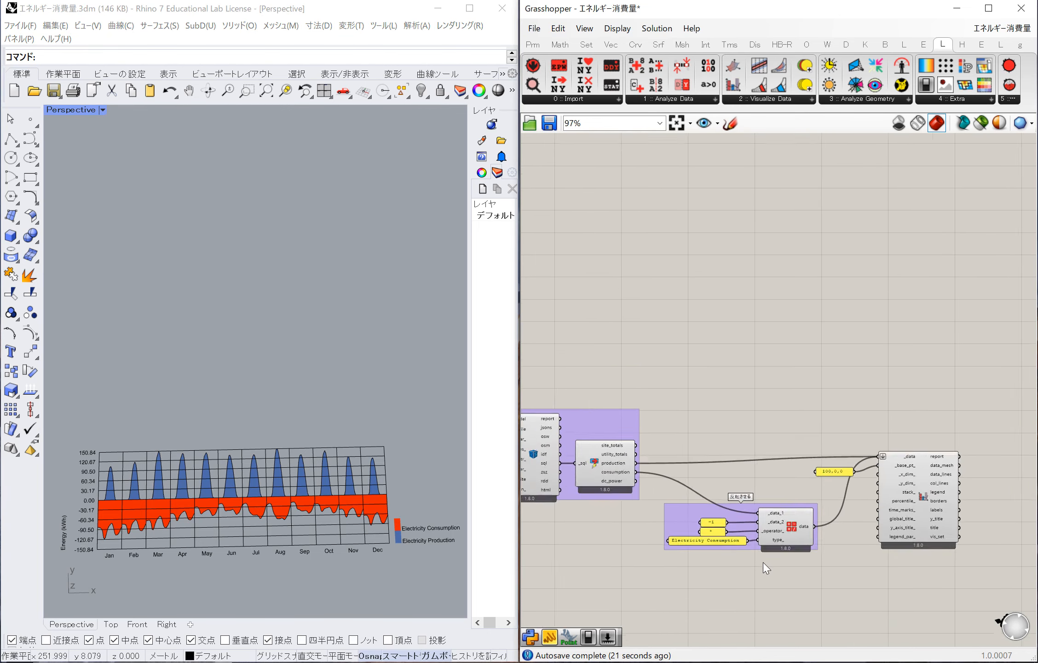
- Disconnect the inverted data from the monthly chart's _data input and reconnect the consumption output directly beside production
mouse_move(862, 544)
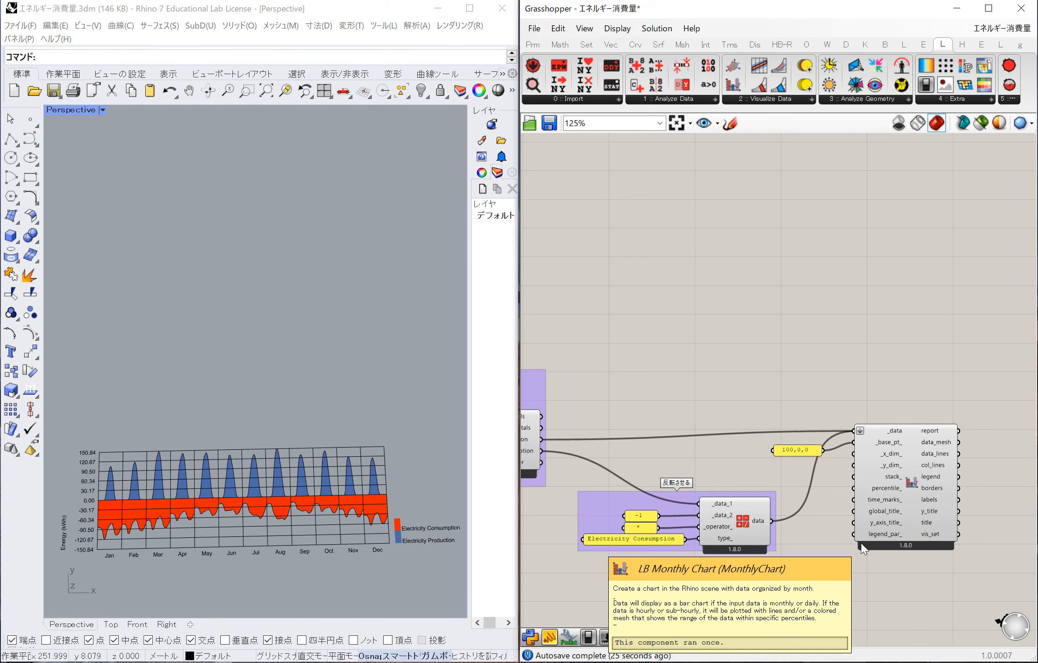
drag(855, 431, 773, 524)
shift+drag(855, 431, 544, 453)
click(432, 464)
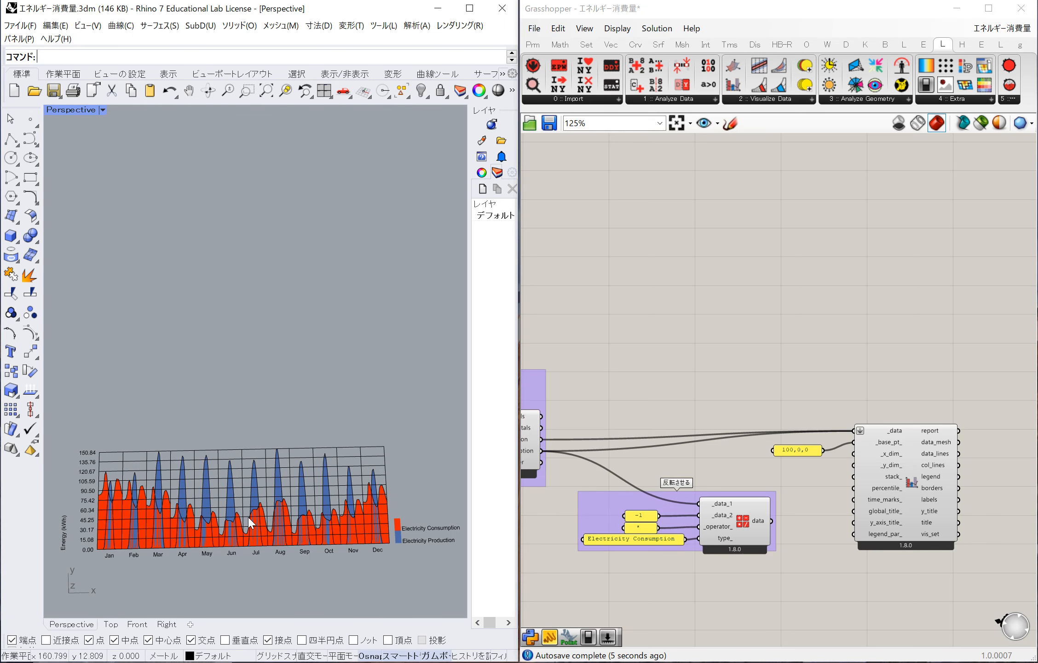
- Read the description of the monthly chart's stack_ input and look over the component's remaining inputs
mouse_move(868, 479)
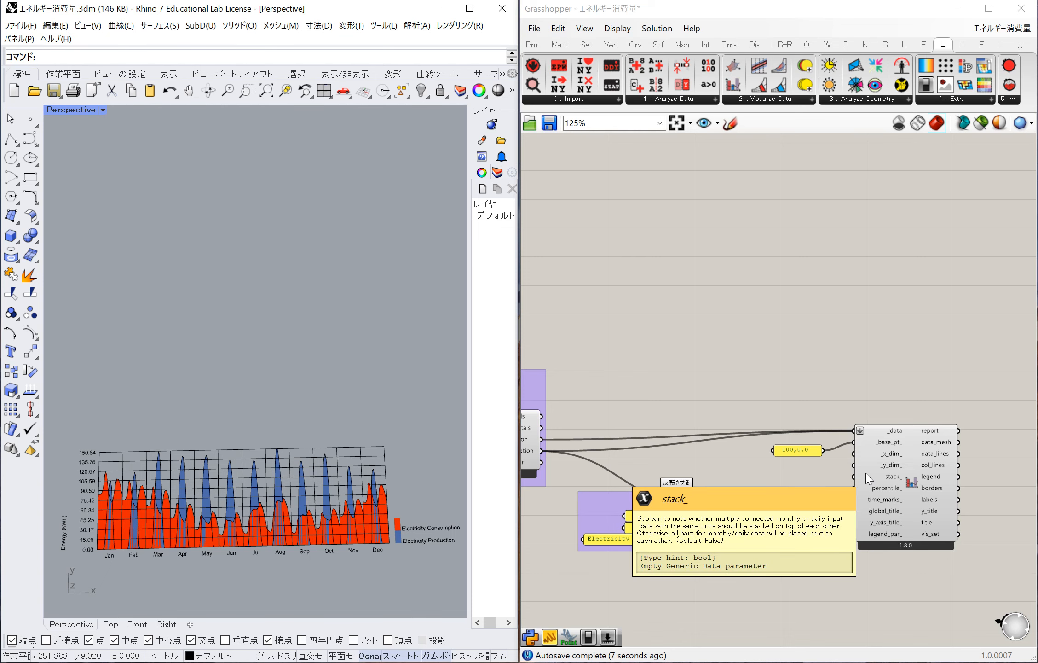
scroll(868, 479, down, 2)
scroll(868, 478, up, 1)
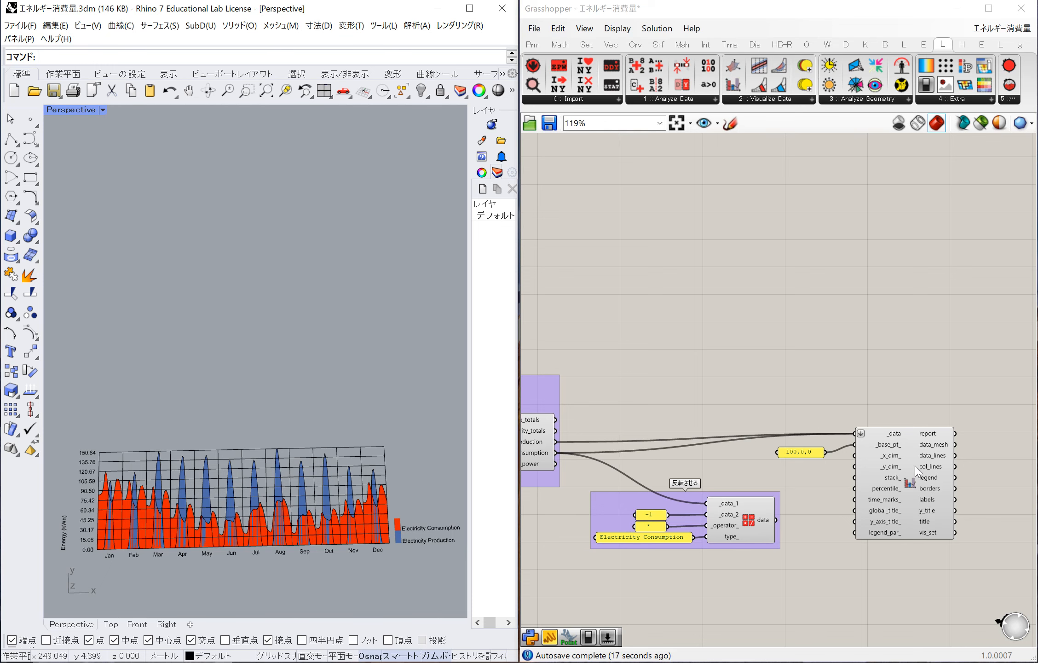
- Look over the whole definition, focusing on the simulation group, the results reader's outputs and the inversion group feeding toward the monthly chart
scroll(916, 466, down, 6)
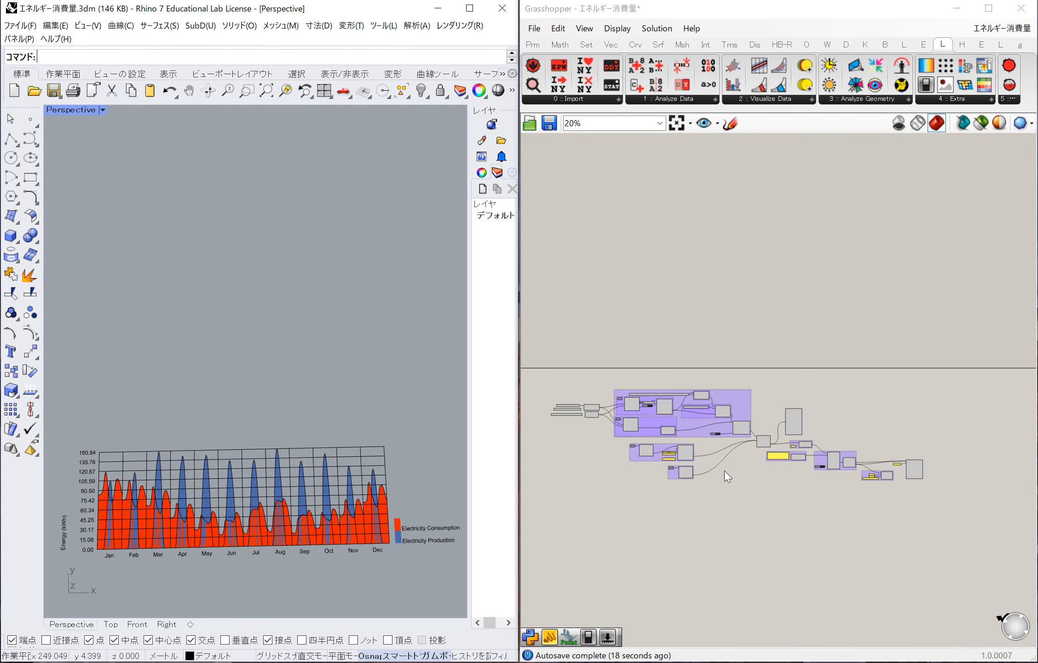
scroll(725, 471, up, 2)
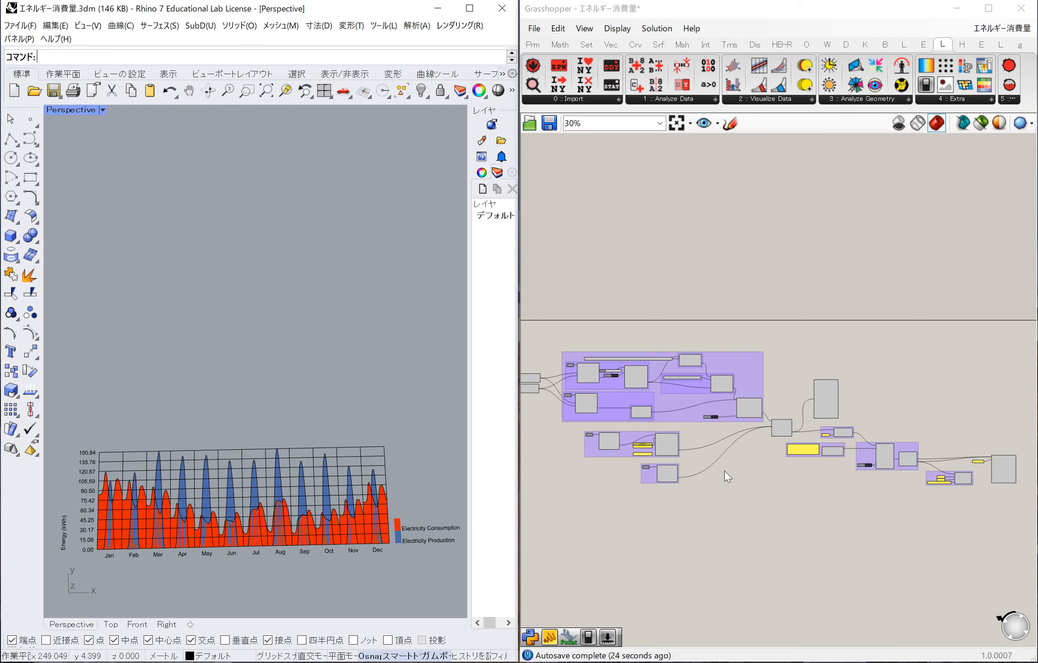
scroll(1000, 484, up, 6)
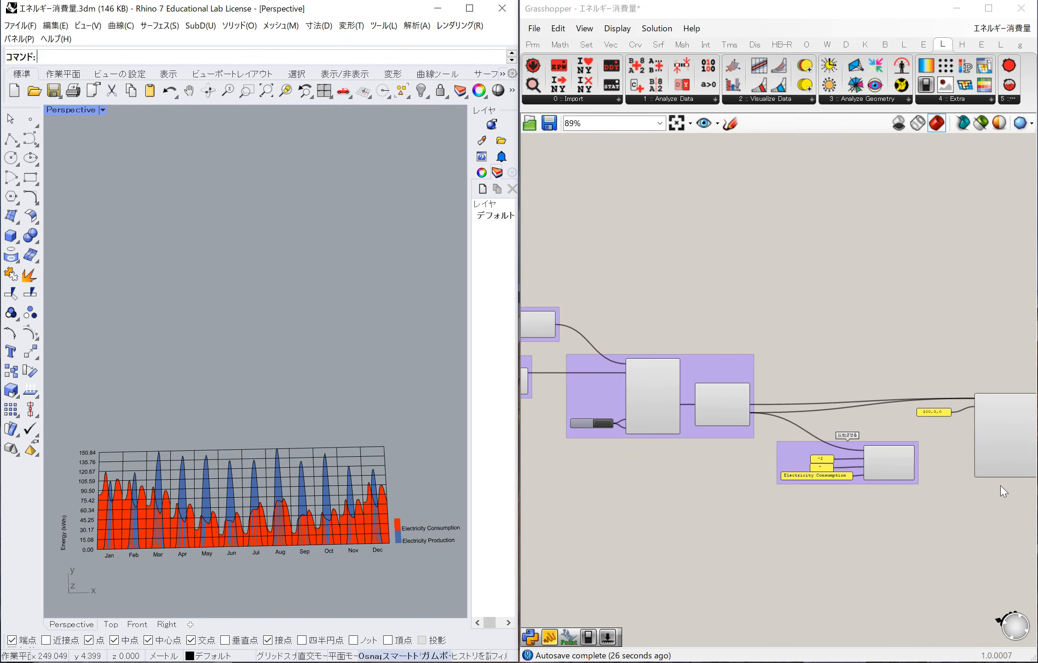
scroll(1000, 485, down, 2)
scroll(999, 484, down, 2)
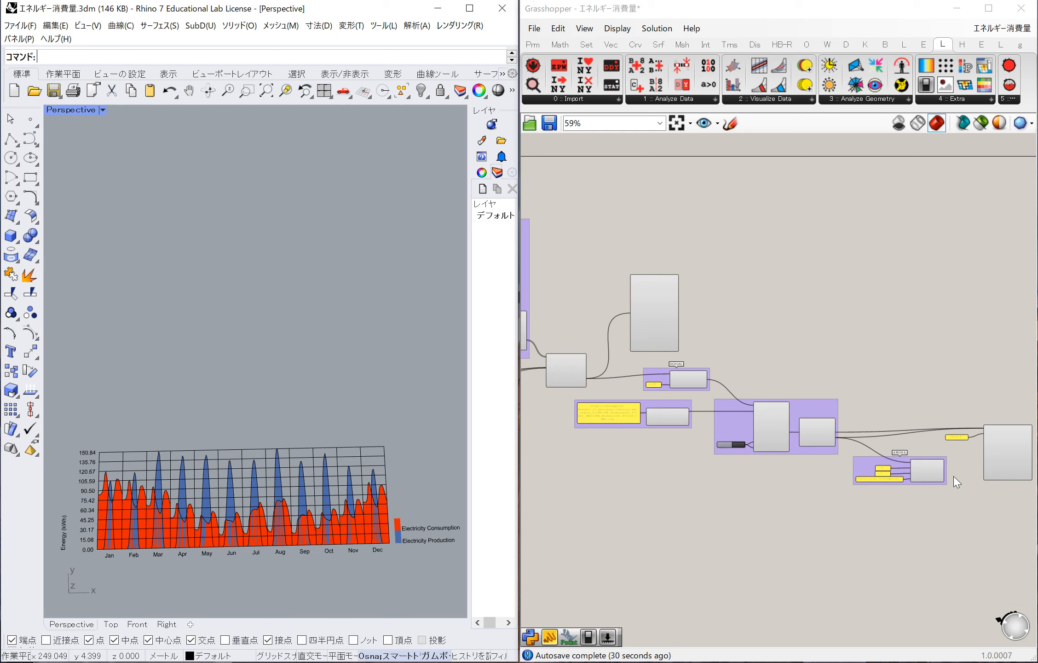
scroll(988, 438, up, 4)
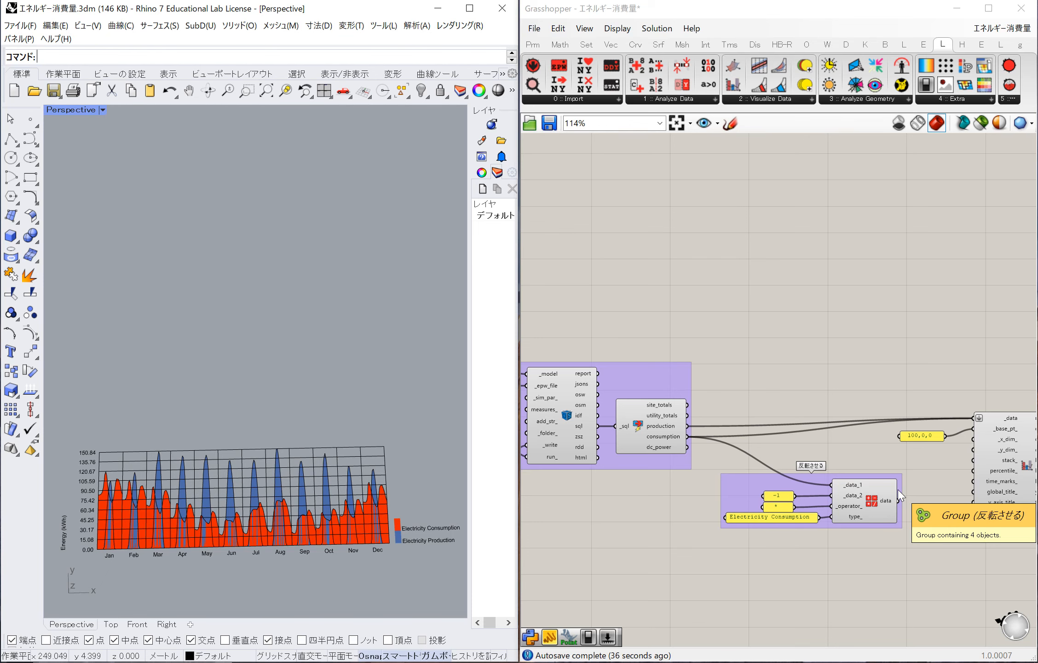
scroll(655, 433, up, 2)
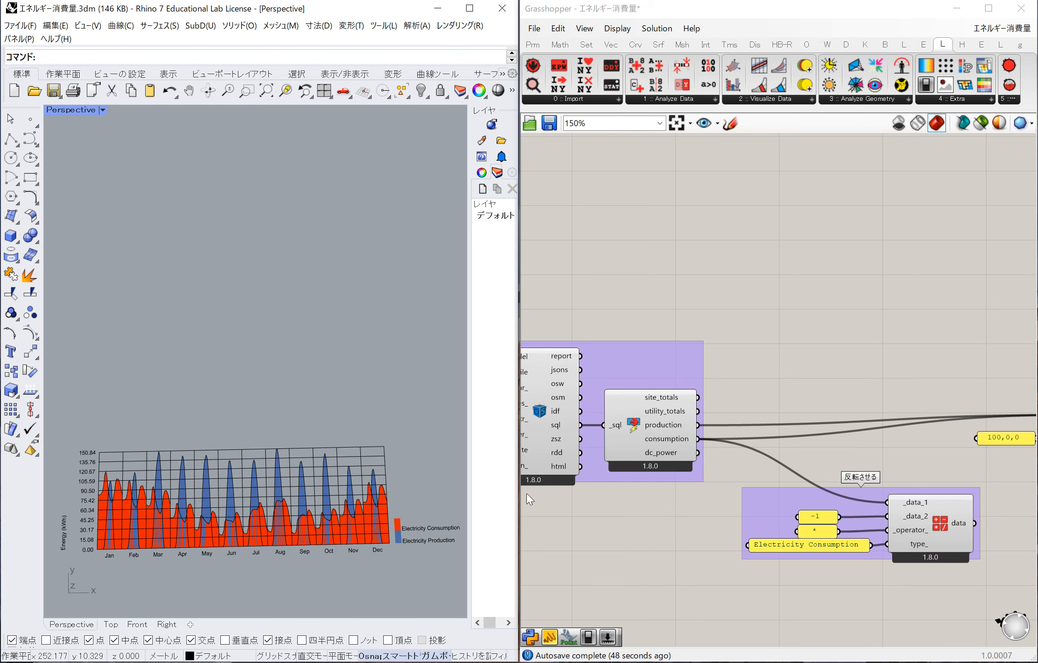
- Inspect the production output's data in a temporary panel connected to it, and delete the panel after reading
mouse_move(663, 428)
double_click(756, 388)
text(//)
key(Return)
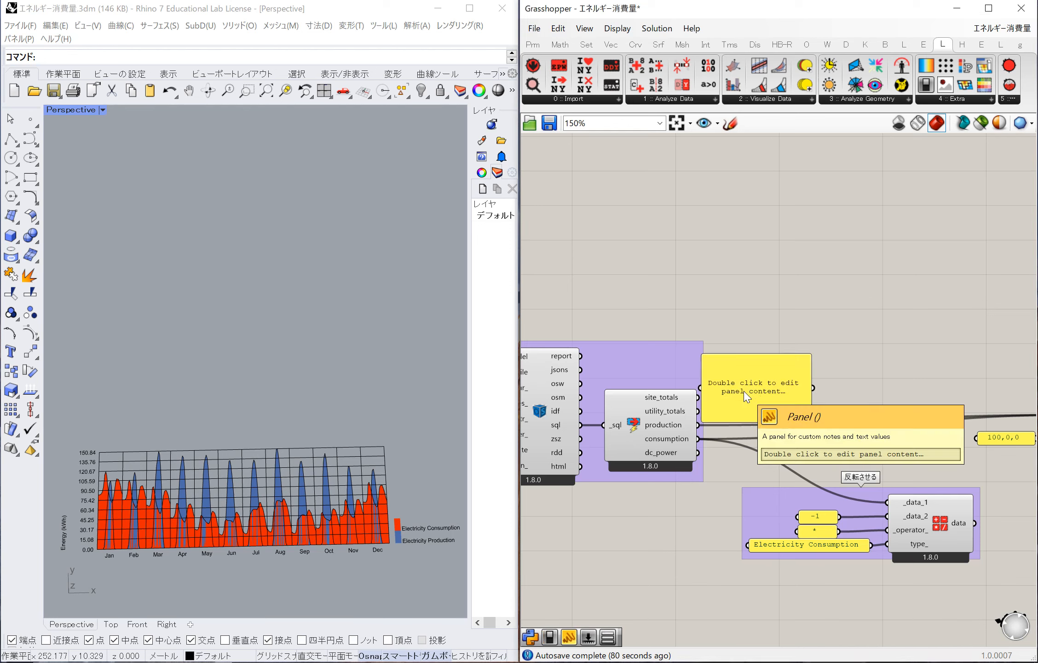
drag(745, 396, 698, 424)
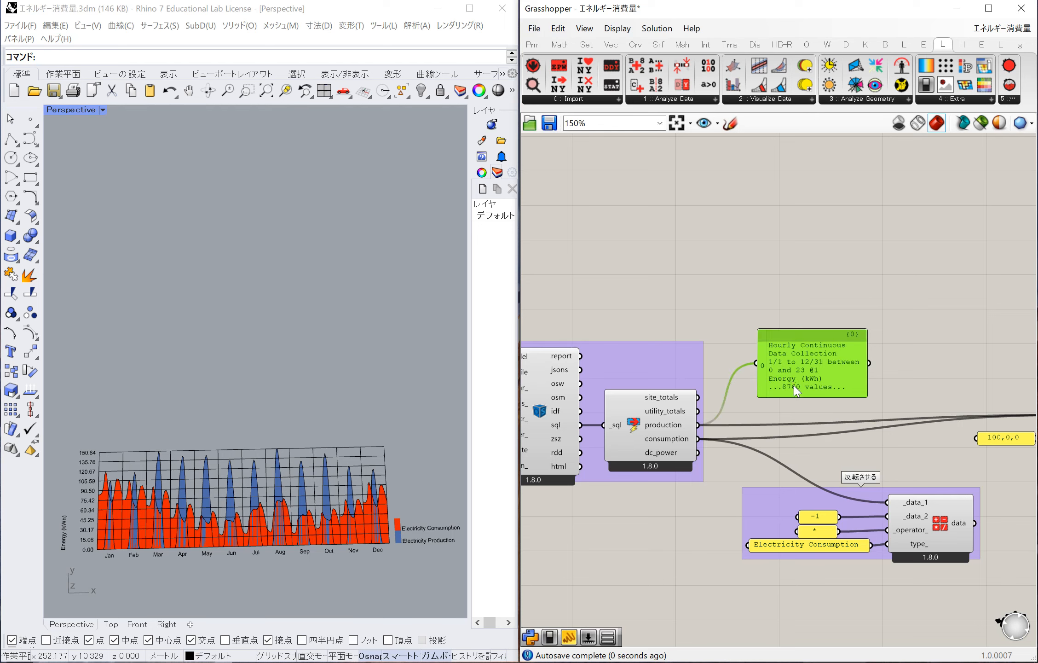
drag(808, 397, 799, 351)
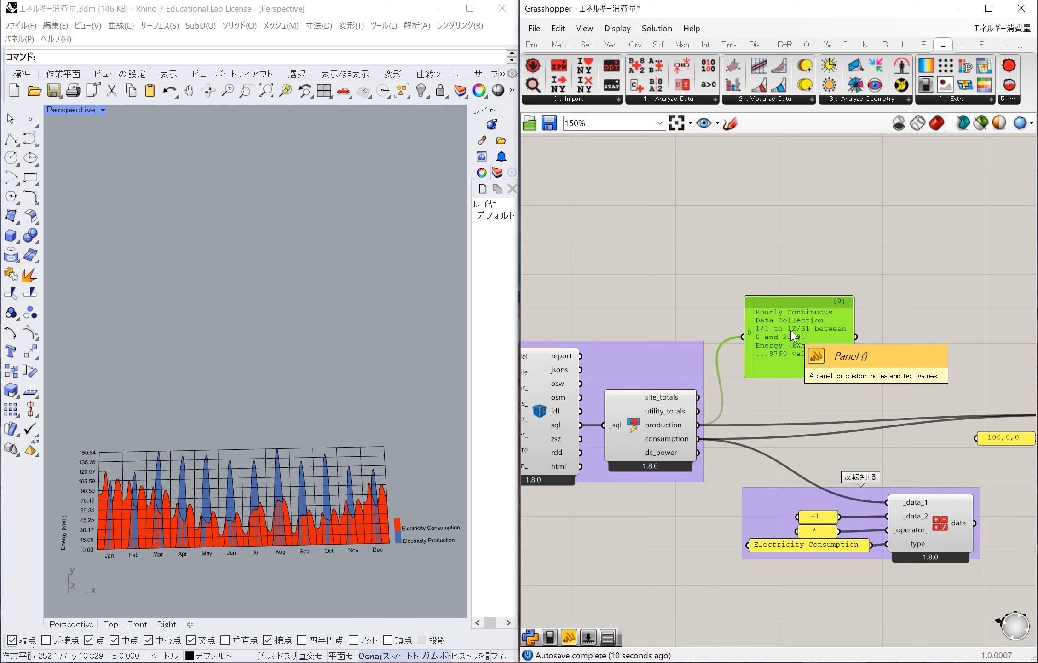
key(Delete)
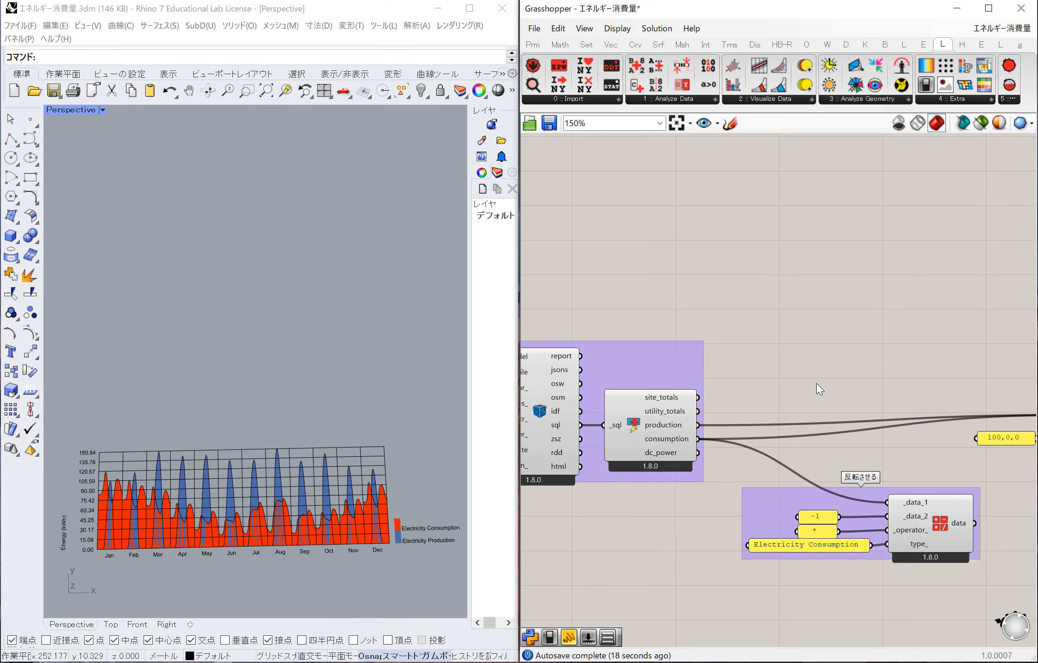
scroll(817, 384, down, 6)
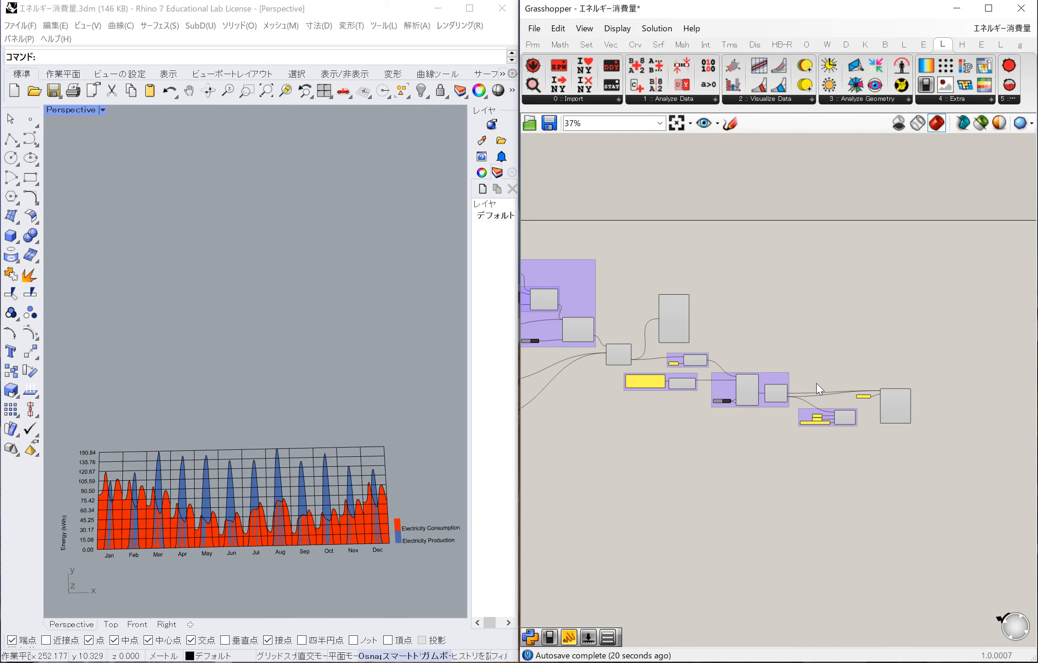
scroll(817, 389, down, 3)
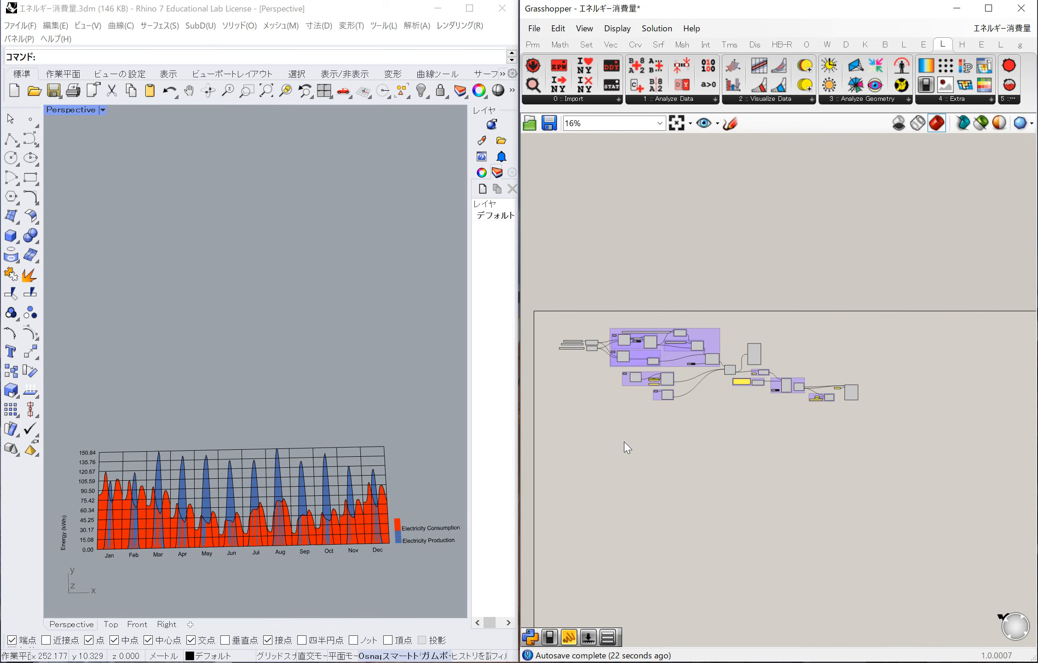